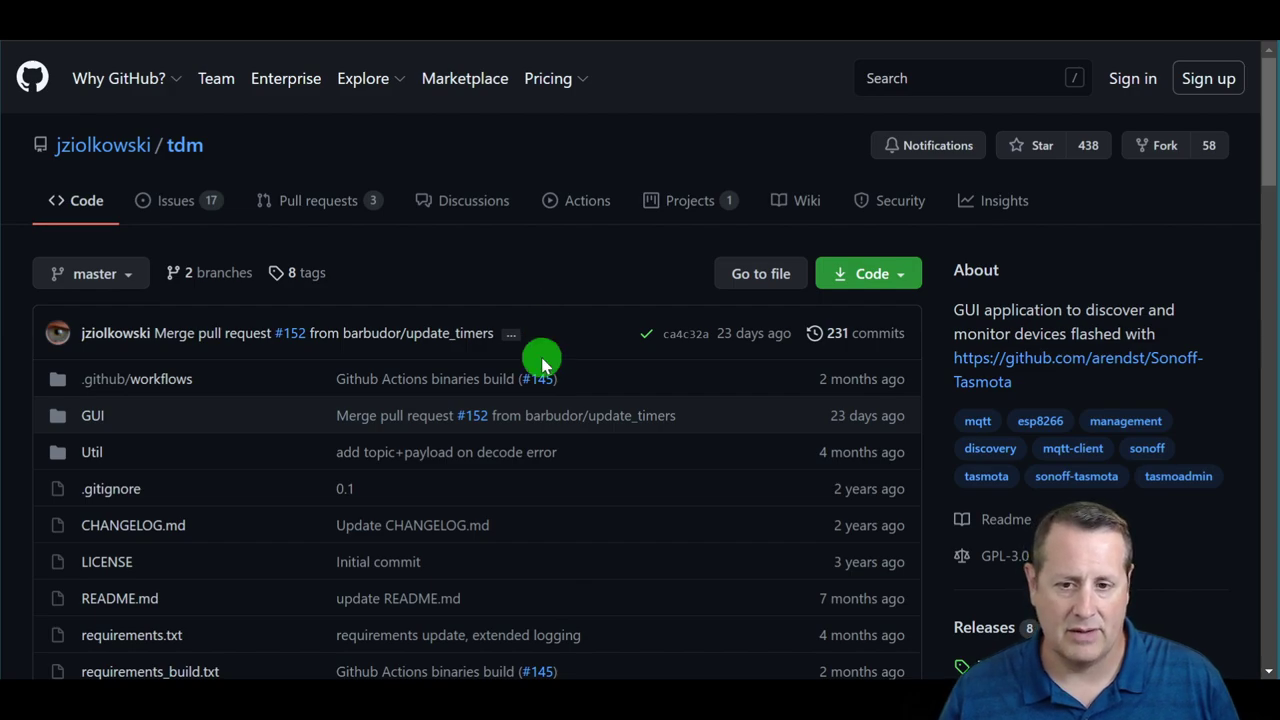
Open the wiki page on prerequisites installation and running, and go from there to the TDM releases page.
scroll(535, 360, down, 15)
click(160, 497)
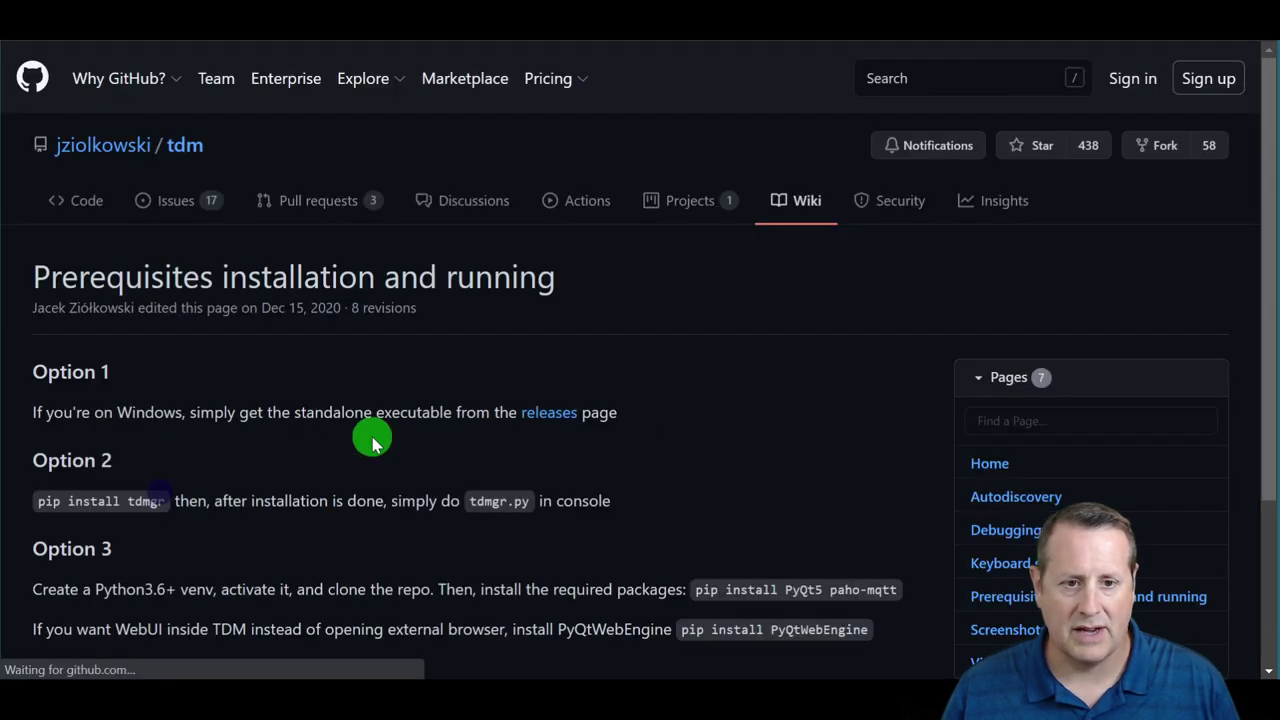
scroll(277, 397, down, 2)
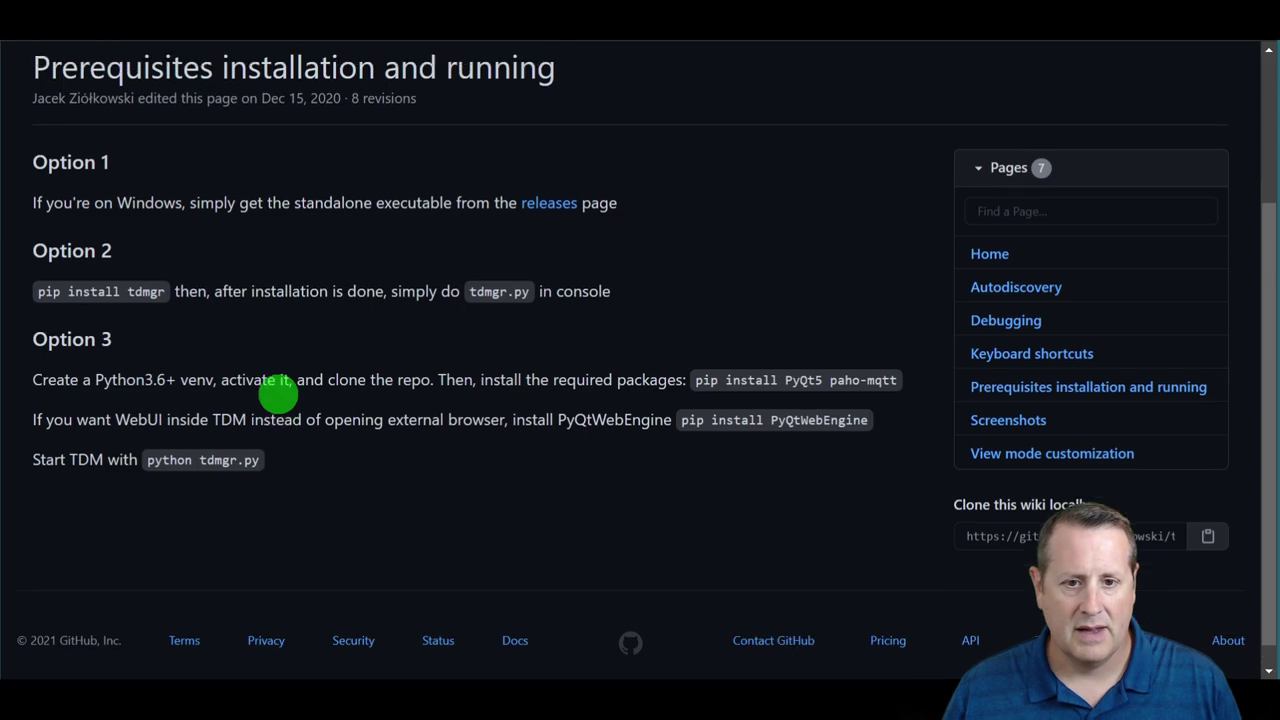
scroll(277, 393, up, 2)
click(540, 378)
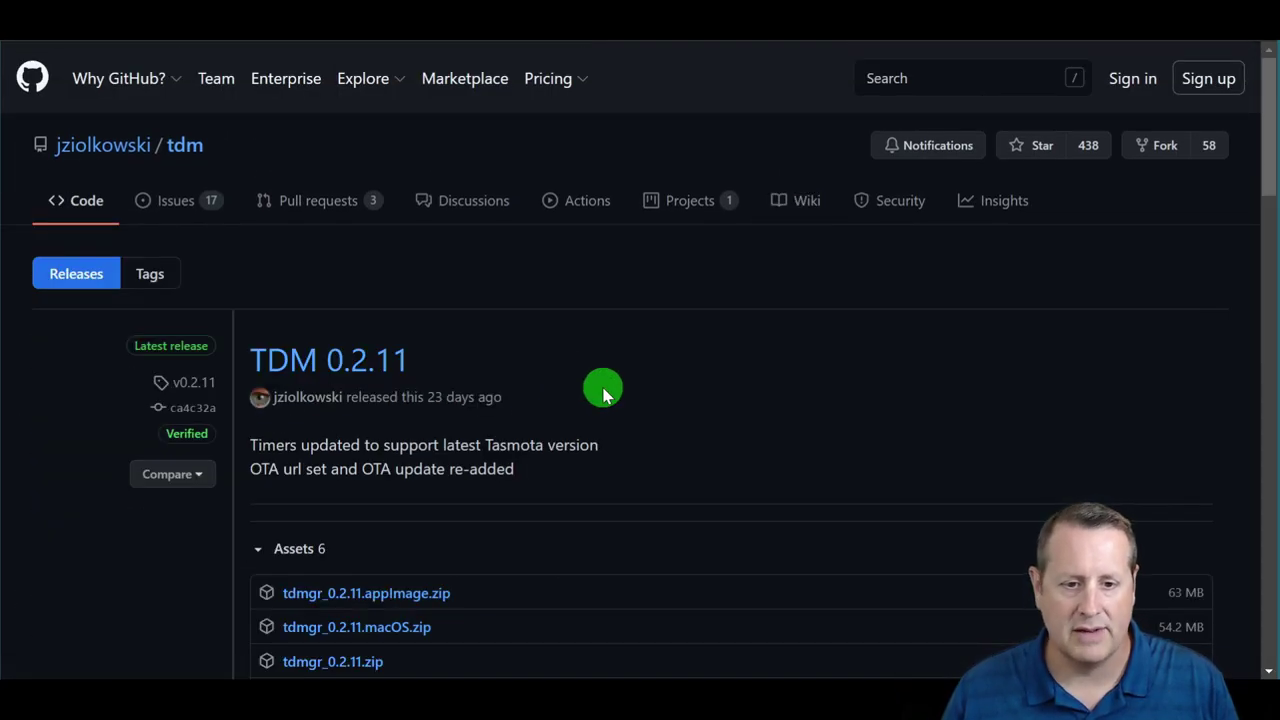
scroll(605, 390, down, 2)
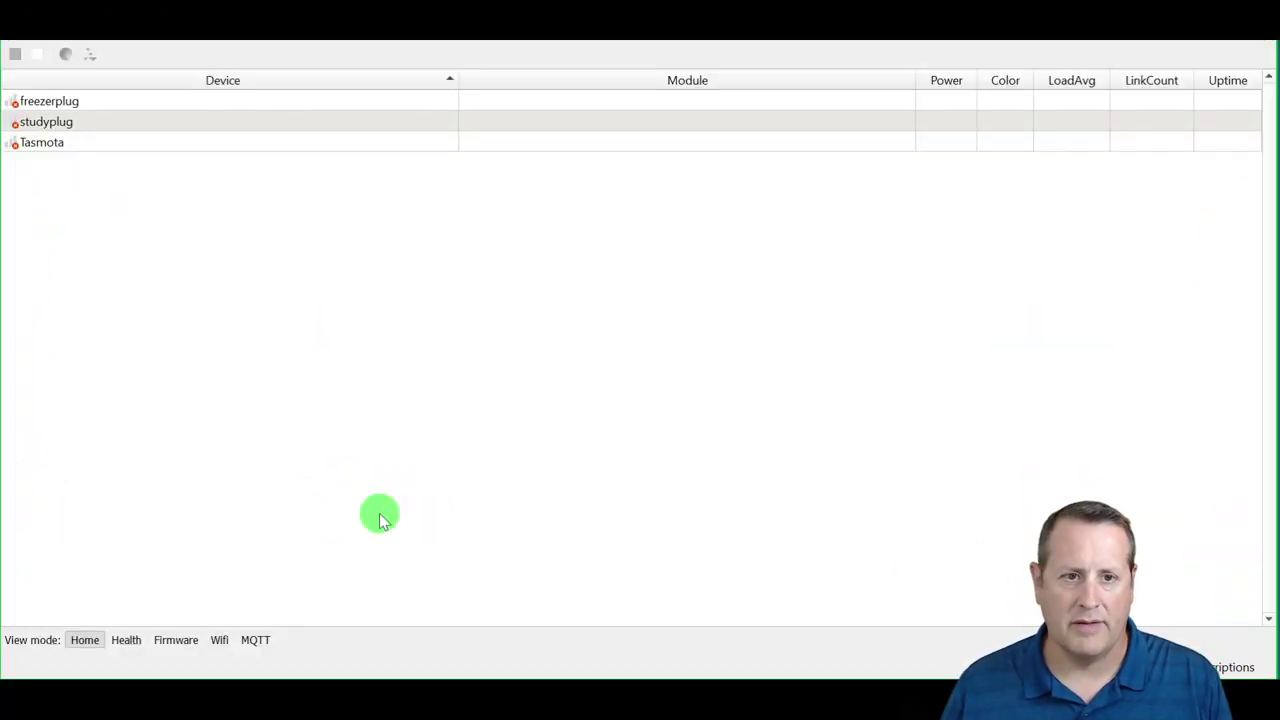
Review the MQTT broker's hostname, port and credentials settings, and leave them without saving.
click(40, 28)
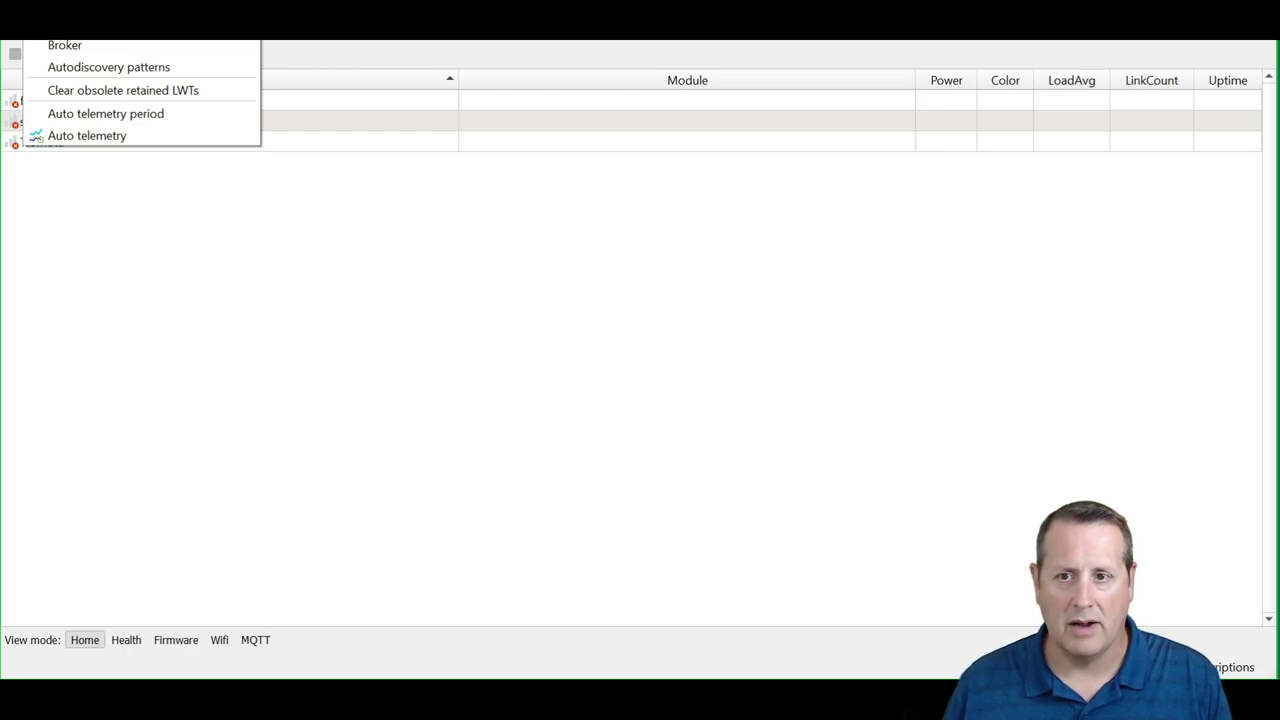
click(79, 47)
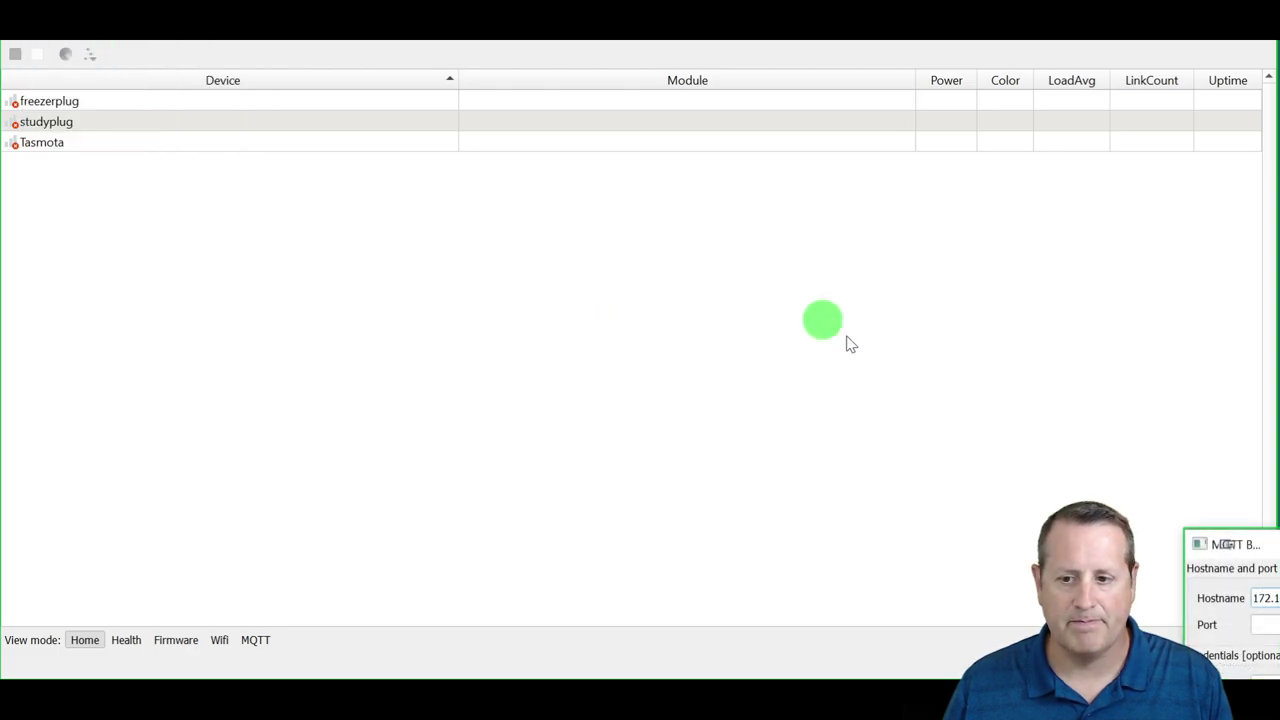
drag(1251, 546, 608, 208)
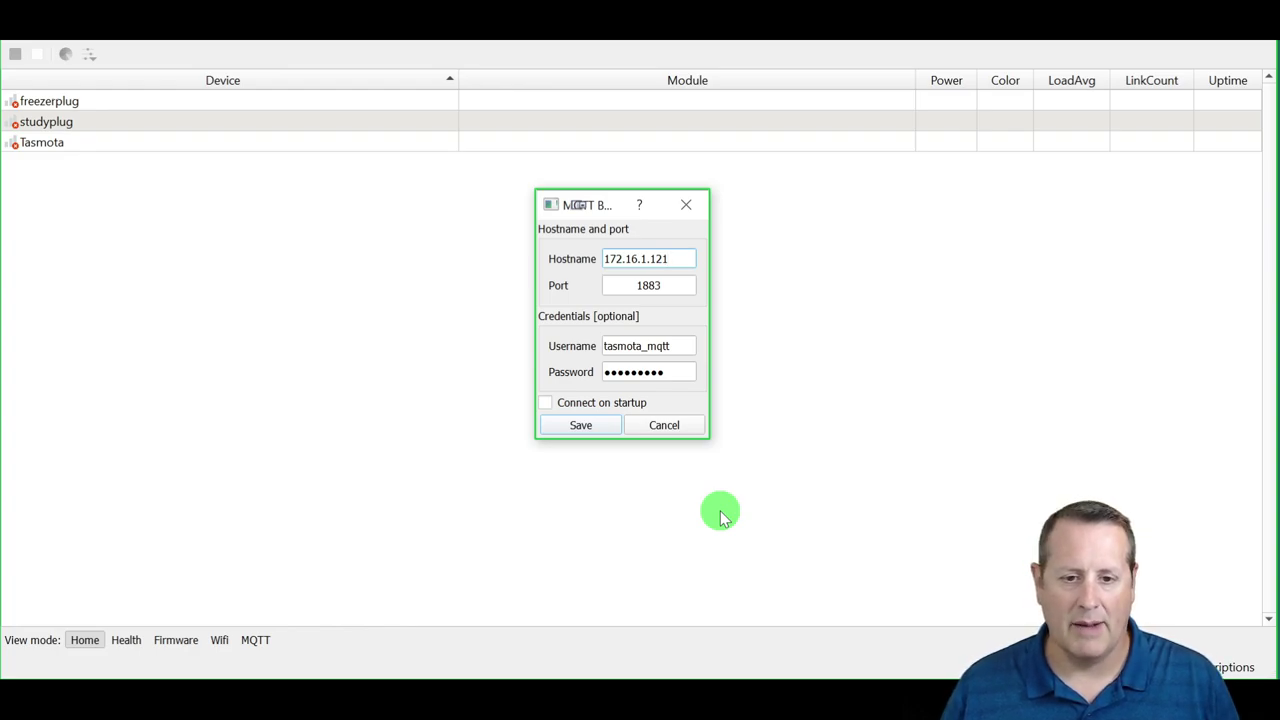
click(679, 432)
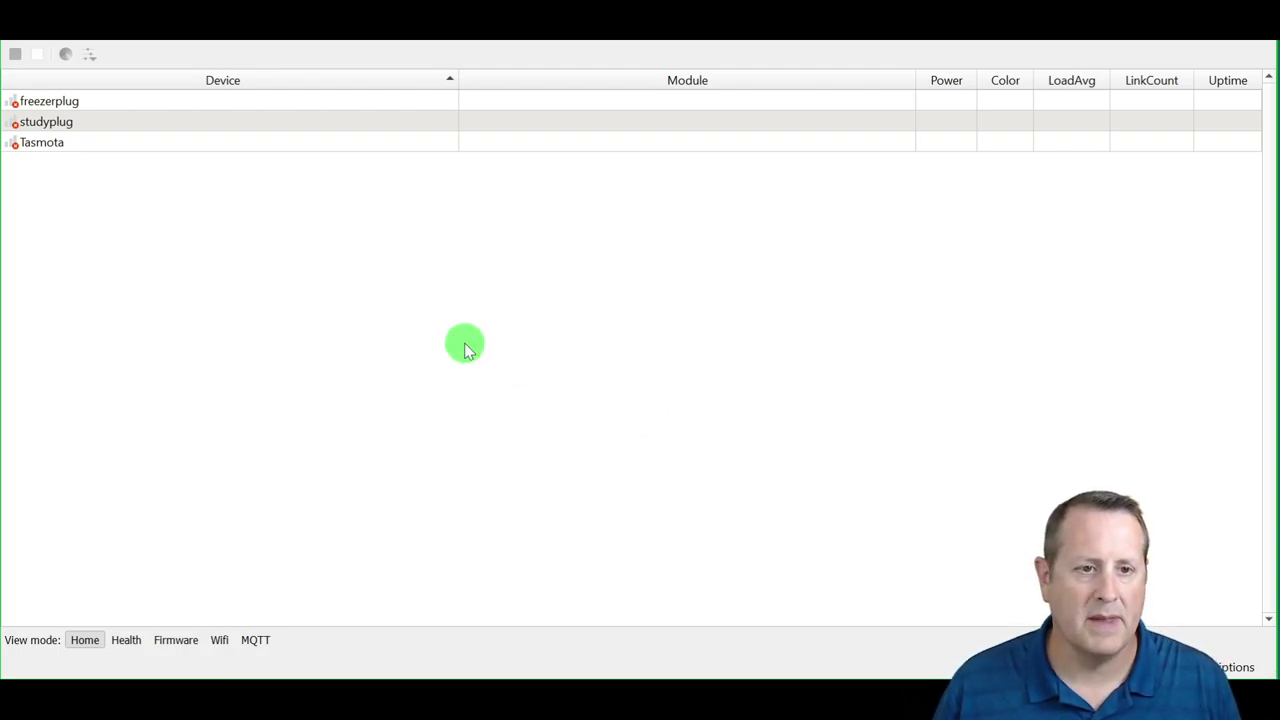
key(alt+s)
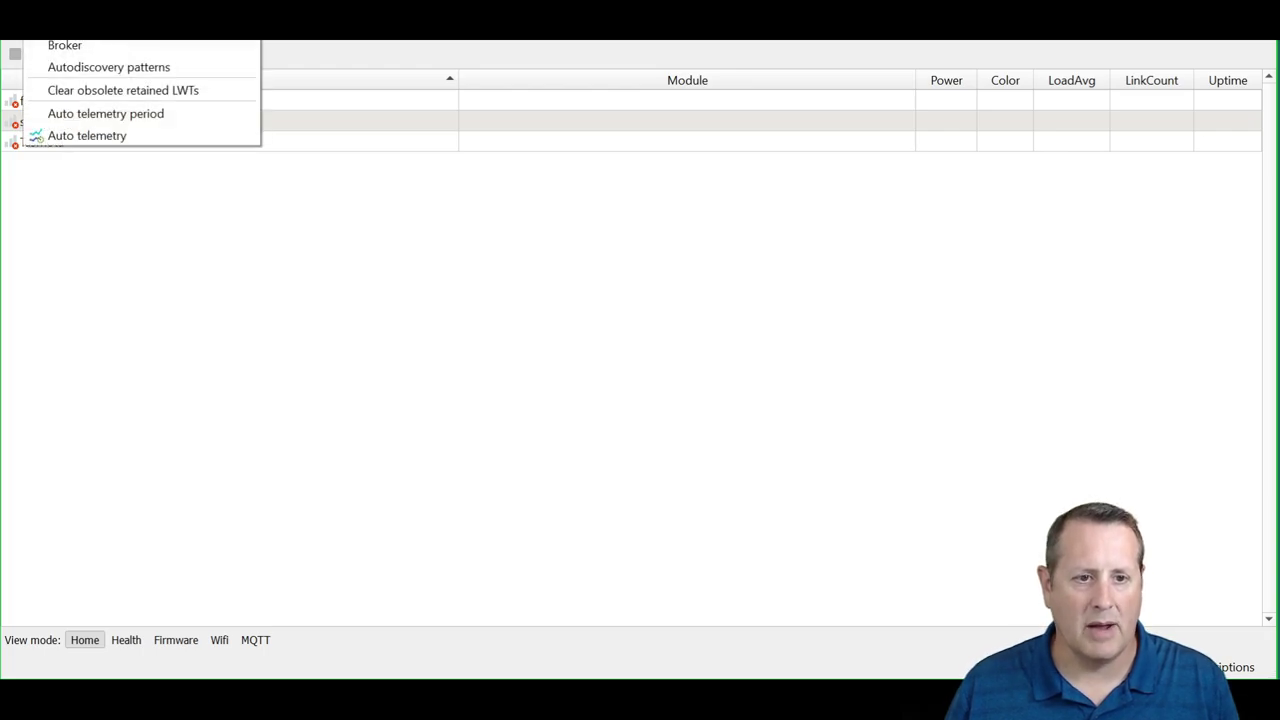
click(246, 388)
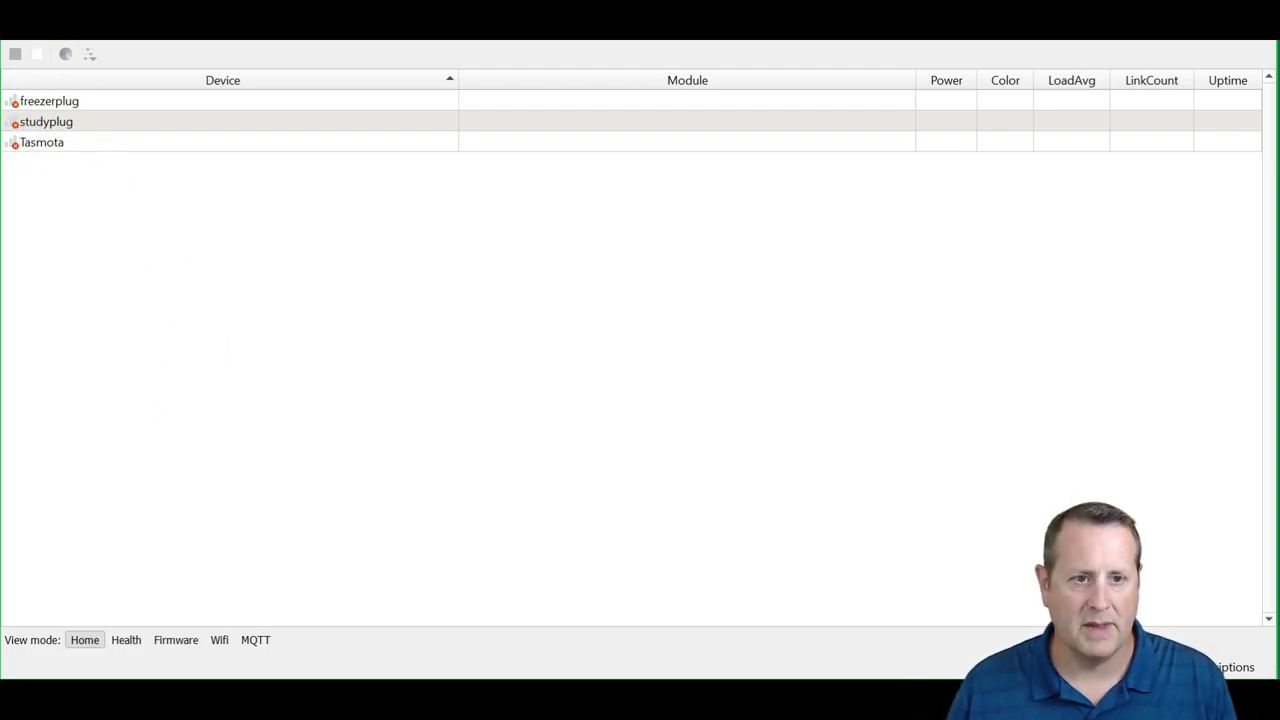
click(45, 30)
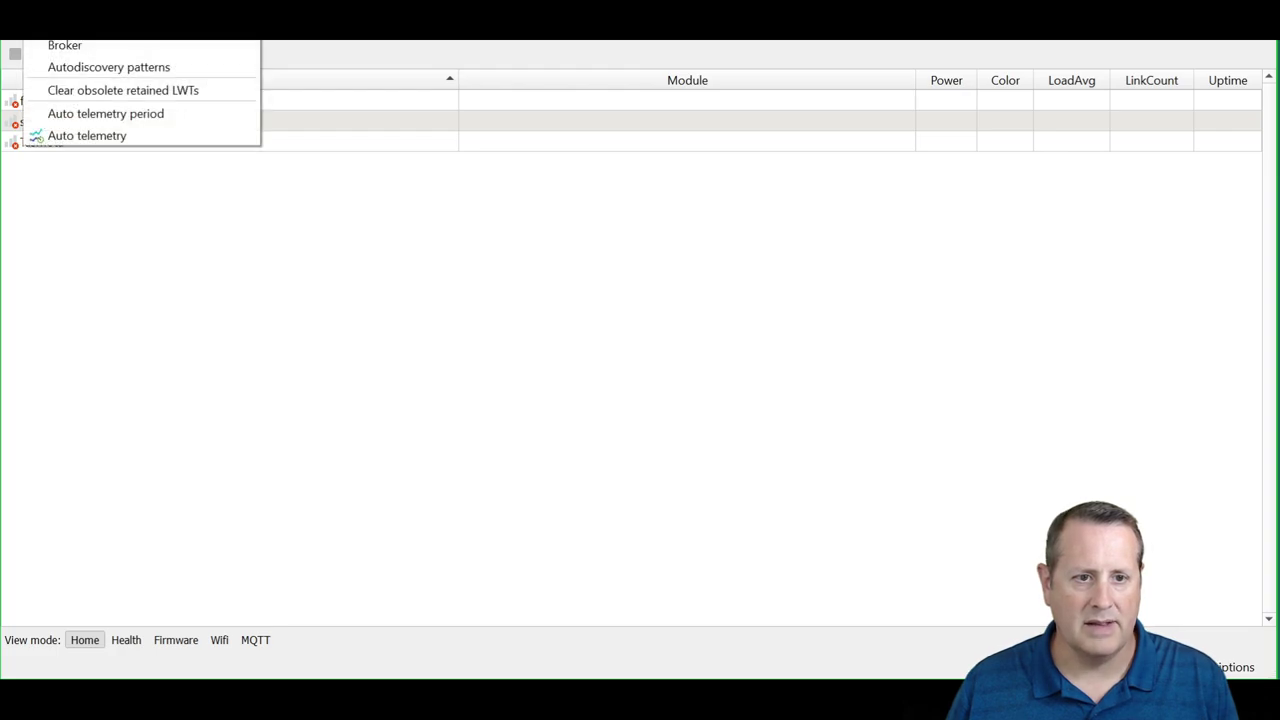
click(251, 427)
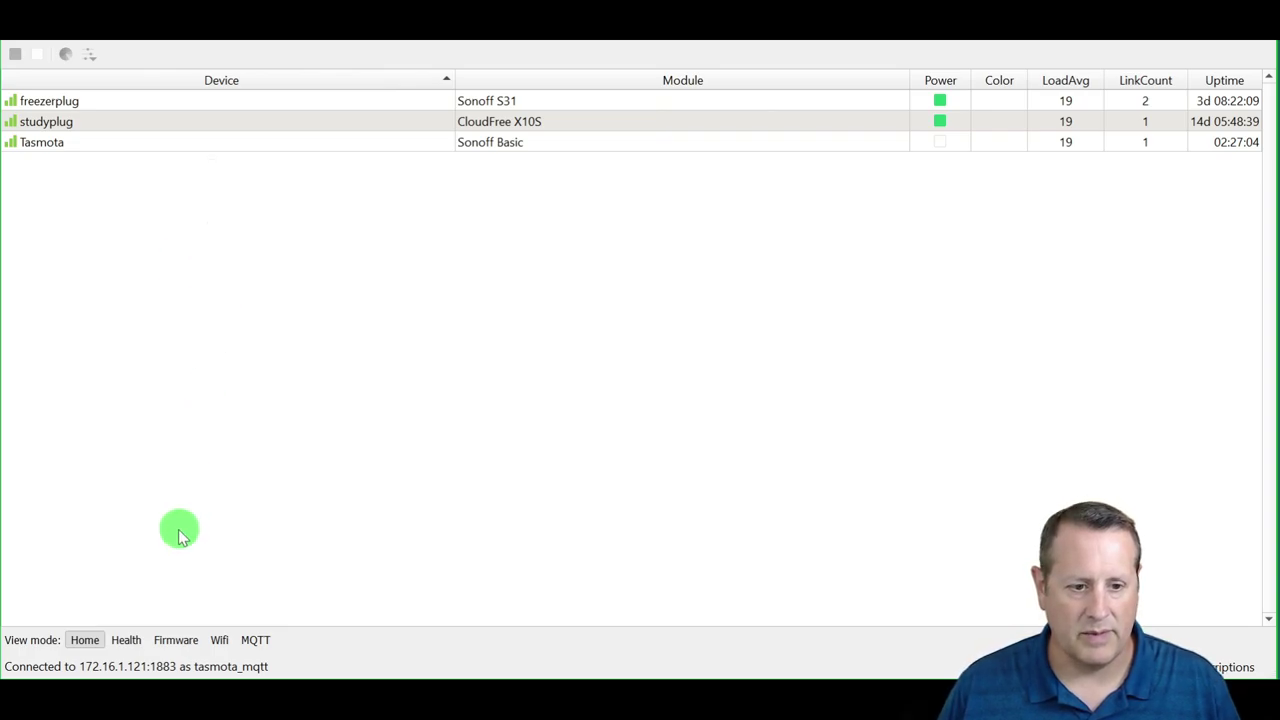
Examine the device list in the Health, Firmware, Wifi and MQTT view modes.
click(127, 641)
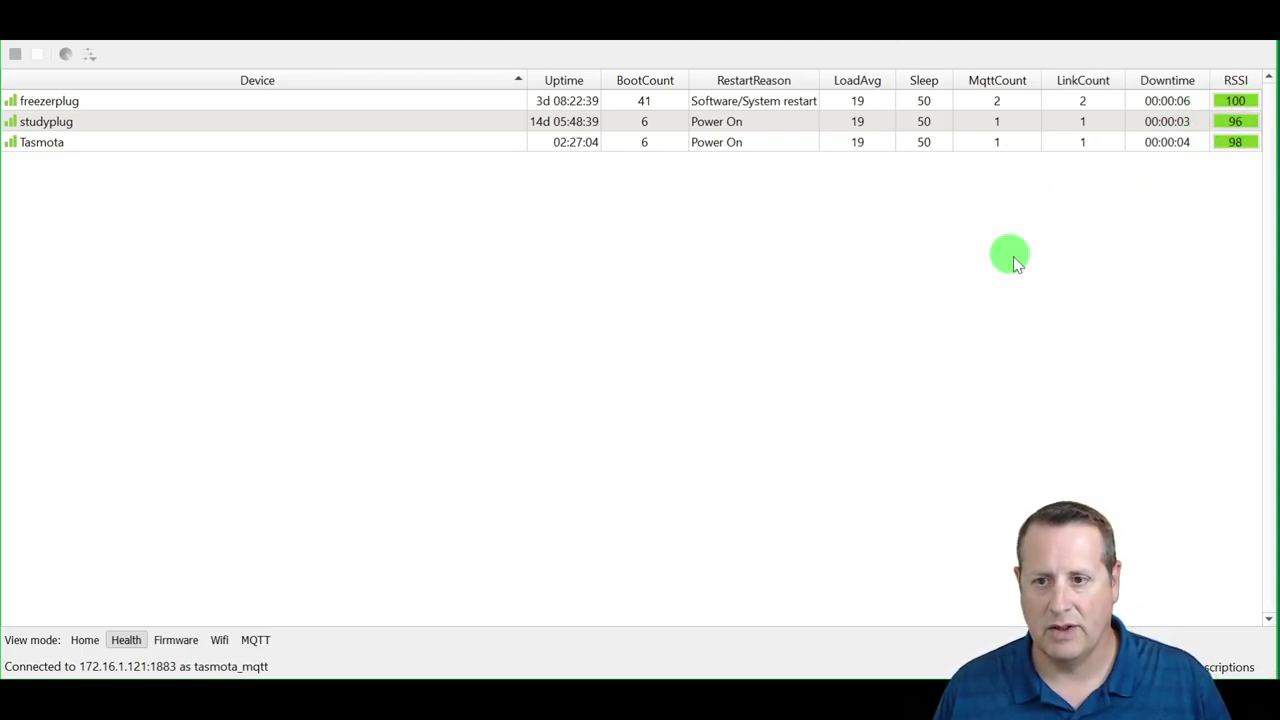
click(176, 642)
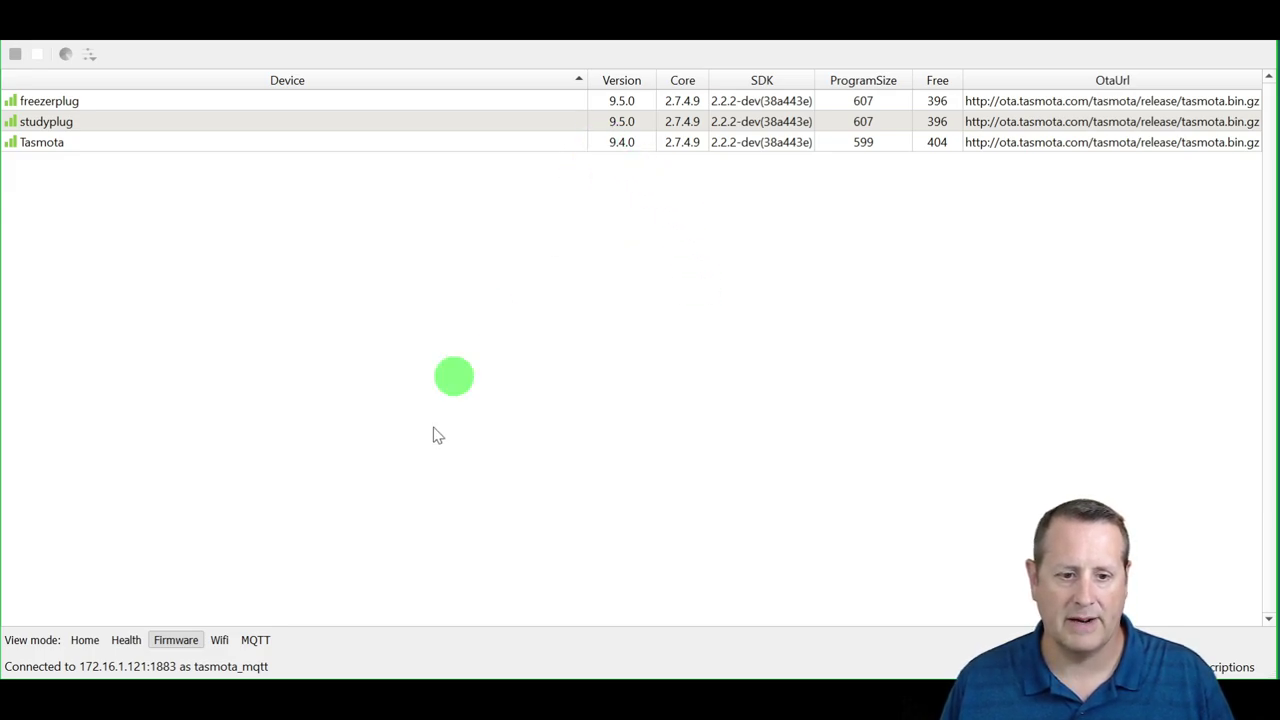
click(219, 640)
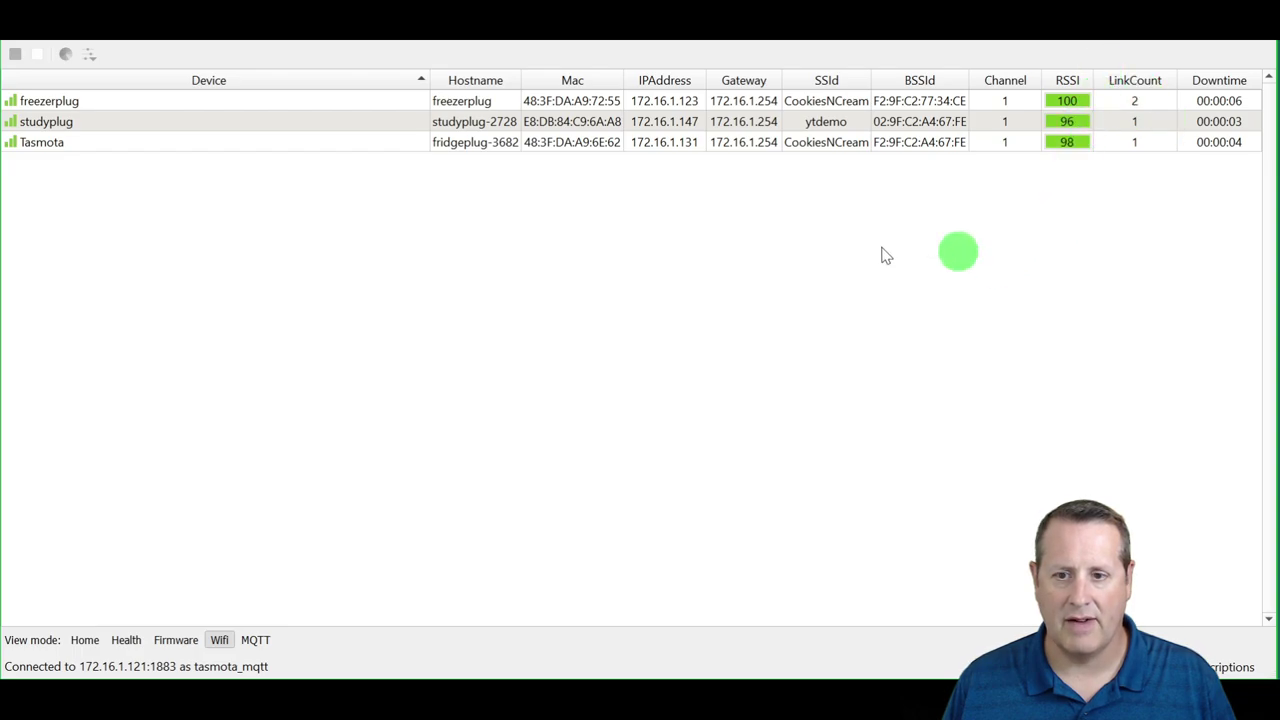
click(254, 640)
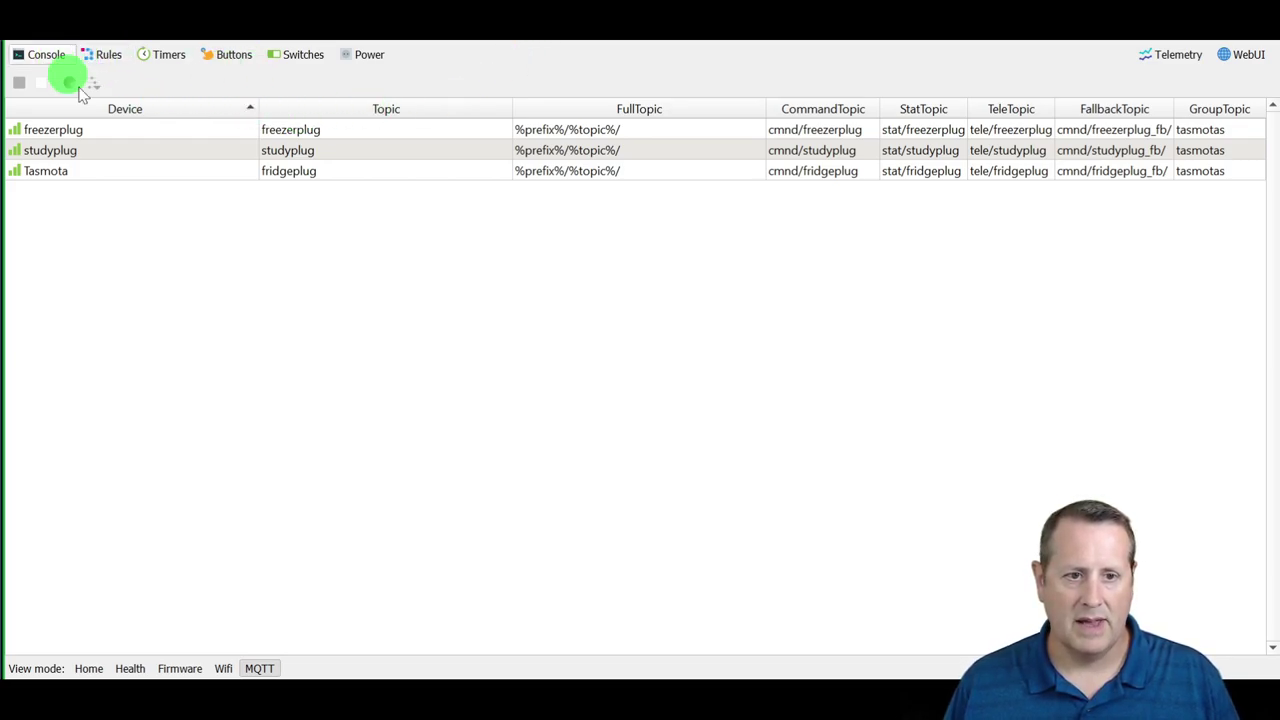
Open the console for the freezerplug device, ready for entering a command.
click(137, 131)
click(138, 153)
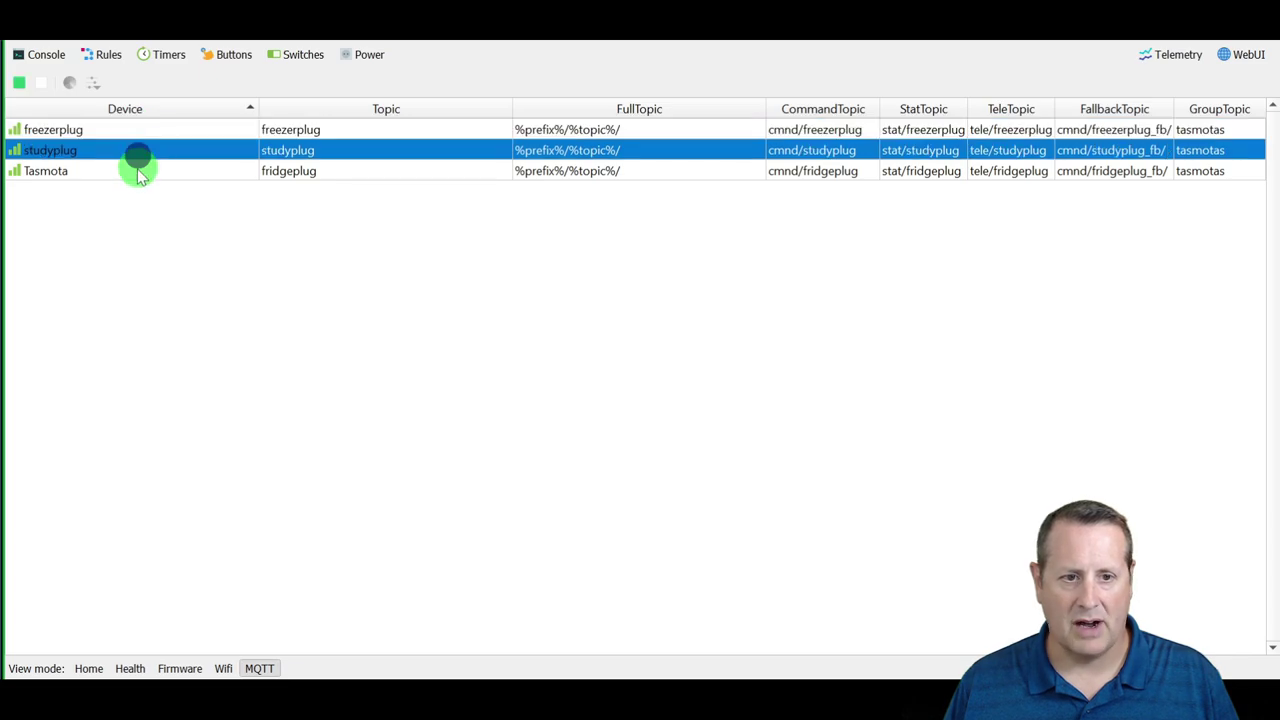
click(138, 171)
click(138, 152)
click(135, 131)
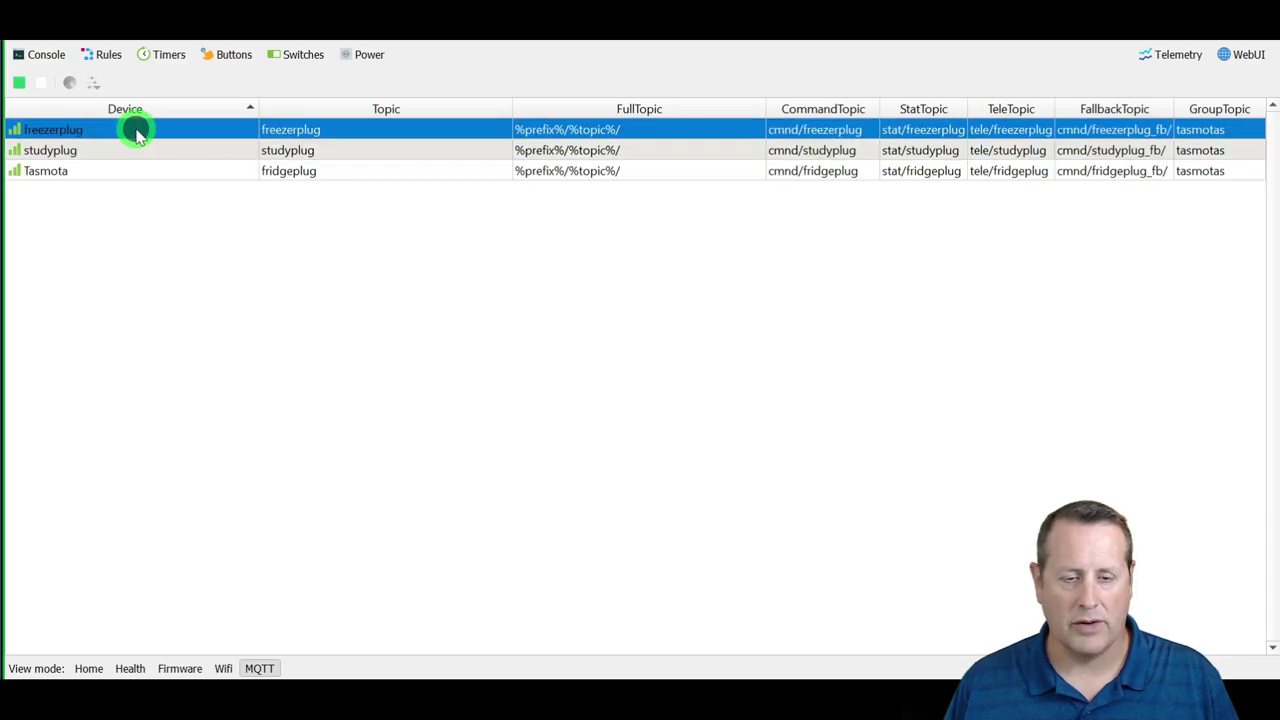
click(47, 56)
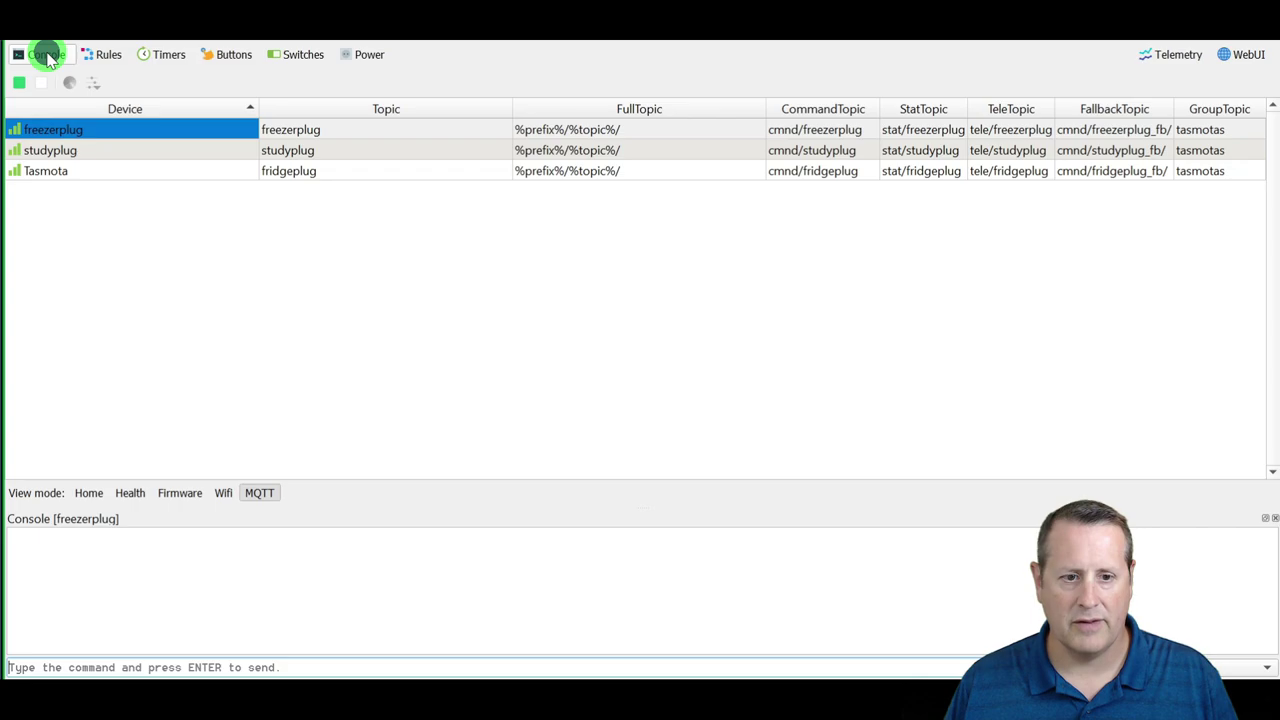
click(499, 662)
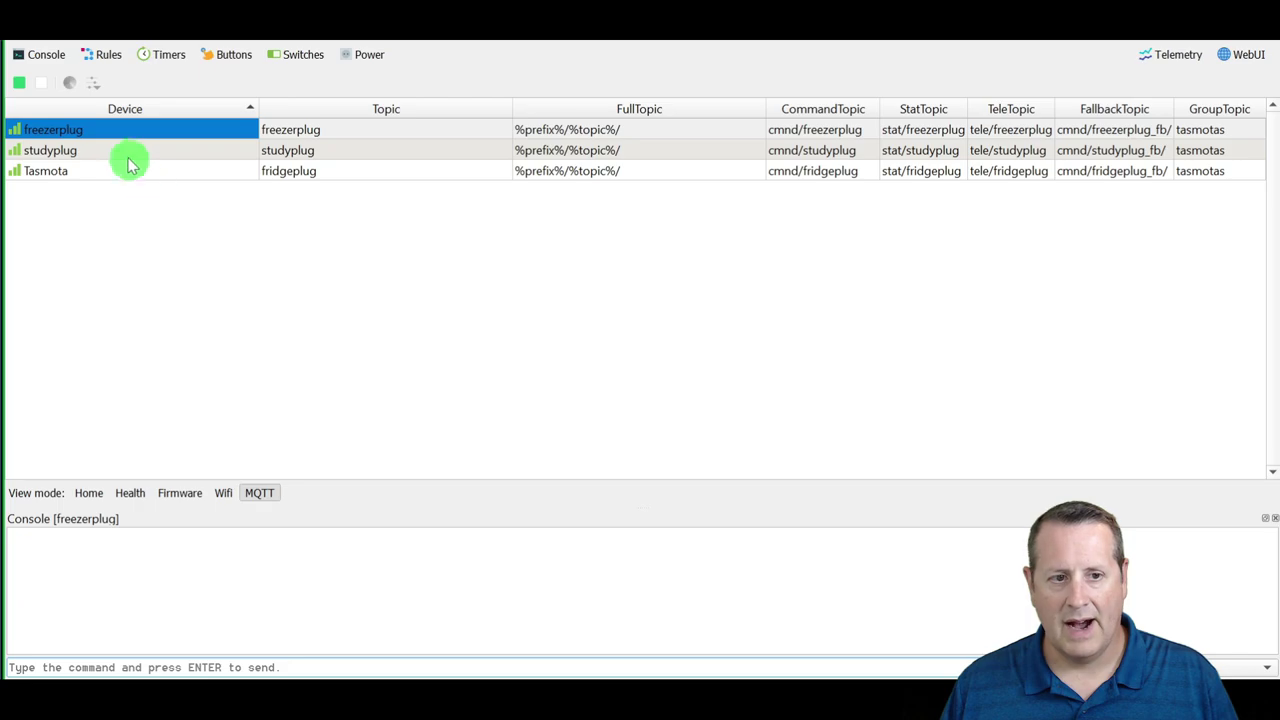
Open a second console for studyplug and resize the two consoles to share the width about equally.
click(85, 158)
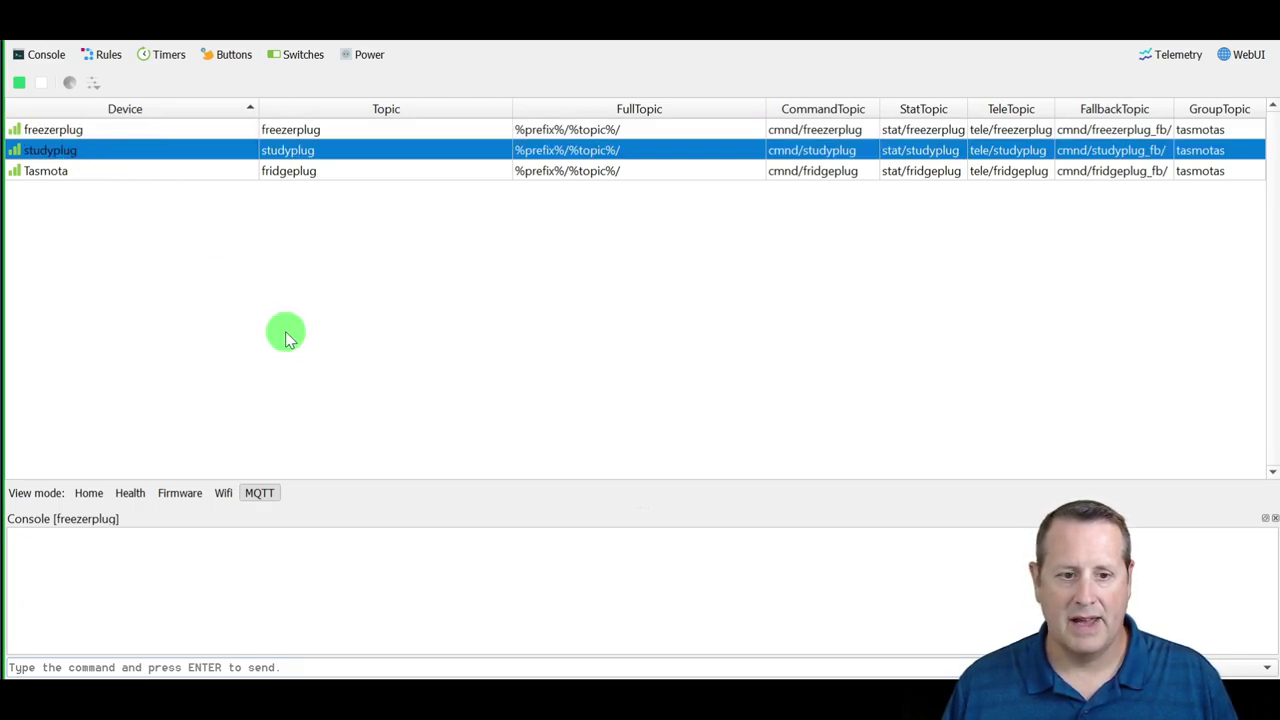
click(55, 58)
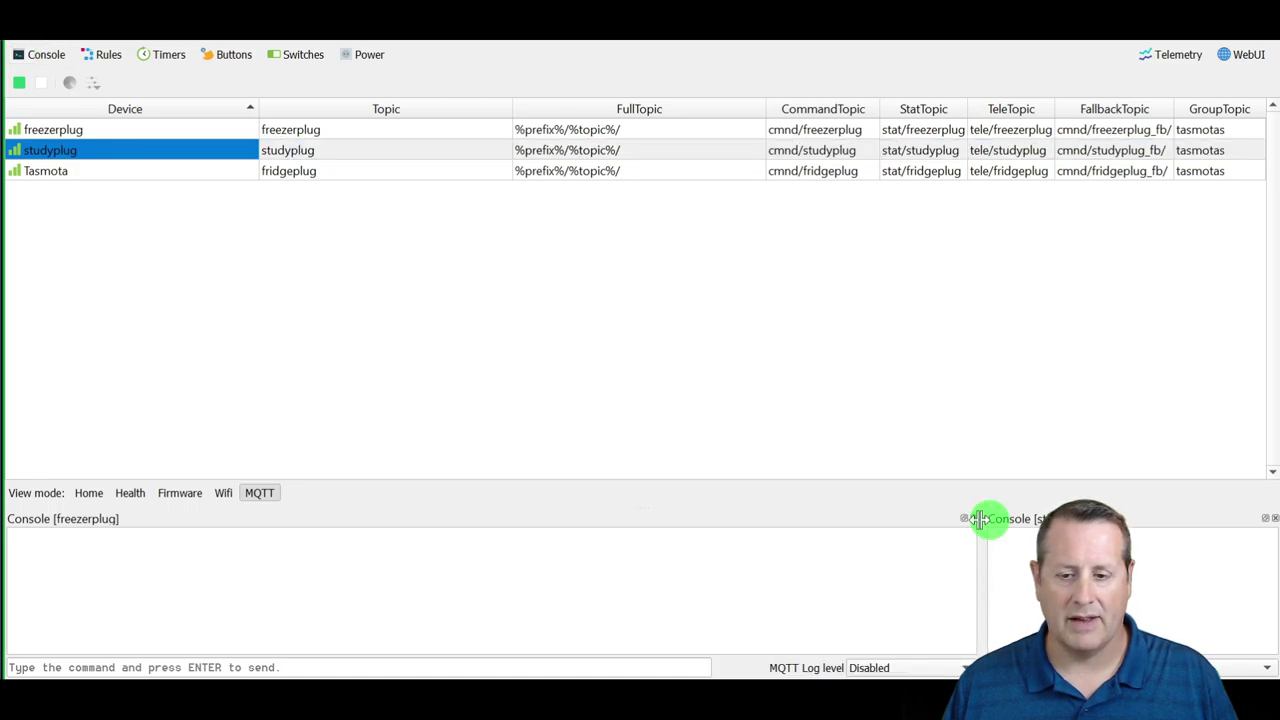
drag(983, 569, 586, 566)
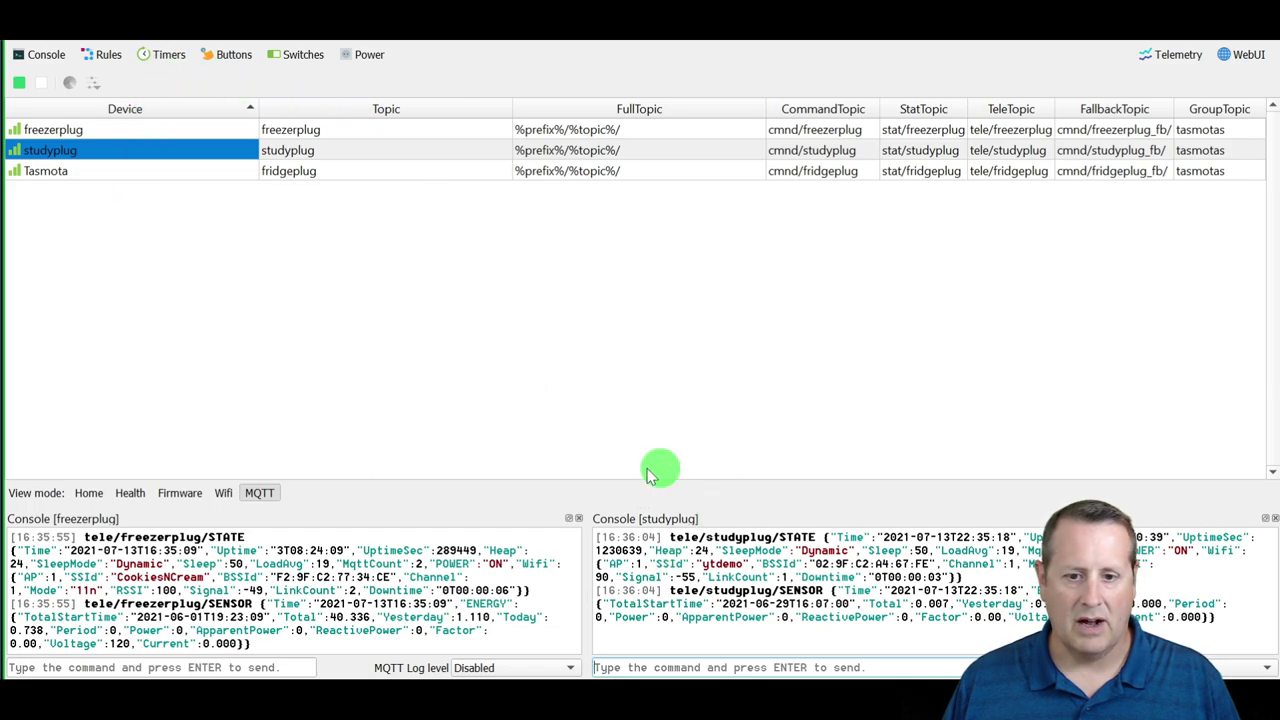
Open the rules editors for studyplug and freezerplug.
click(118, 62)
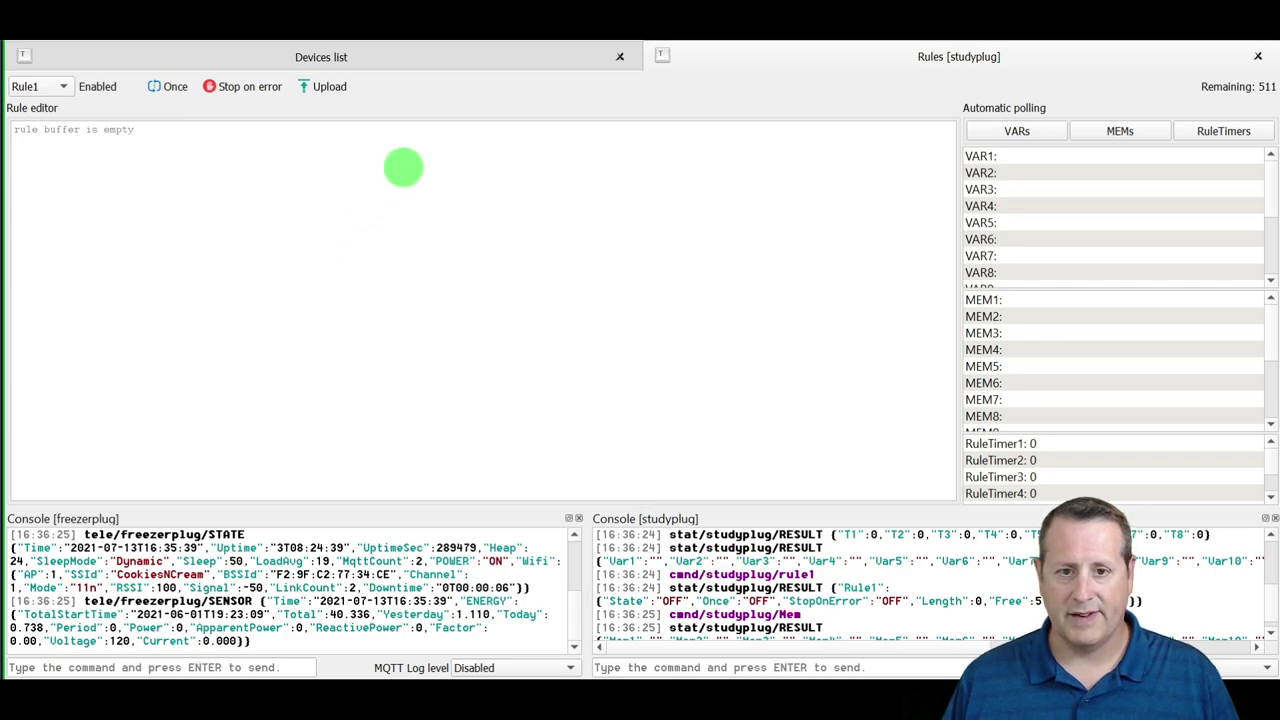
click(446, 58)
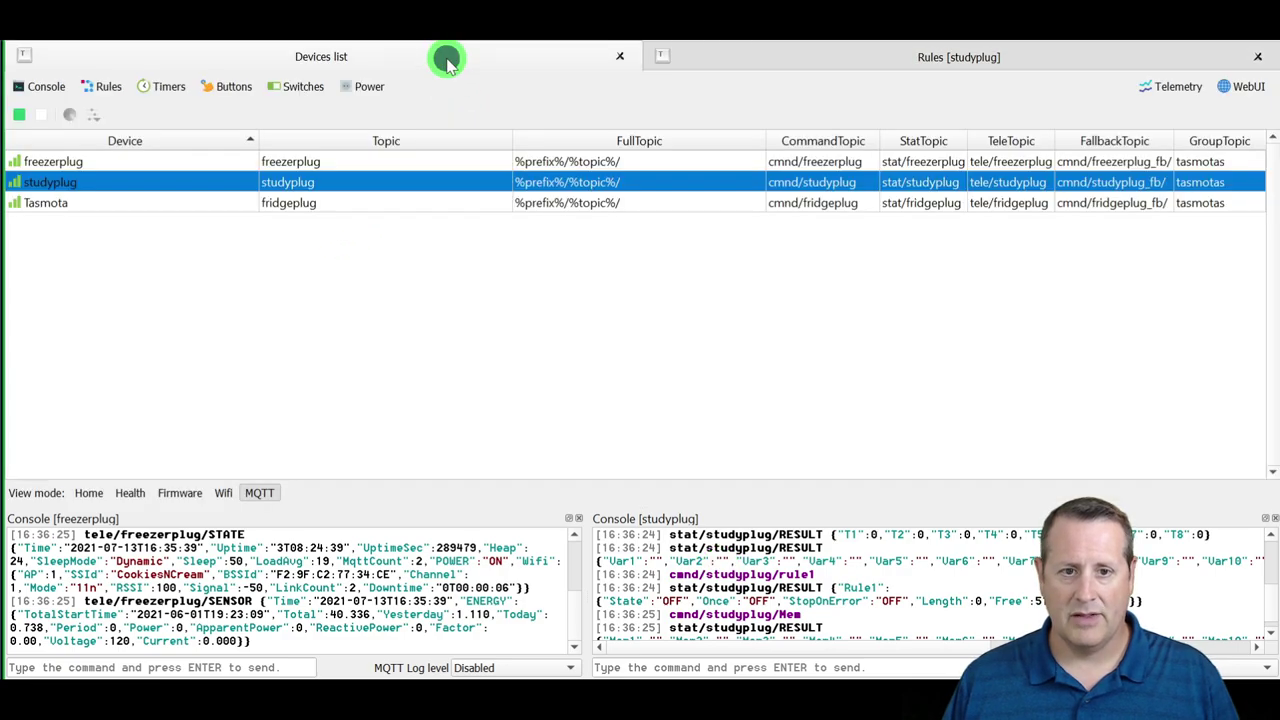
click(206, 161)
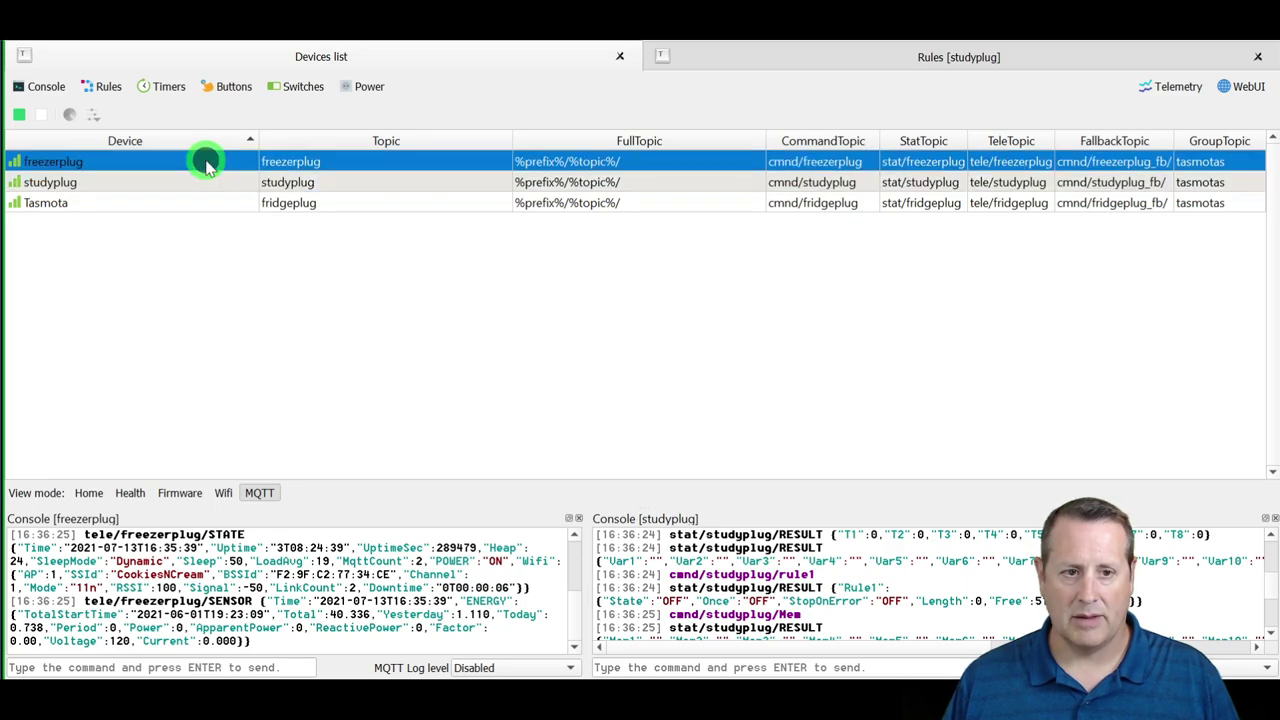
click(110, 90)
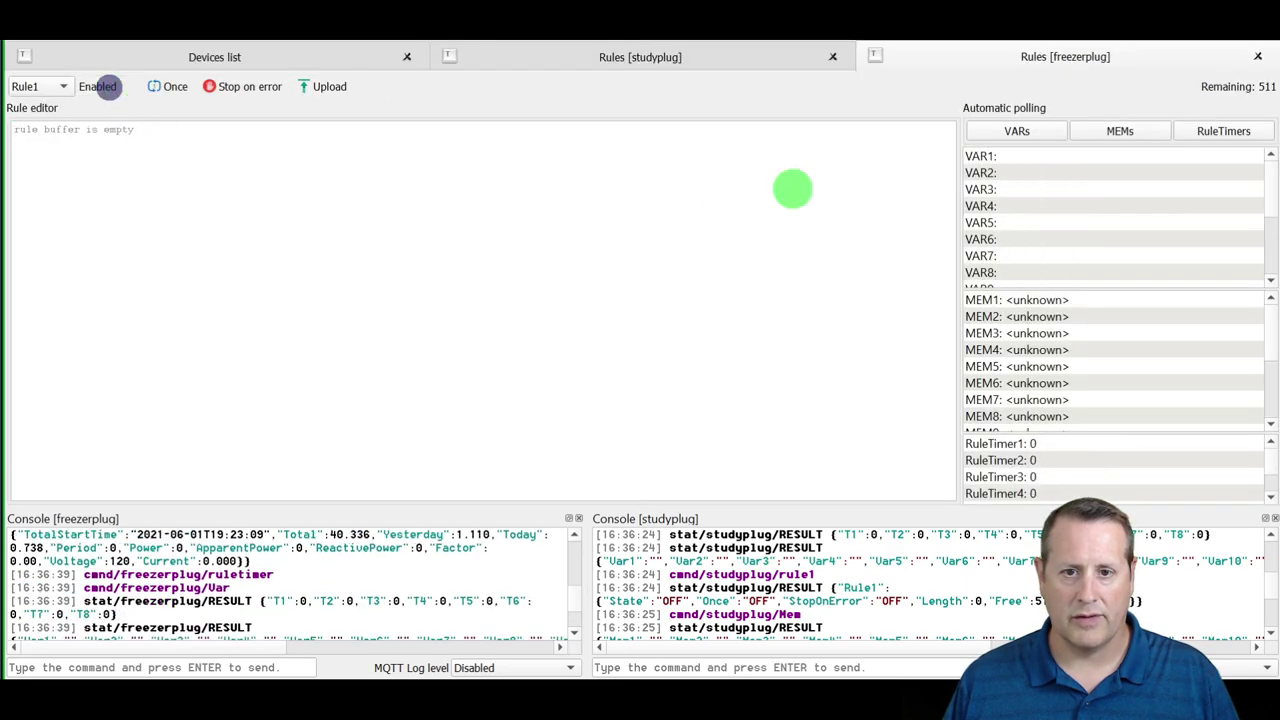
Compare the studyplug and freezerplug rules editors, and close both.
click(695, 58)
click(1074, 57)
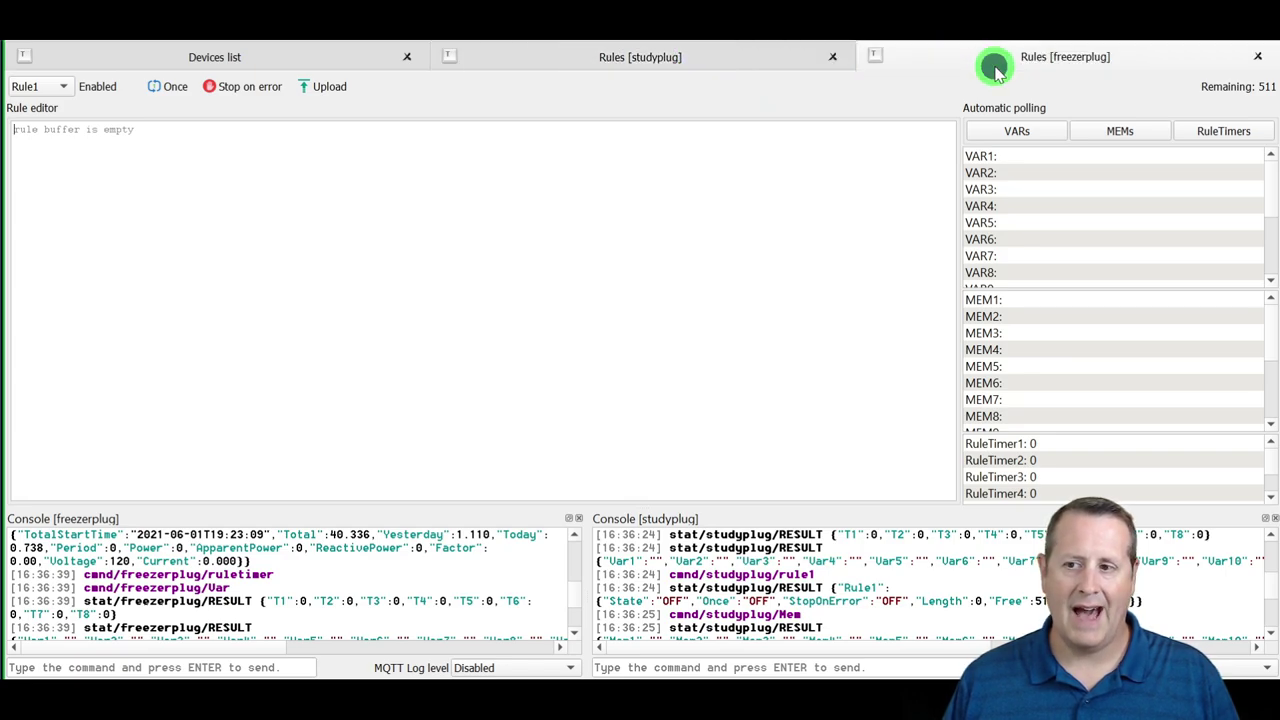
click(665, 60)
click(1066, 57)
click(703, 63)
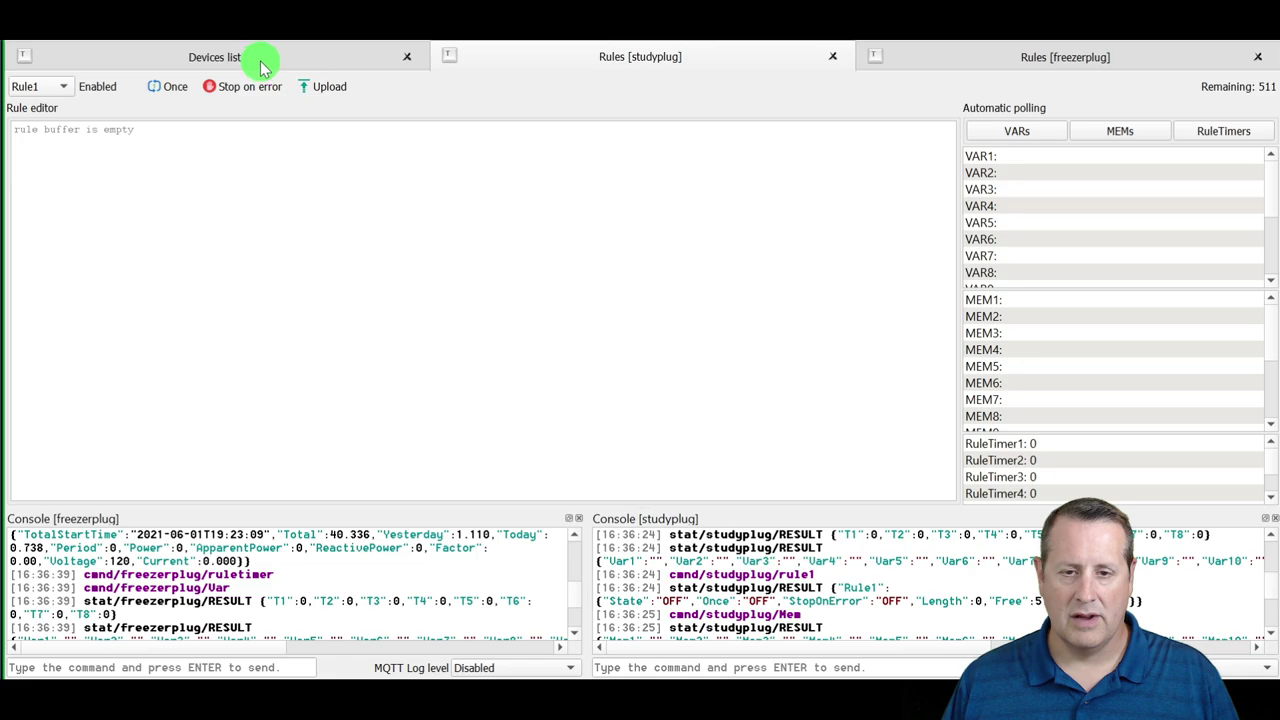
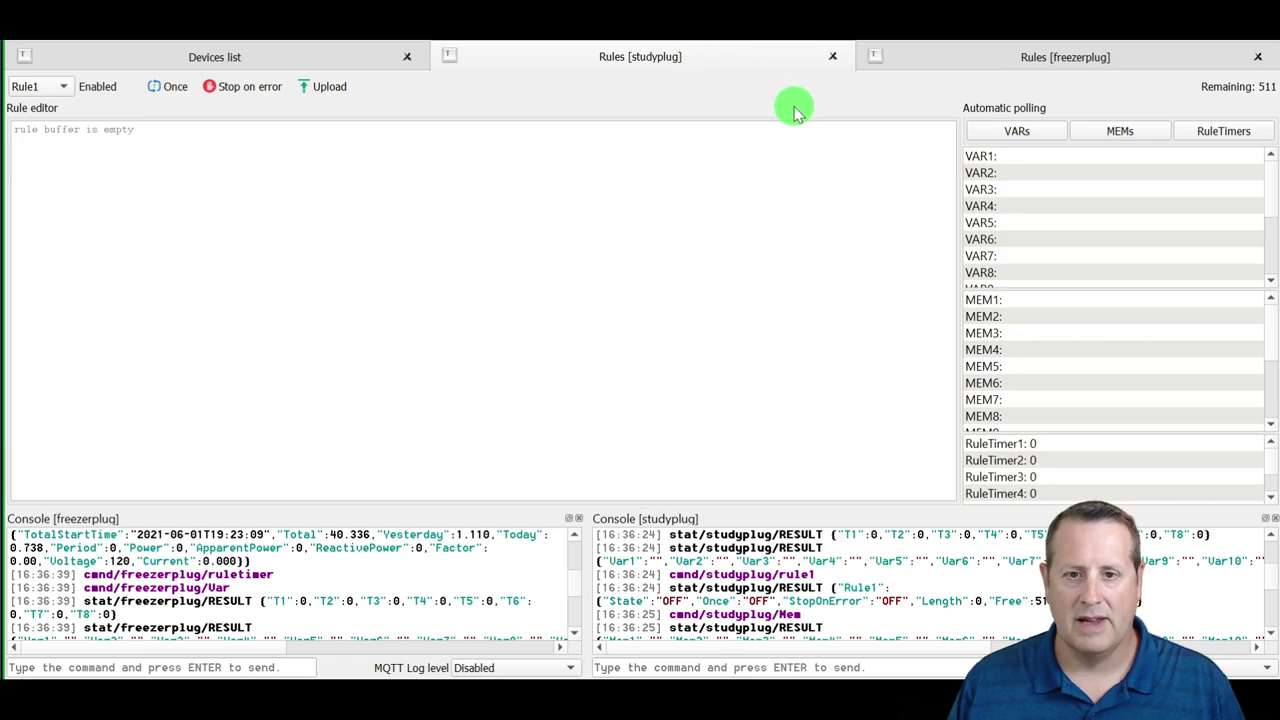
click(832, 56)
click(1259, 57)
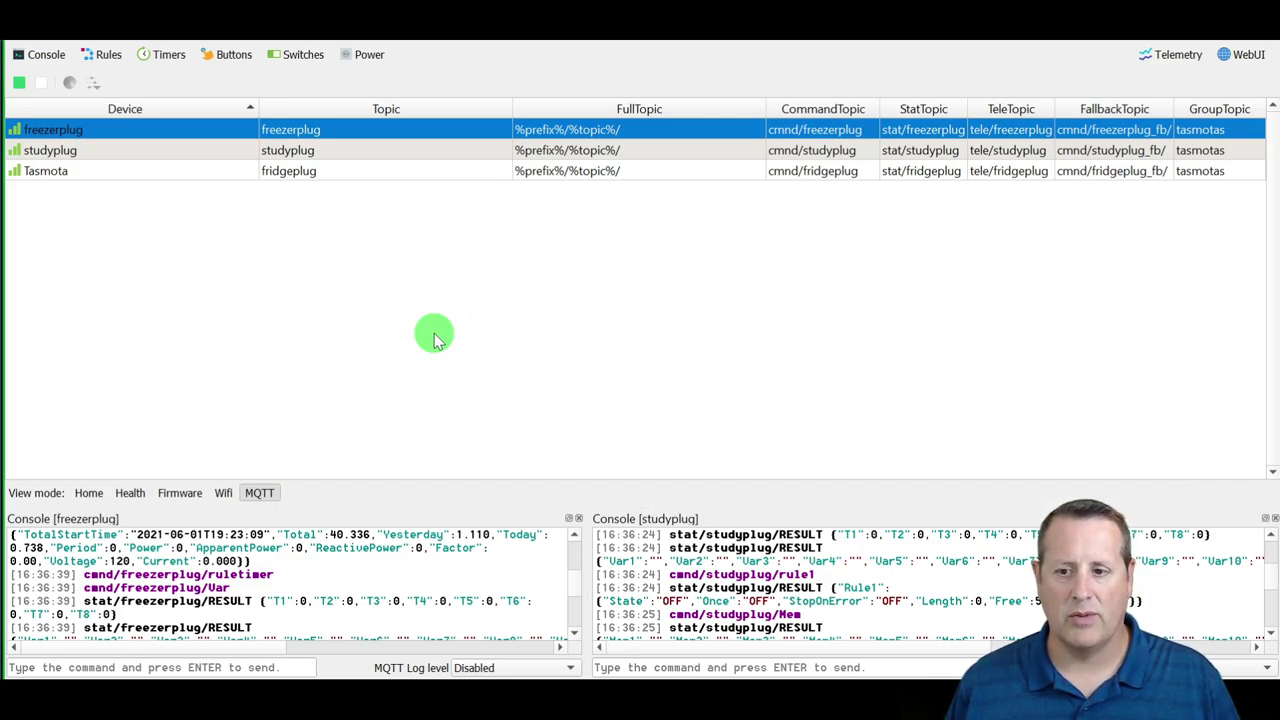
Open the timer settings for studyplug, move the dialog into full view and enable the timers.
click(160, 60)
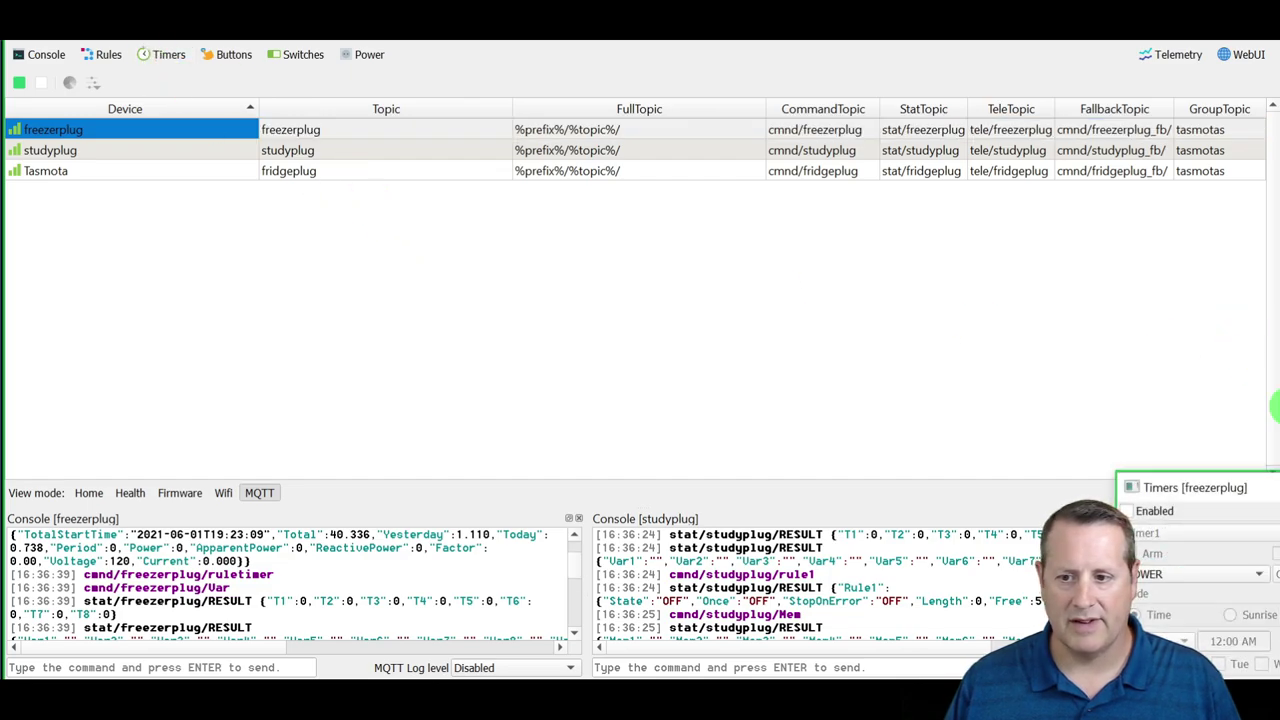
click(133, 160)
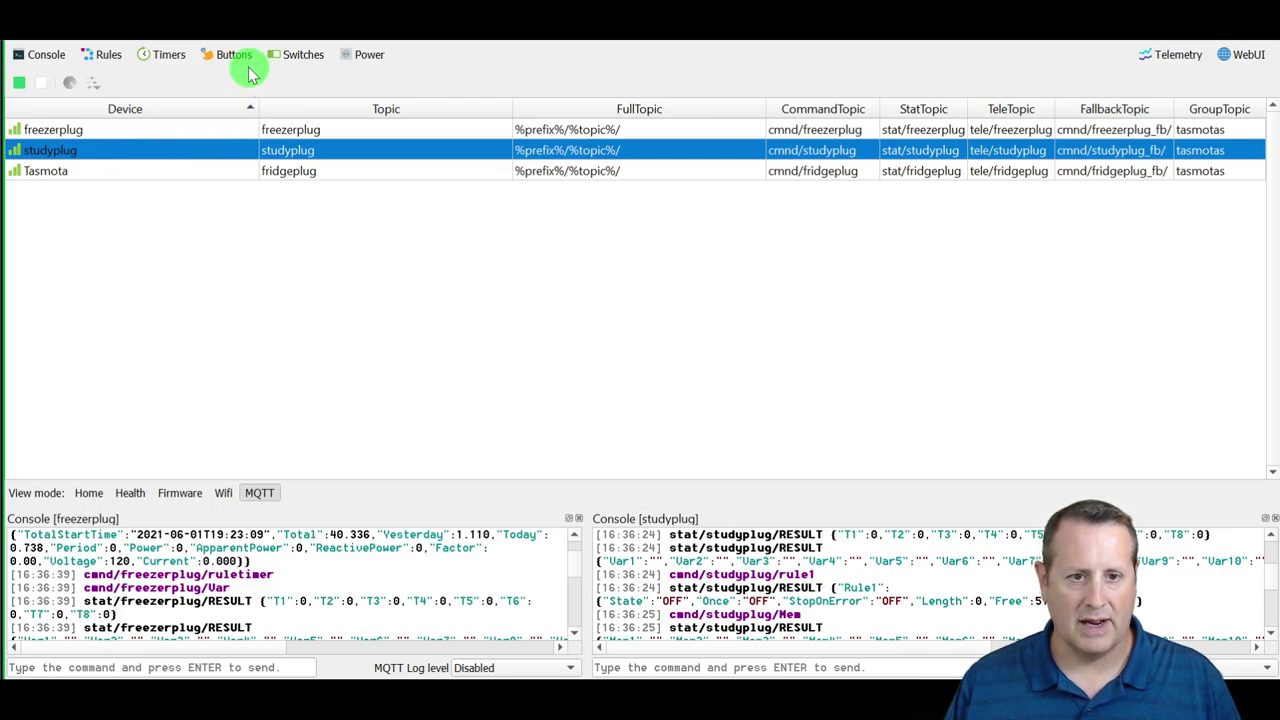
click(145, 58)
drag(1145, 482, 510, 174)
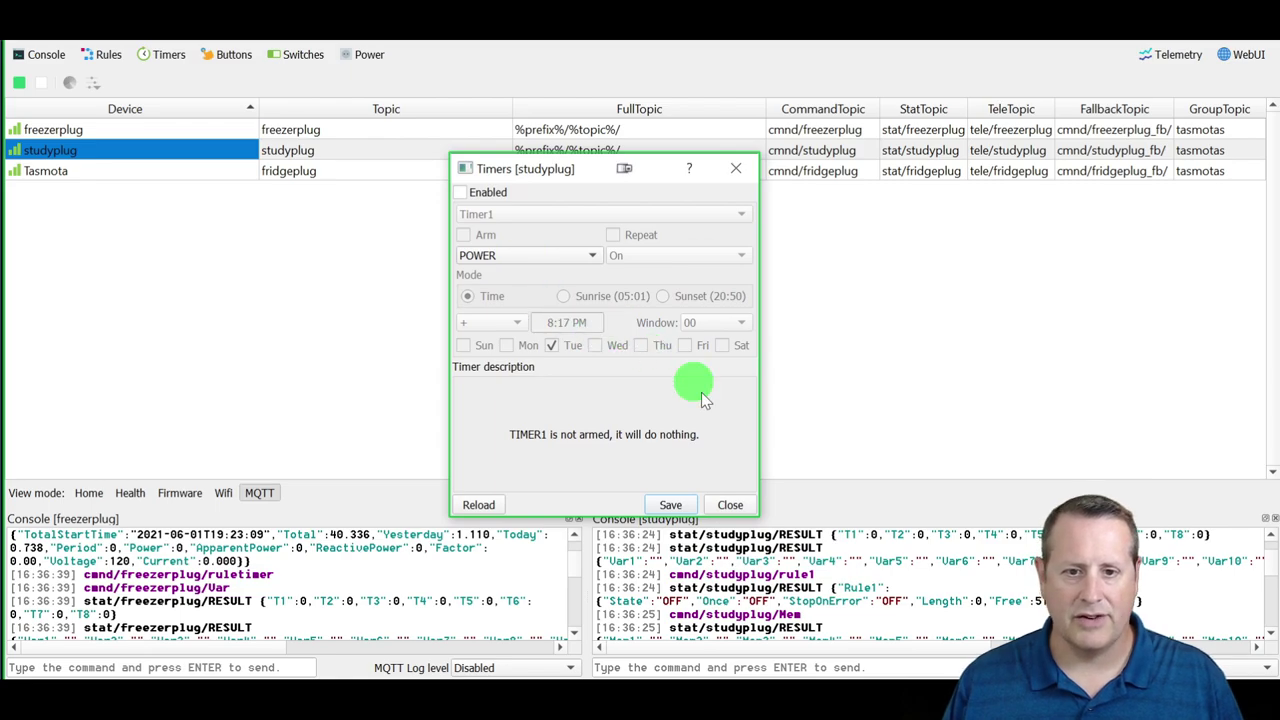
click(462, 194)
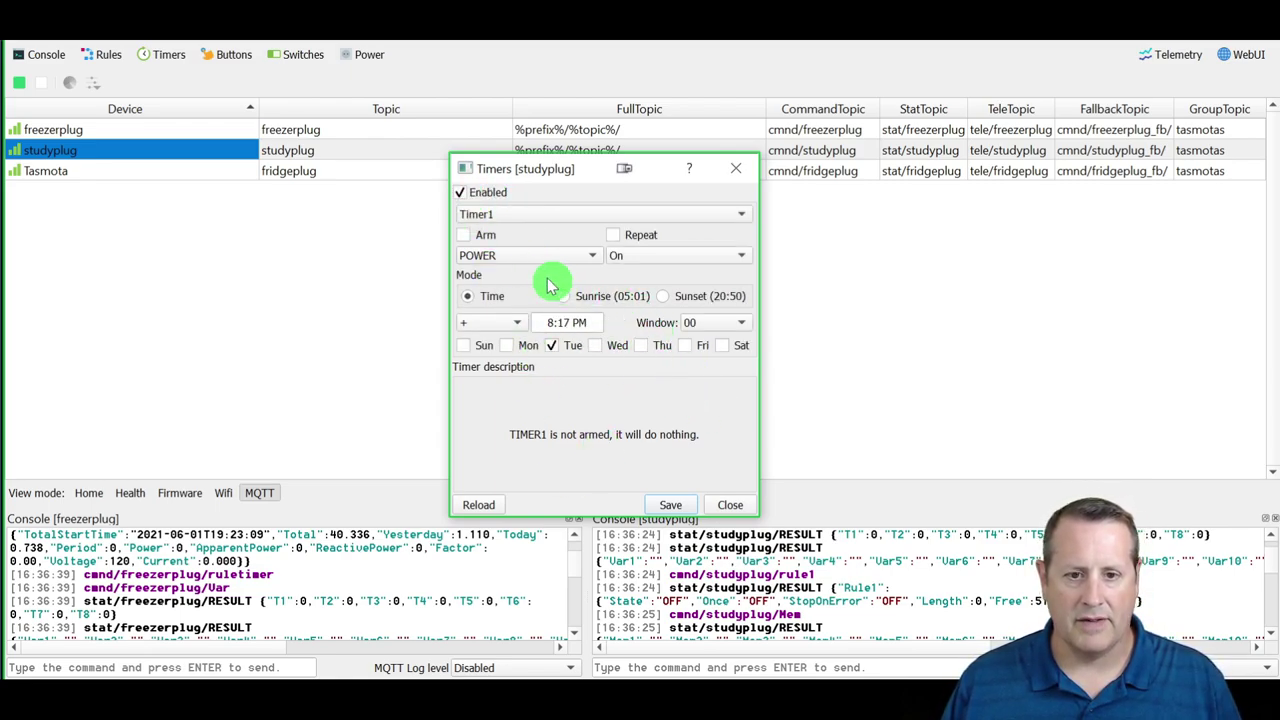
Review the output and action choices for Timer1 and set its POWER action to Off.
click(520, 258)
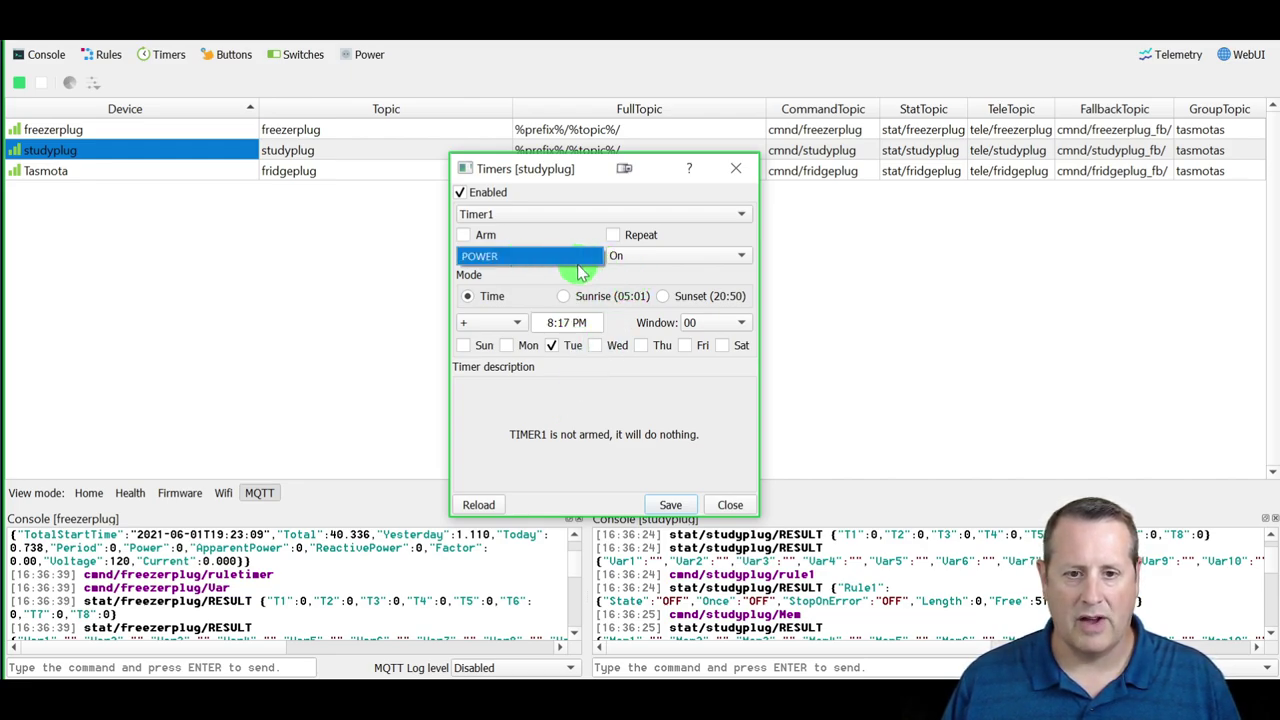
click(645, 258)
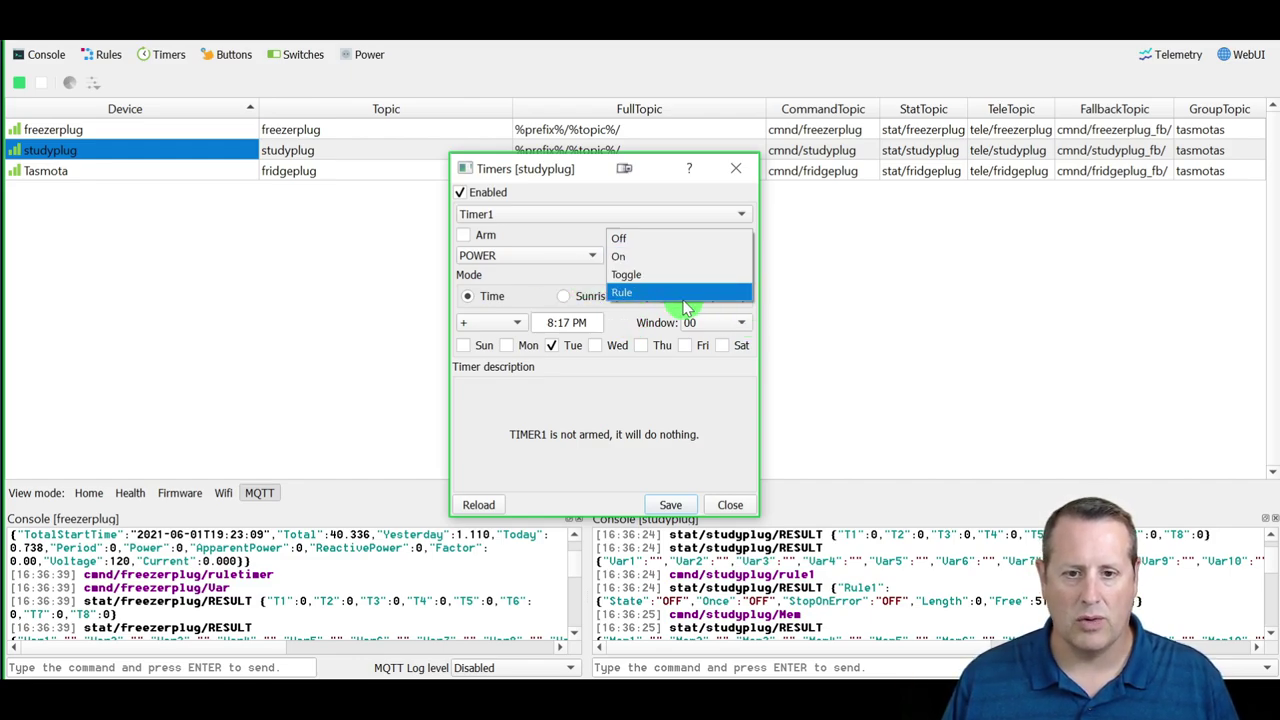
click(679, 294)
click(680, 257)
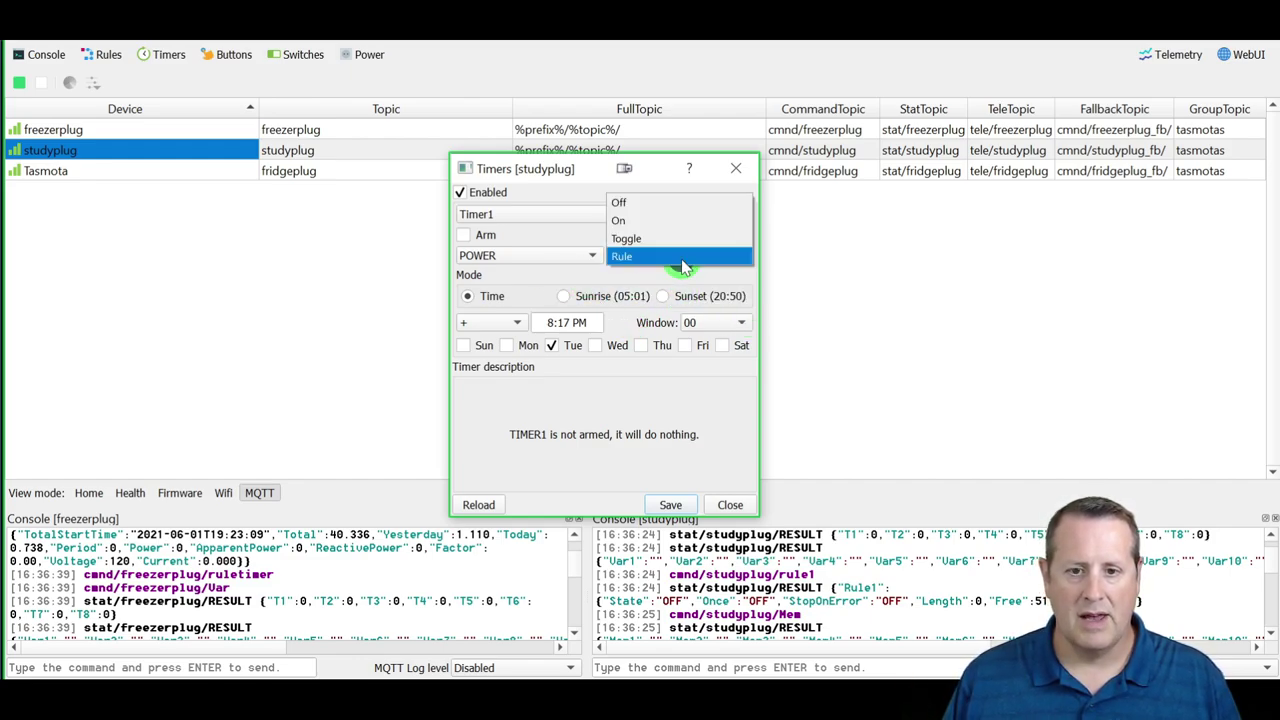
click(682, 202)
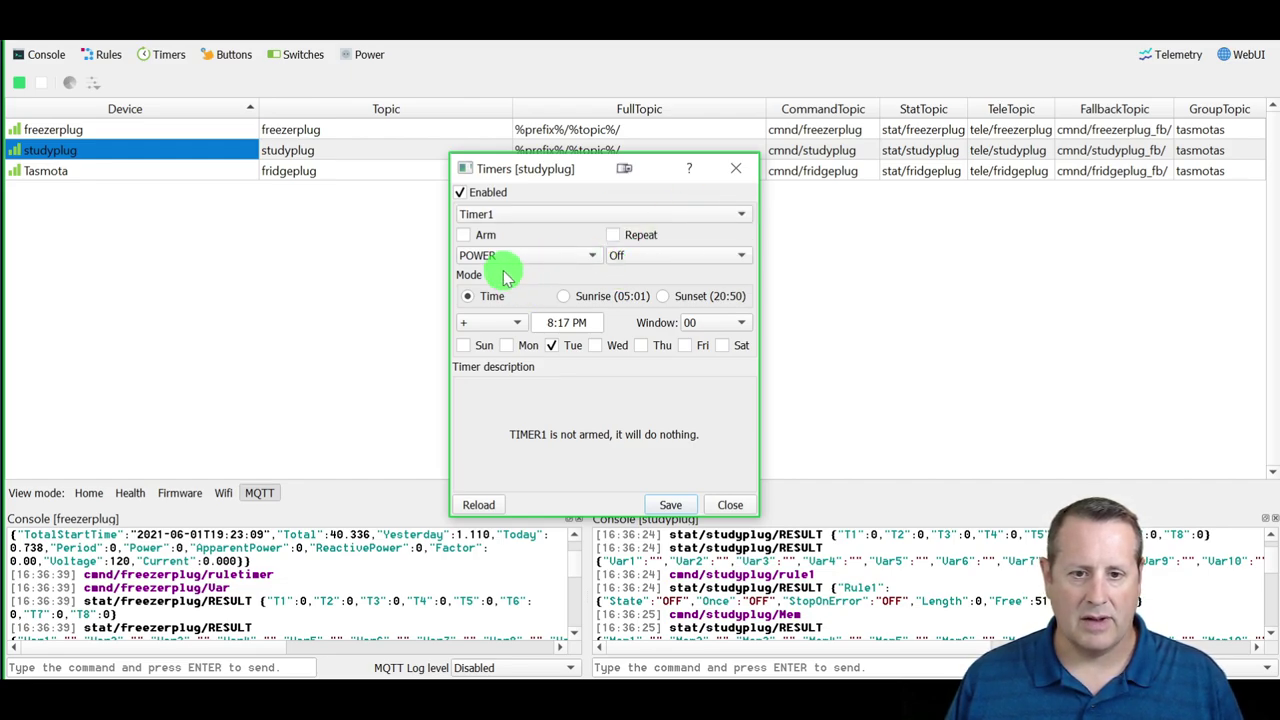
Schedule Timer1 in Sunrise mode with a negative offset and a window of 11, active Sunday through Friday.
click(565, 297)
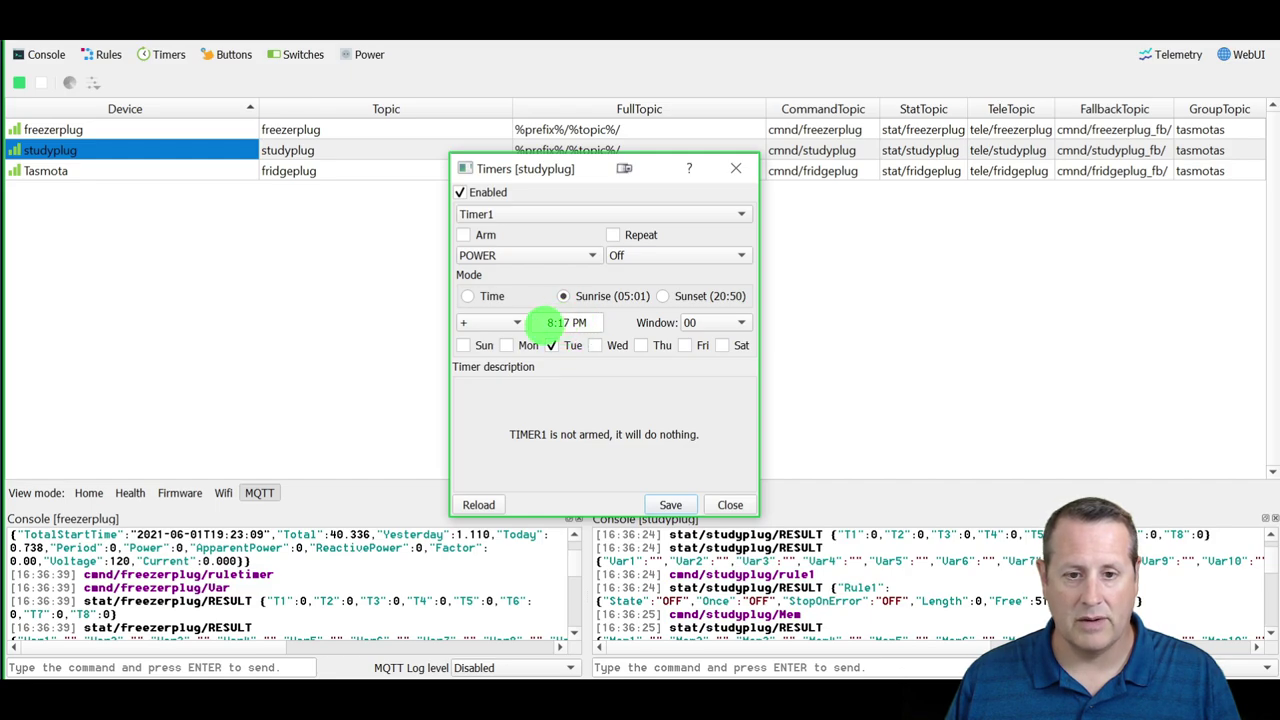
click(463, 345)
click(506, 345)
click(598, 346)
click(642, 346)
click(685, 346)
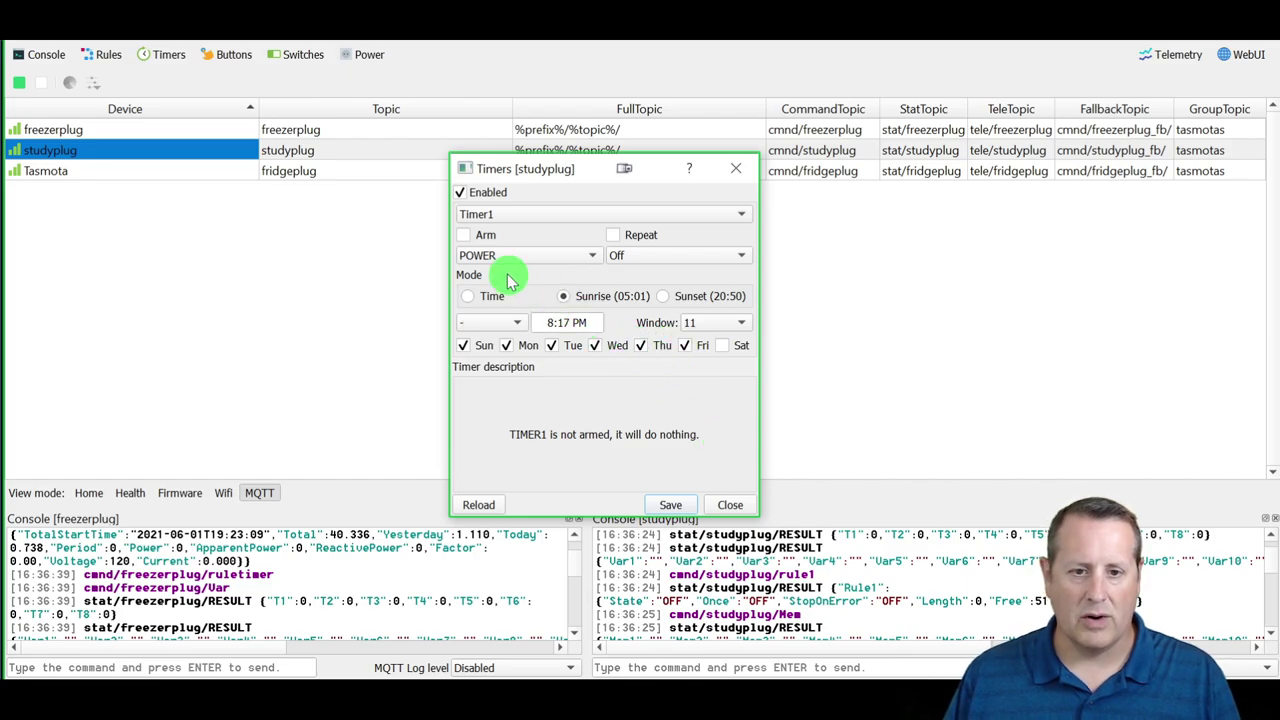
Arm Timer1, make it repeat and include Saturday, keeping the action at Off.
click(464, 235)
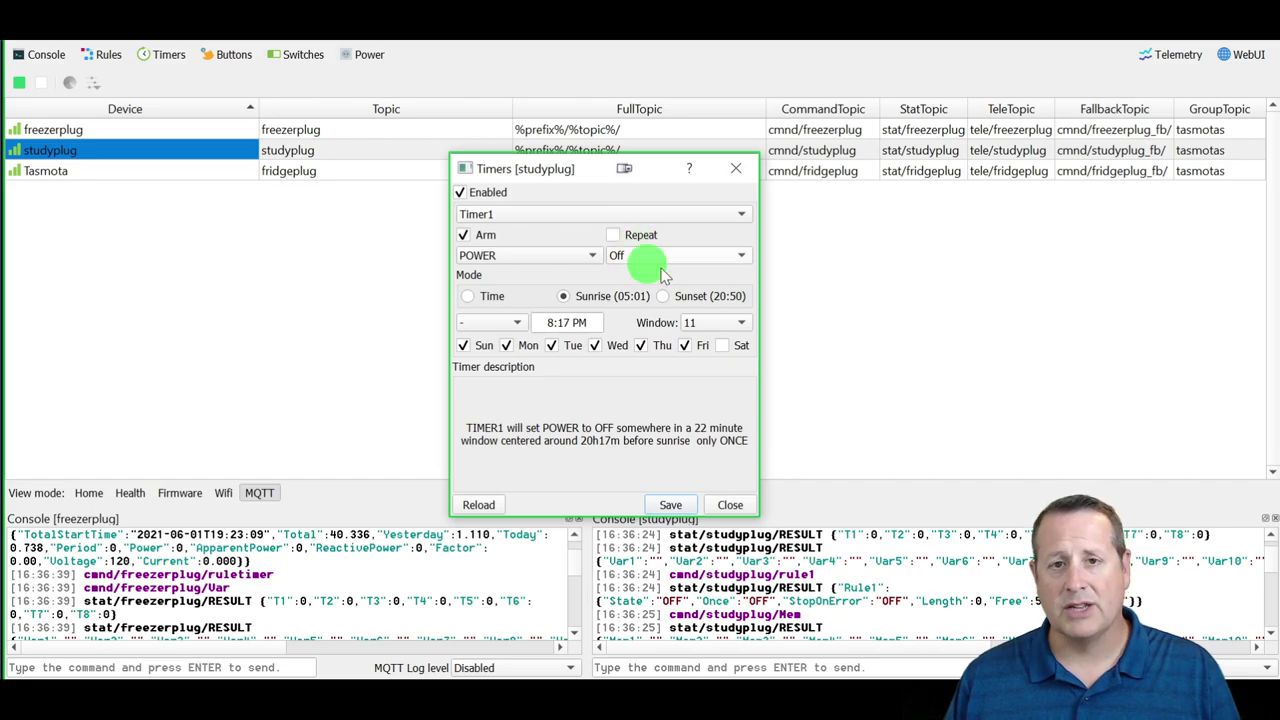
click(615, 238)
click(674, 256)
click(677, 258)
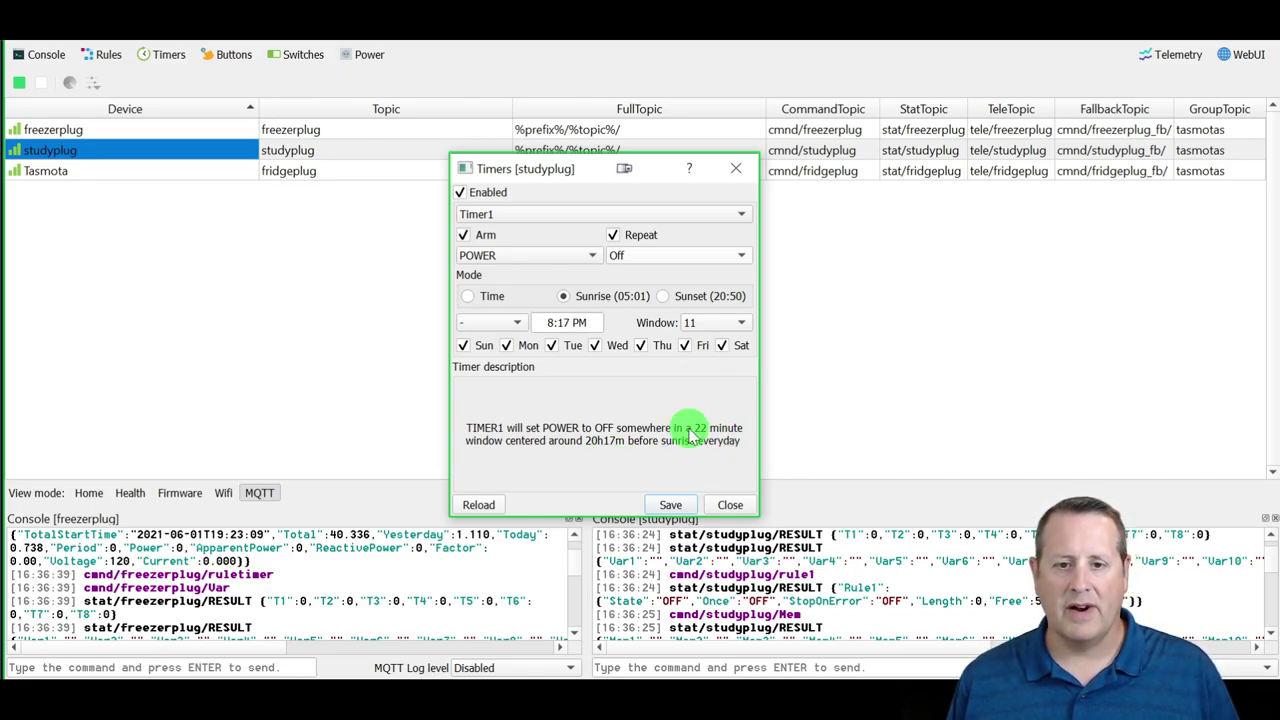
Save Timer1 to studyplug and close the timer settings.
click(676, 506)
click(664, 367)
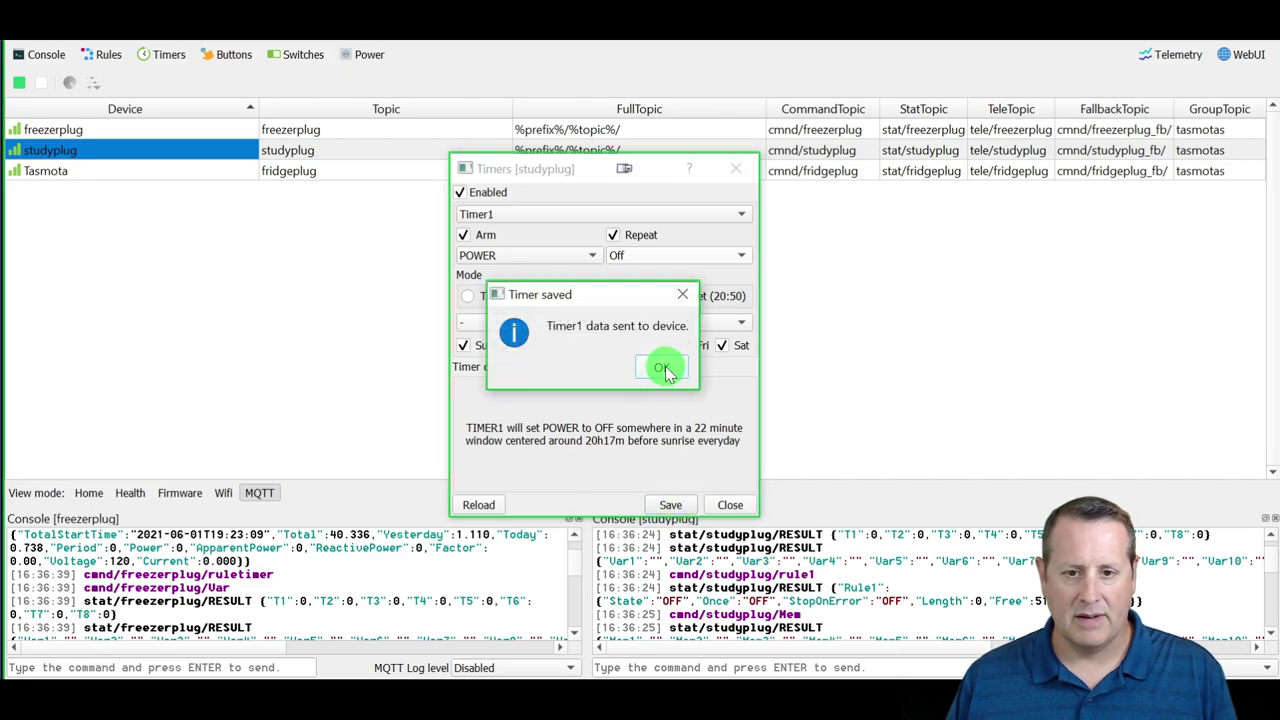
click(722, 506)
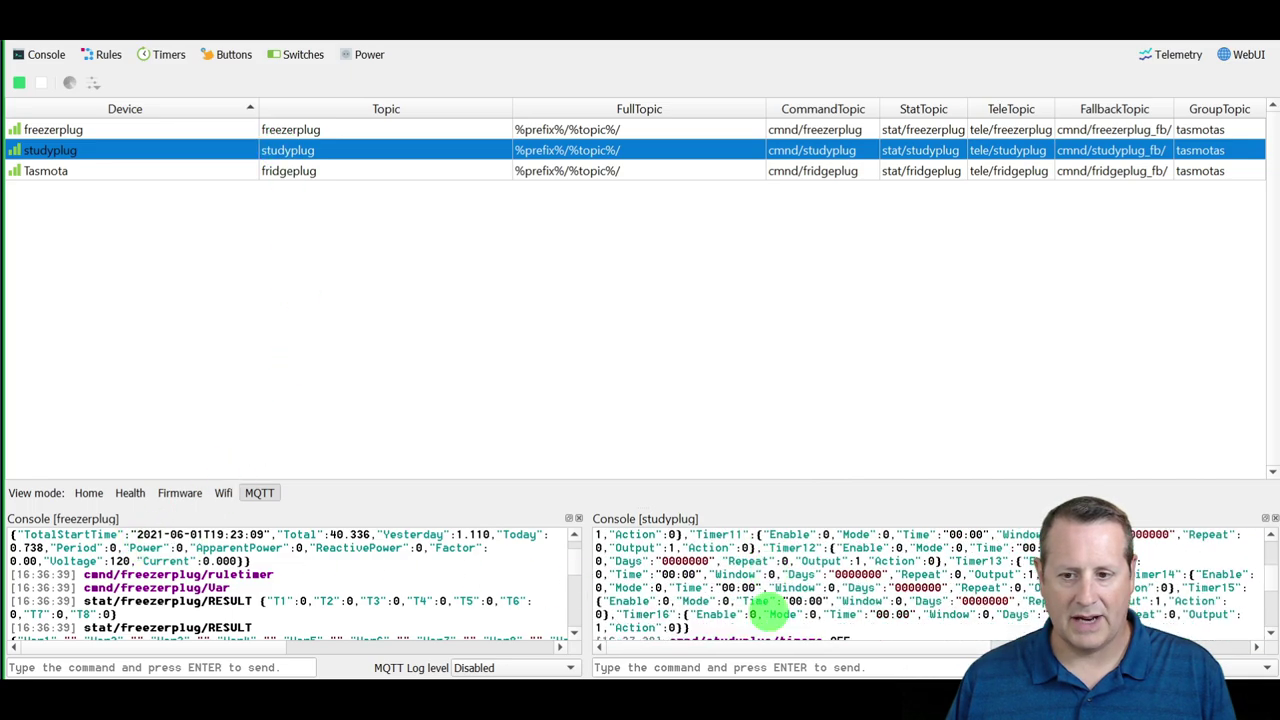
Examine the Timer1 command and its response in the studyplug console.
scroll(770, 607, down, 5)
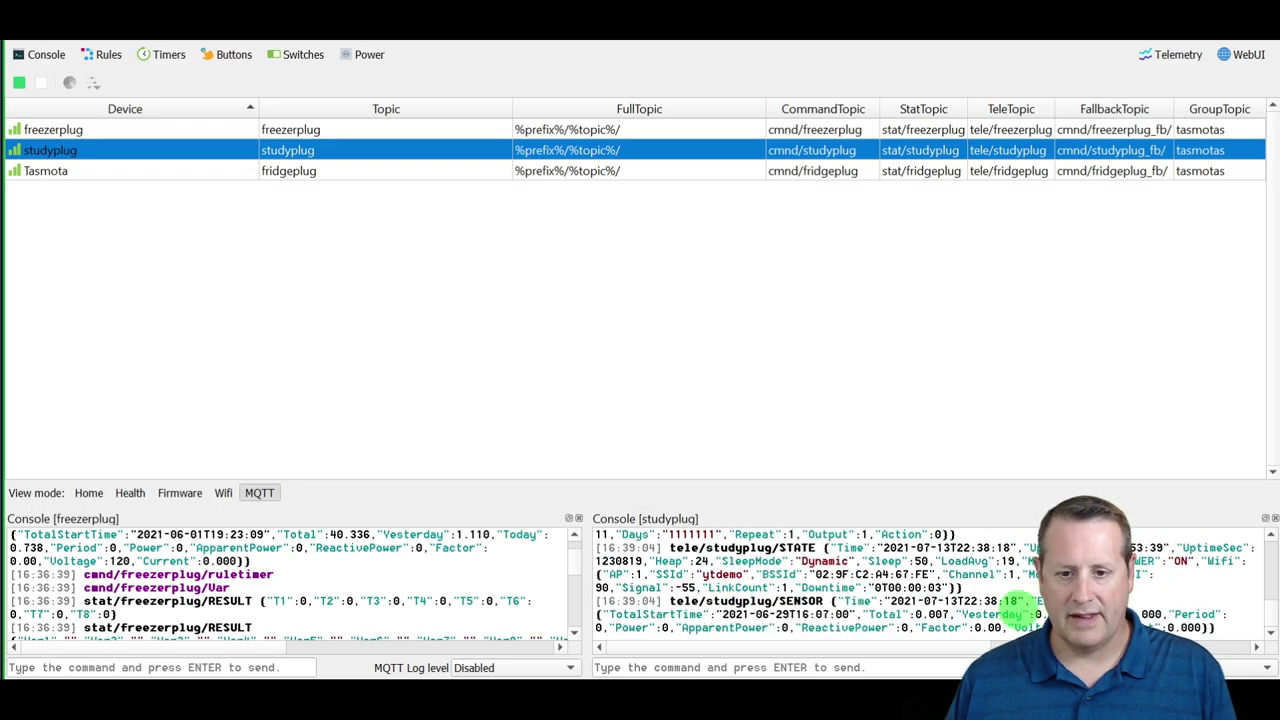
scroll(945, 612, up, 2)
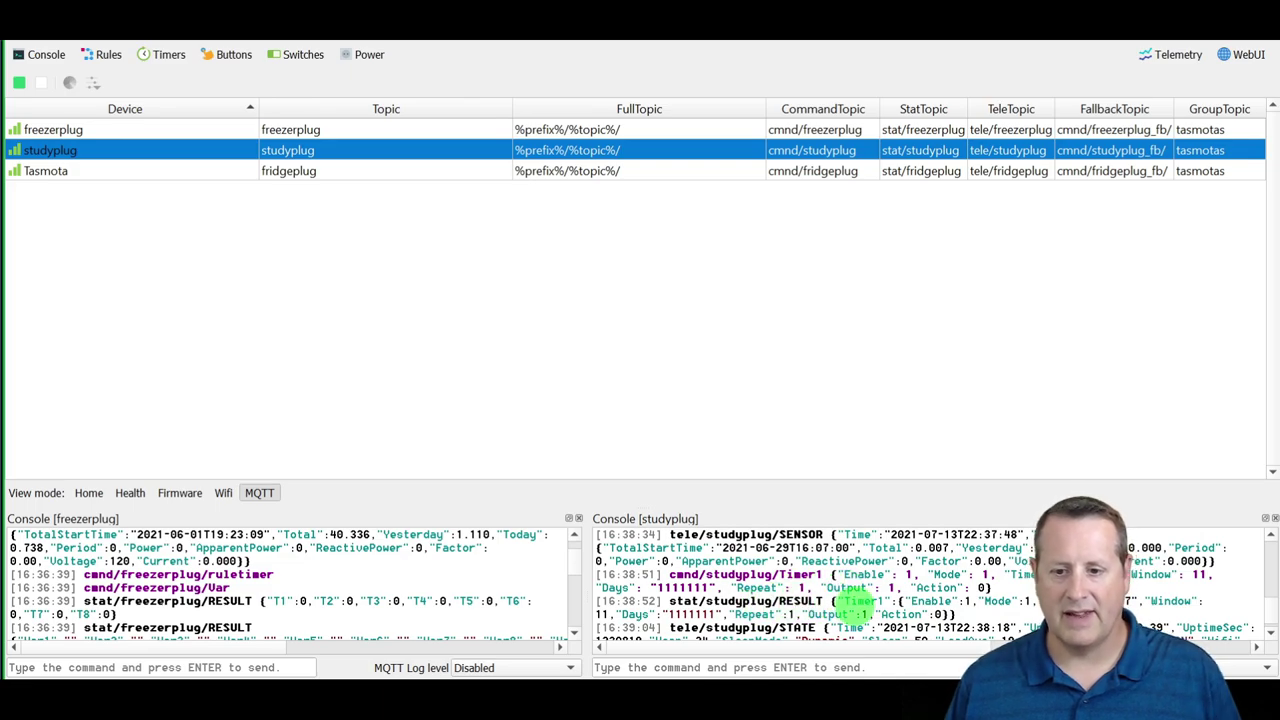
scroll(1030, 601, down, 2)
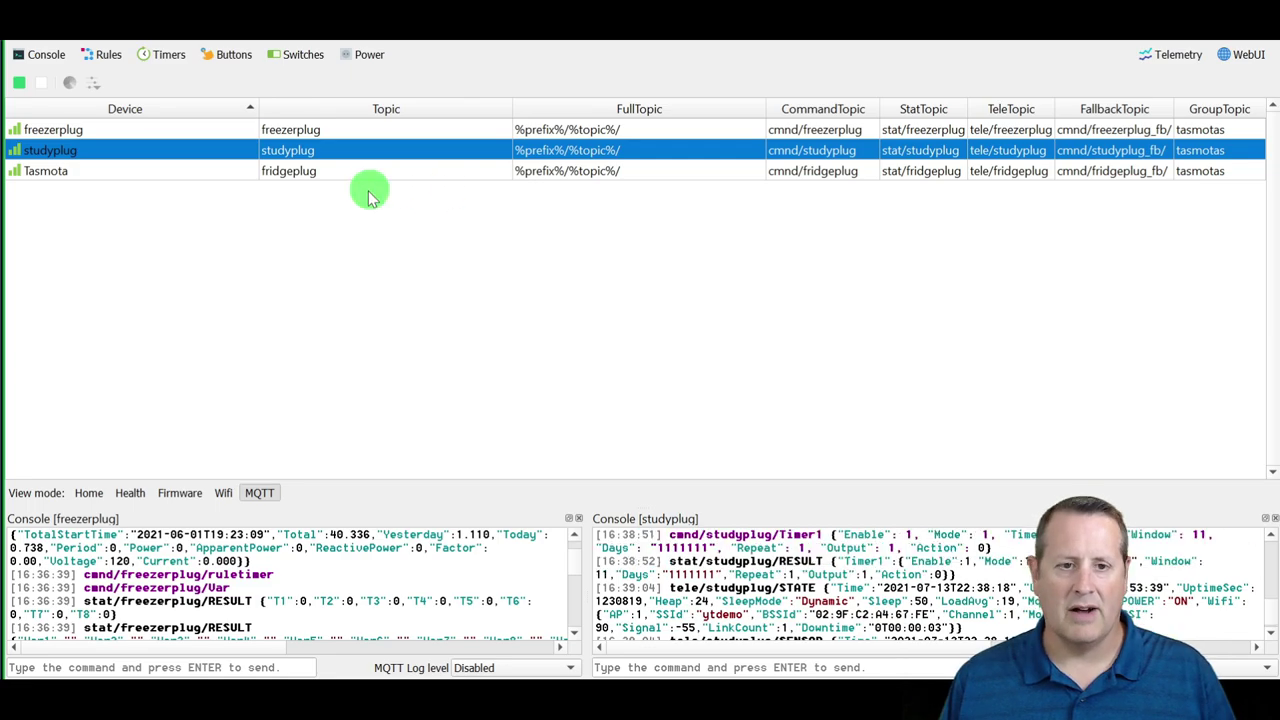
Reopen the timer settings for studyplug to check the saved Timer1 configuration, and close them.
double_click(350, 150)
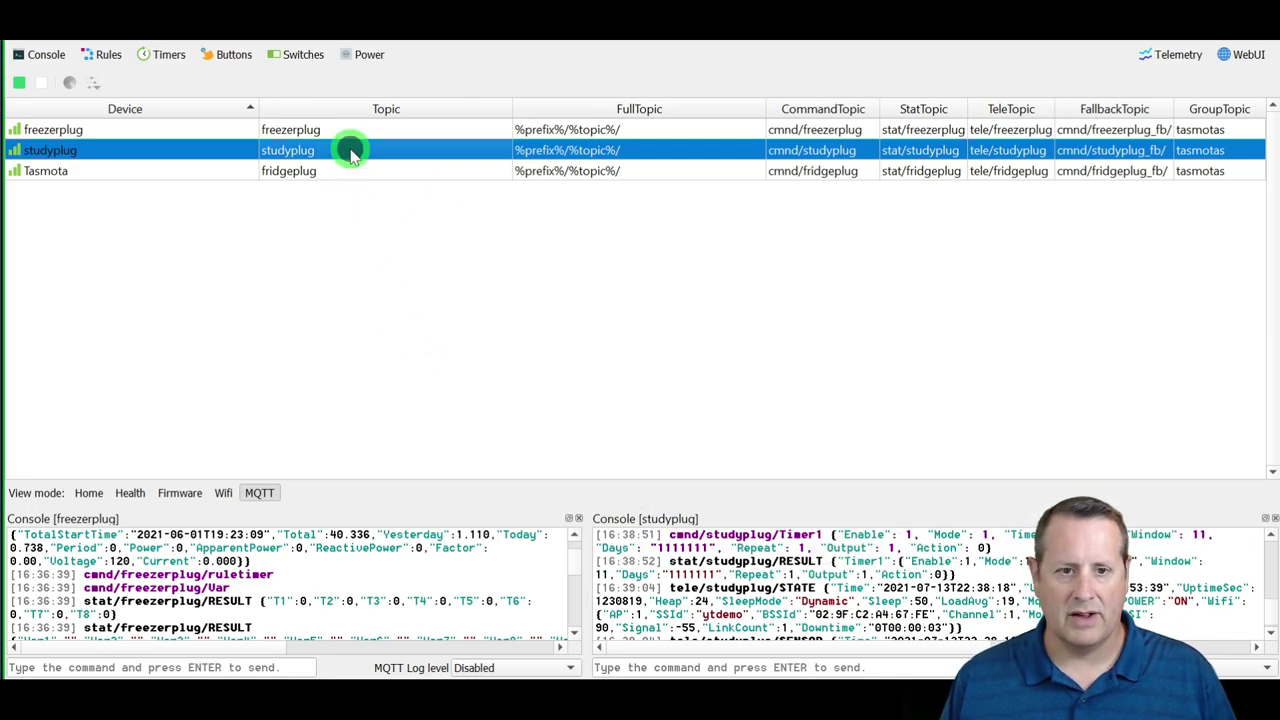
click(165, 54)
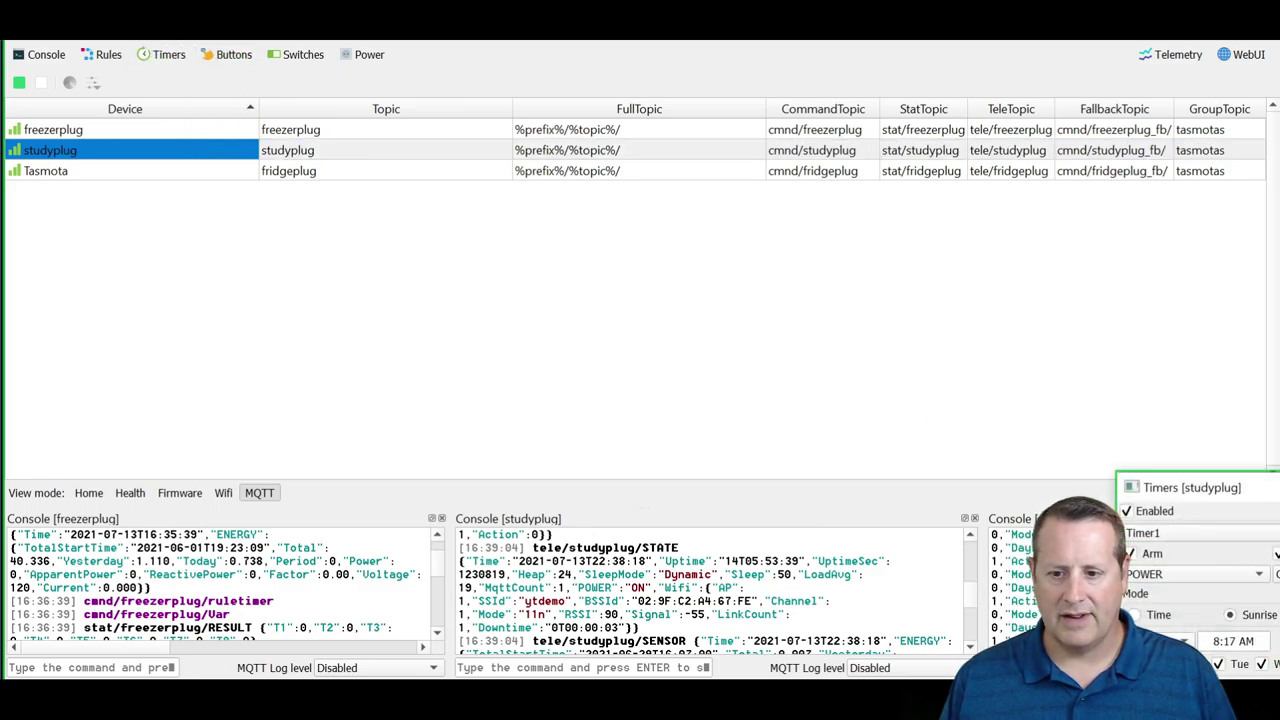
drag(1183, 495, 676, 199)
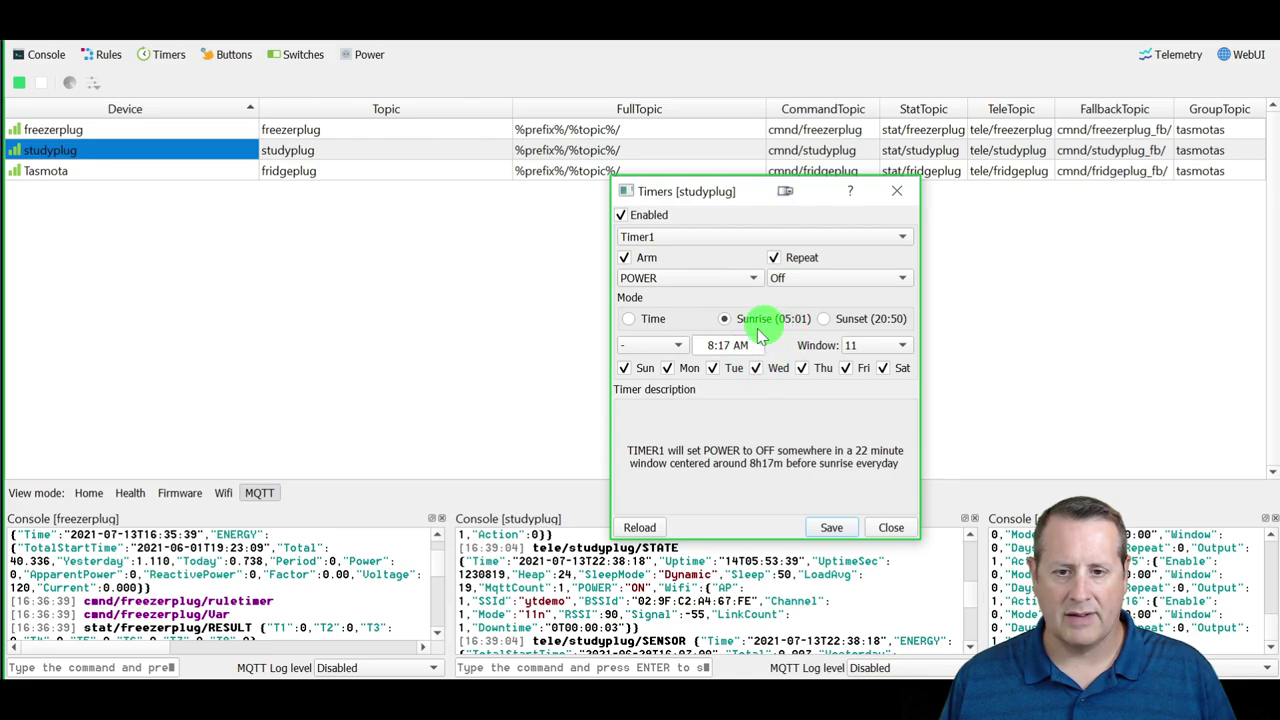
click(891, 529)
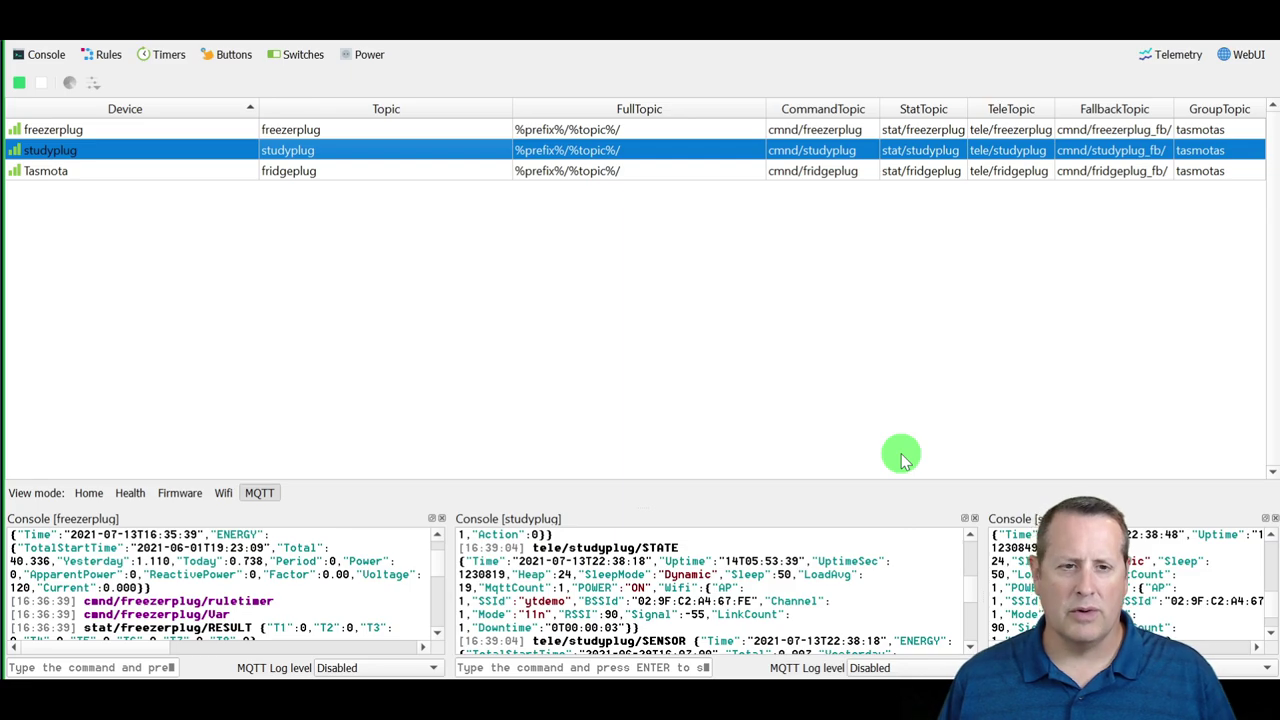
Open the buttons settings for studyplug and view their SetOptions.
click(216, 56)
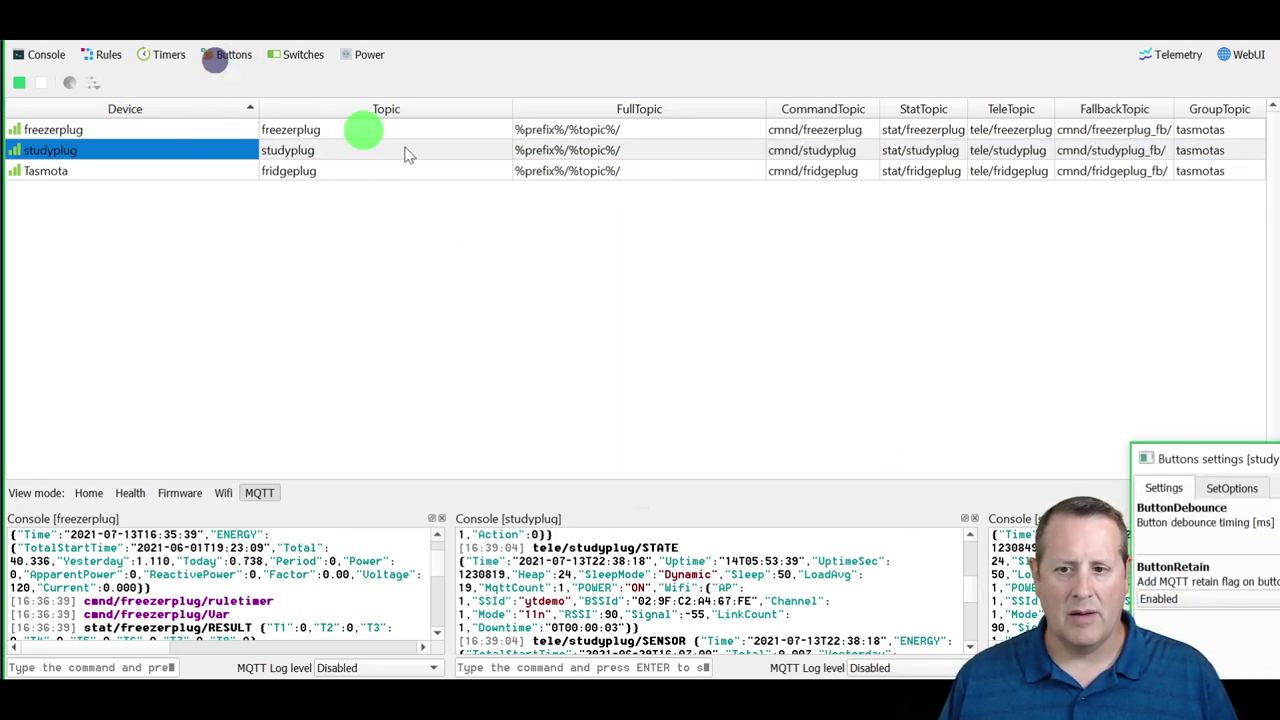
drag(1154, 459, 458, 178)
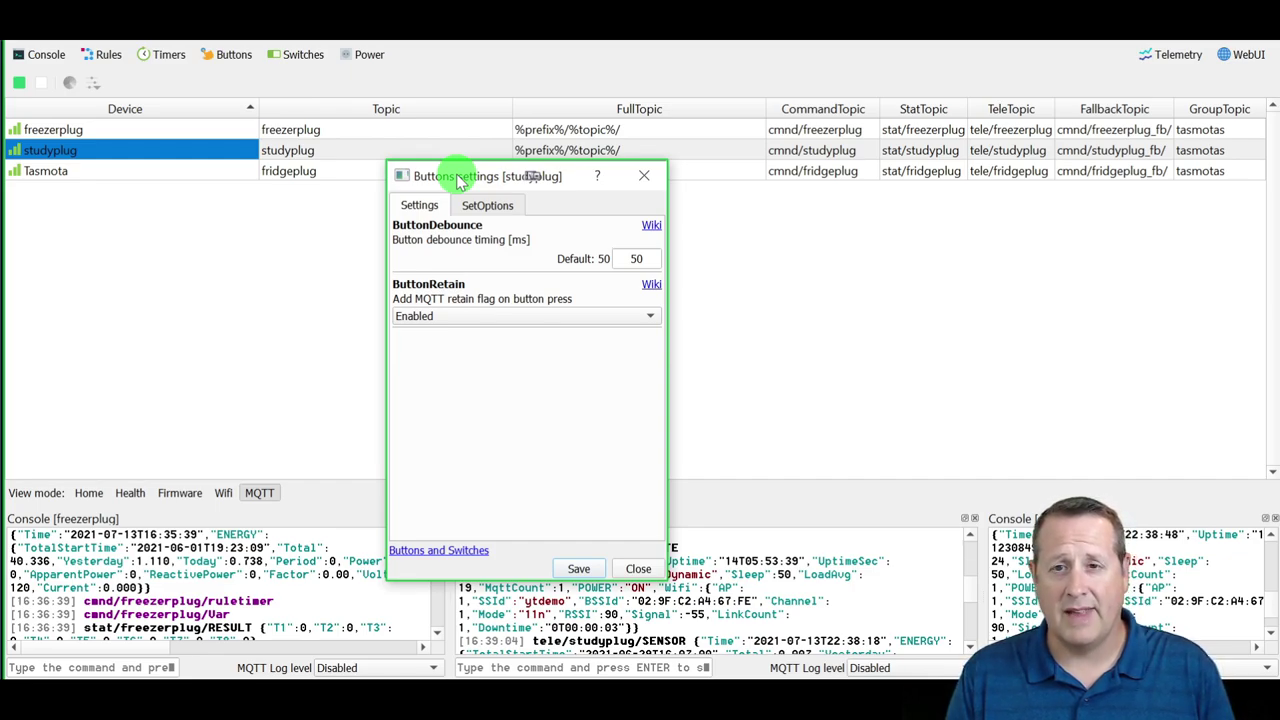
click(490, 208)
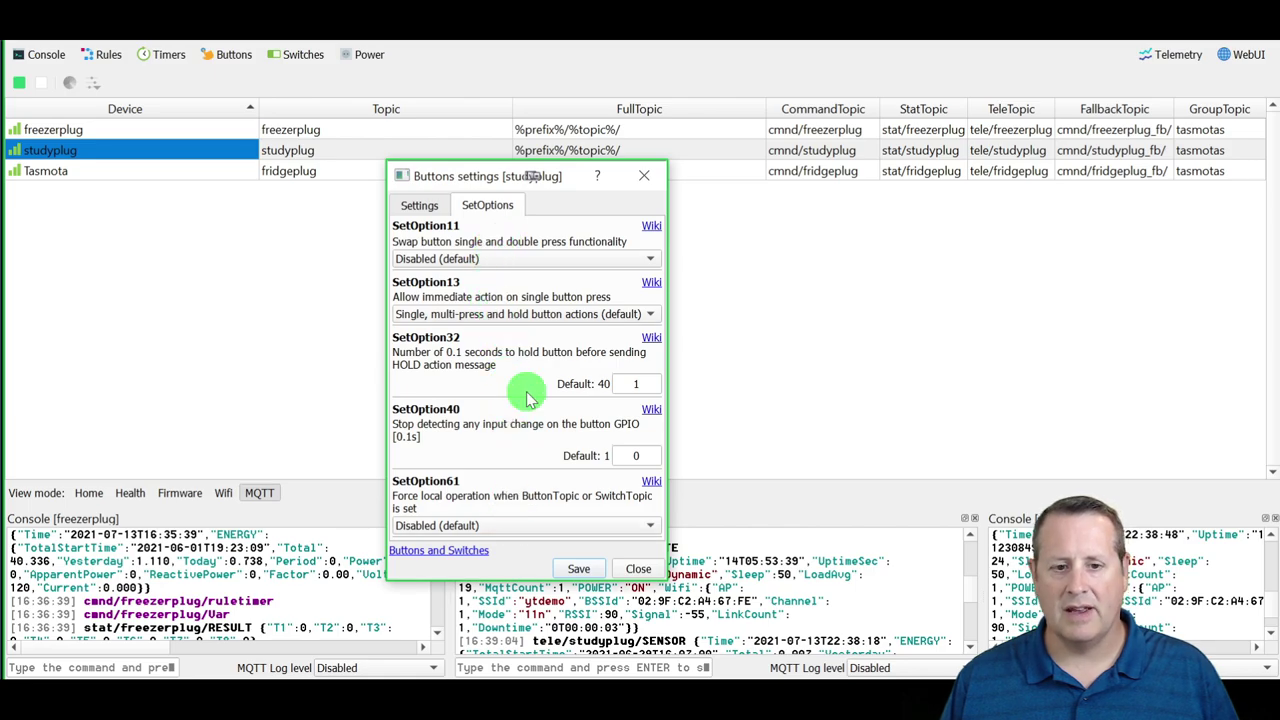
Open the SetOption11 wiki reference in Firefox, read through the SetOption descriptions and minimize the browser.
click(653, 228)
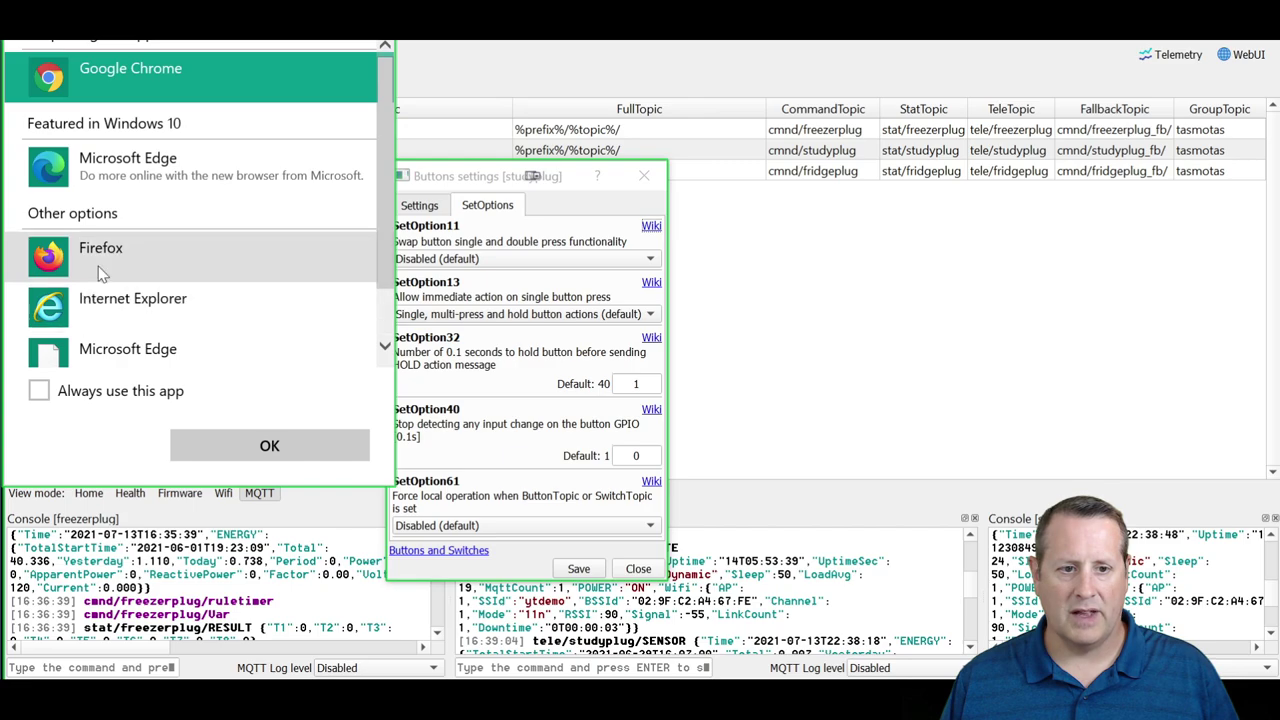
click(244, 435)
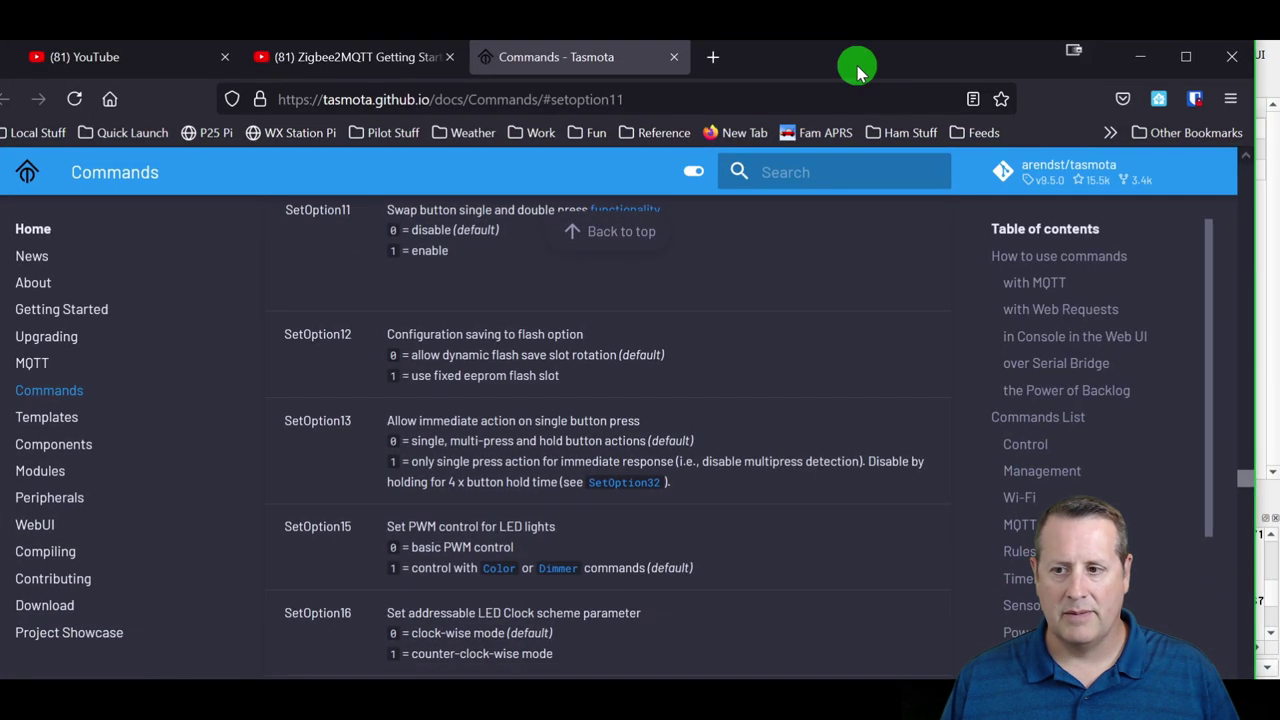
scroll(720, 495, down, 2)
scroll(323, 434, up, 5)
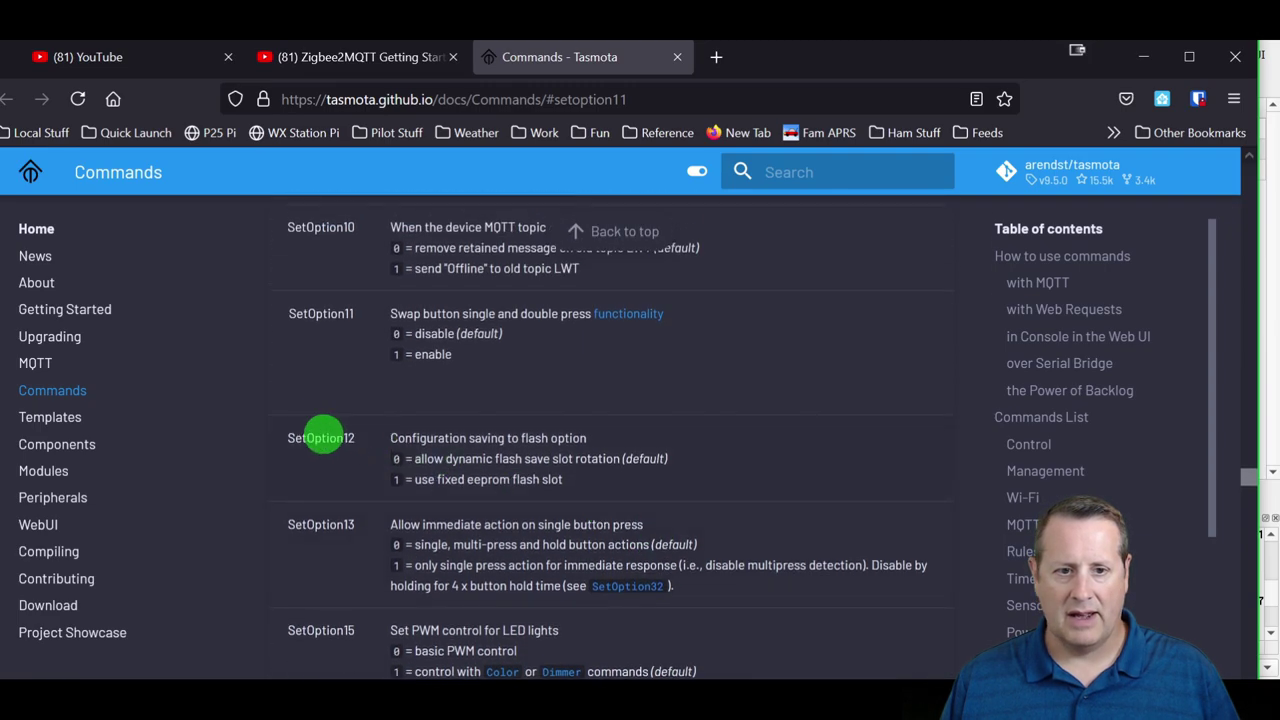
scroll(346, 400, up, 3)
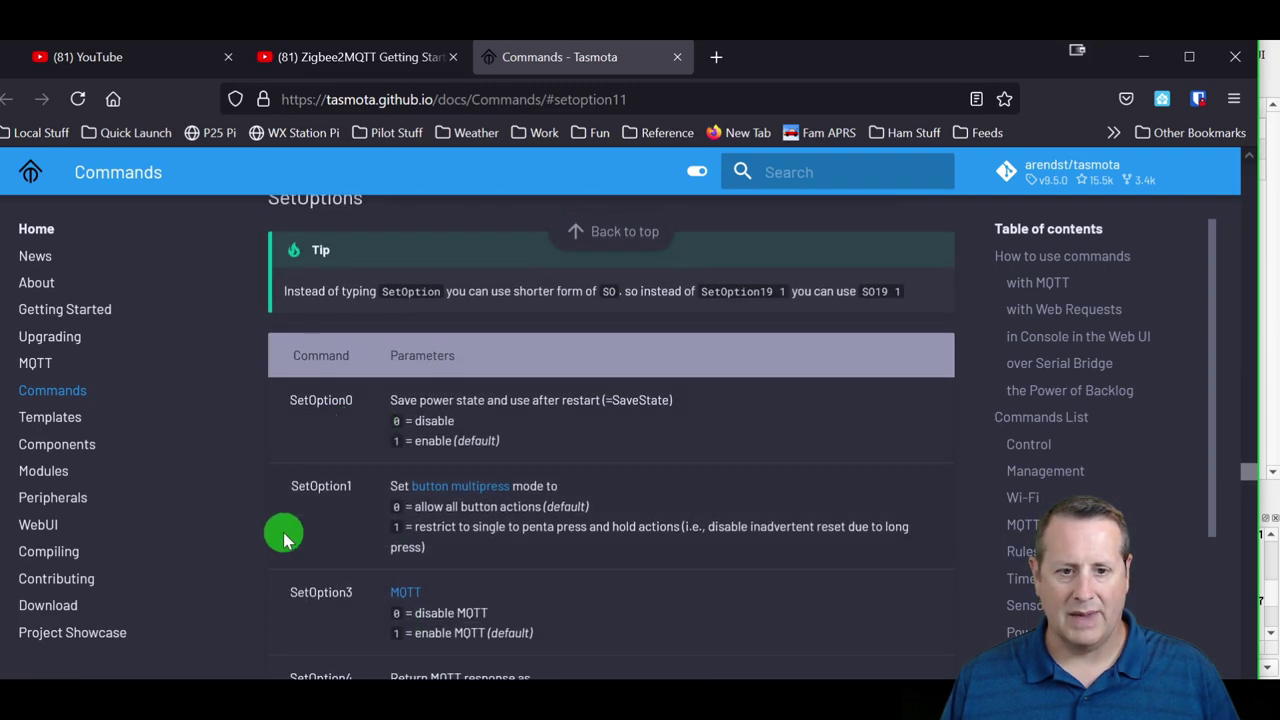
scroll(283, 531, up, 1)
scroll(293, 531, down, 12)
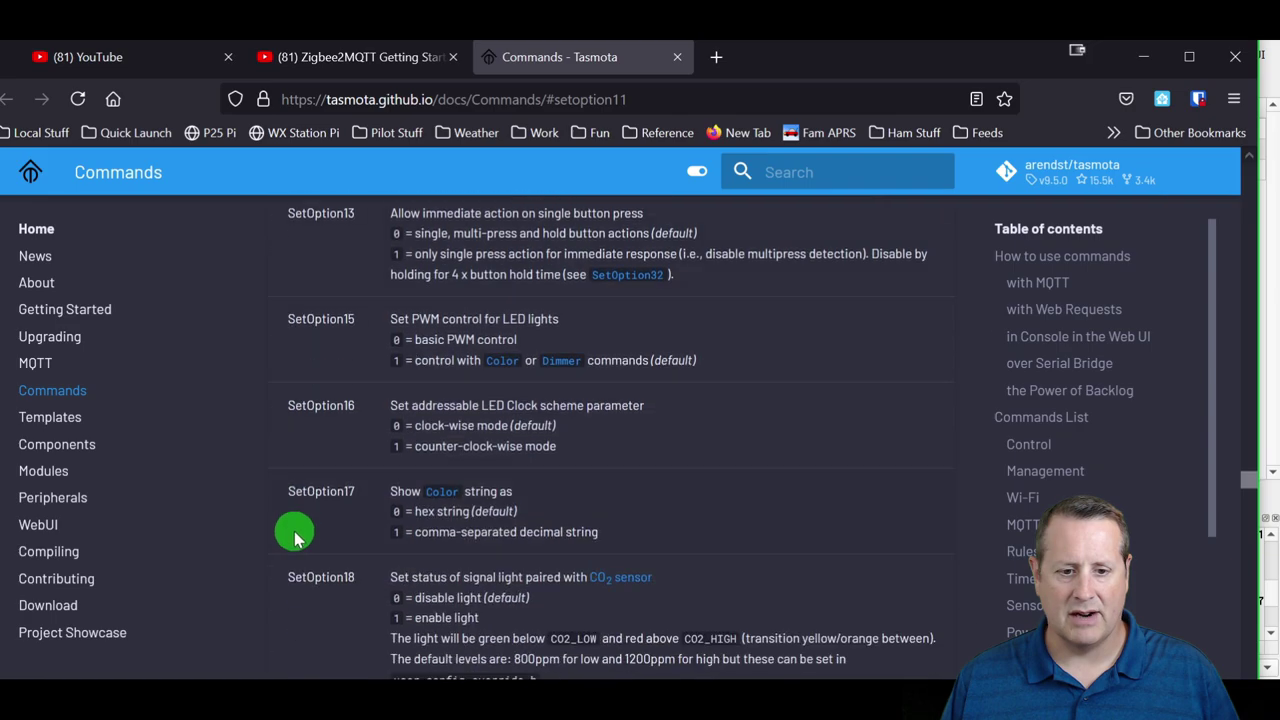
scroll(296, 540, down, 4)
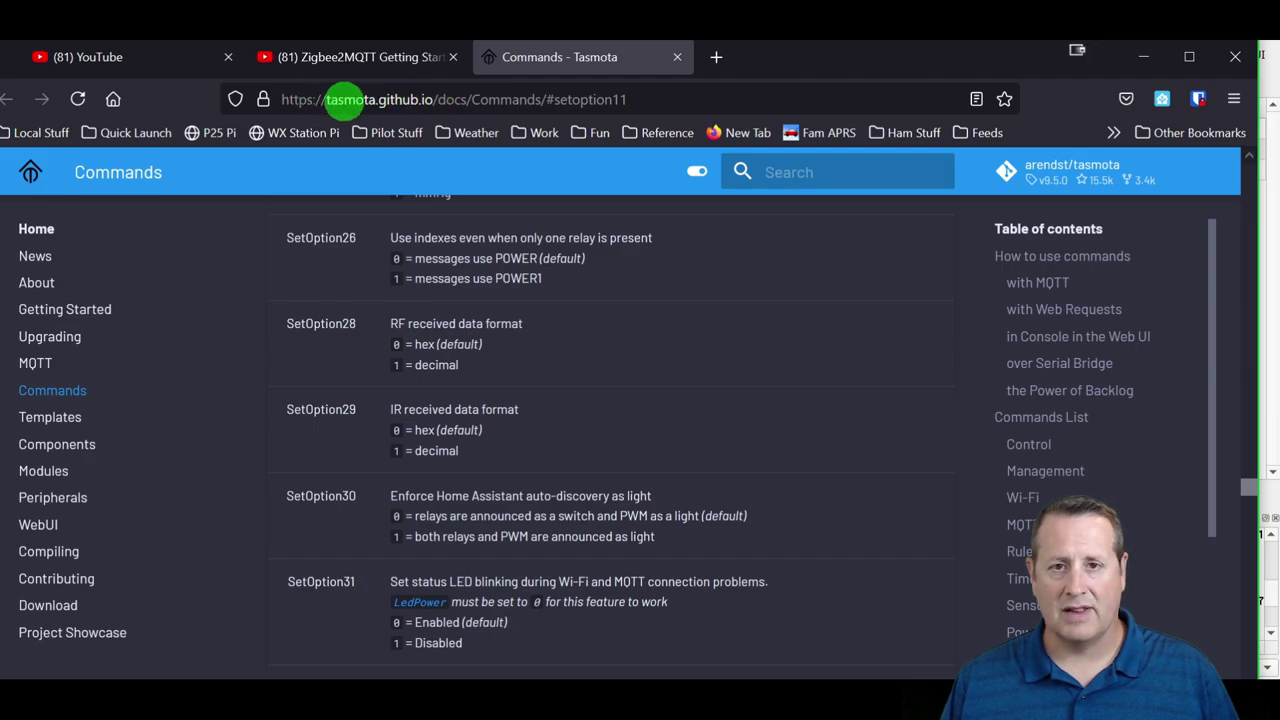
scroll(400, 451, down, 6)
scroll(390, 465, down, 6)
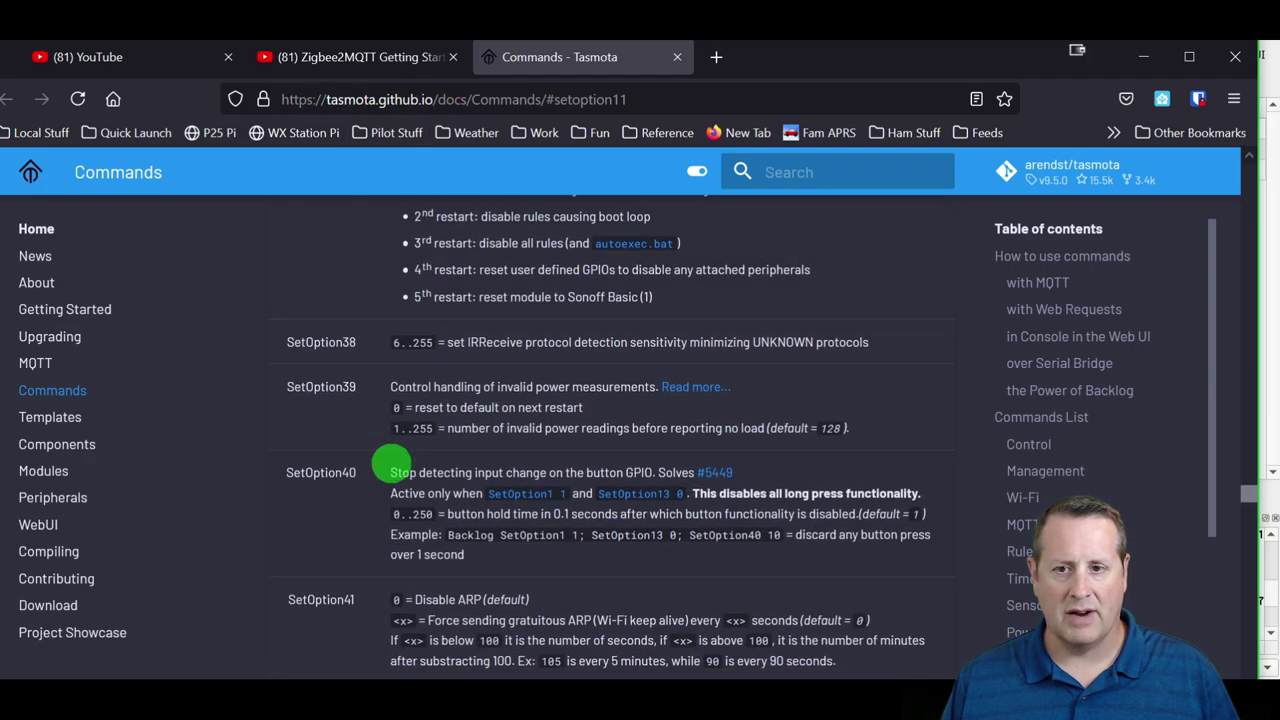
click(1143, 57)
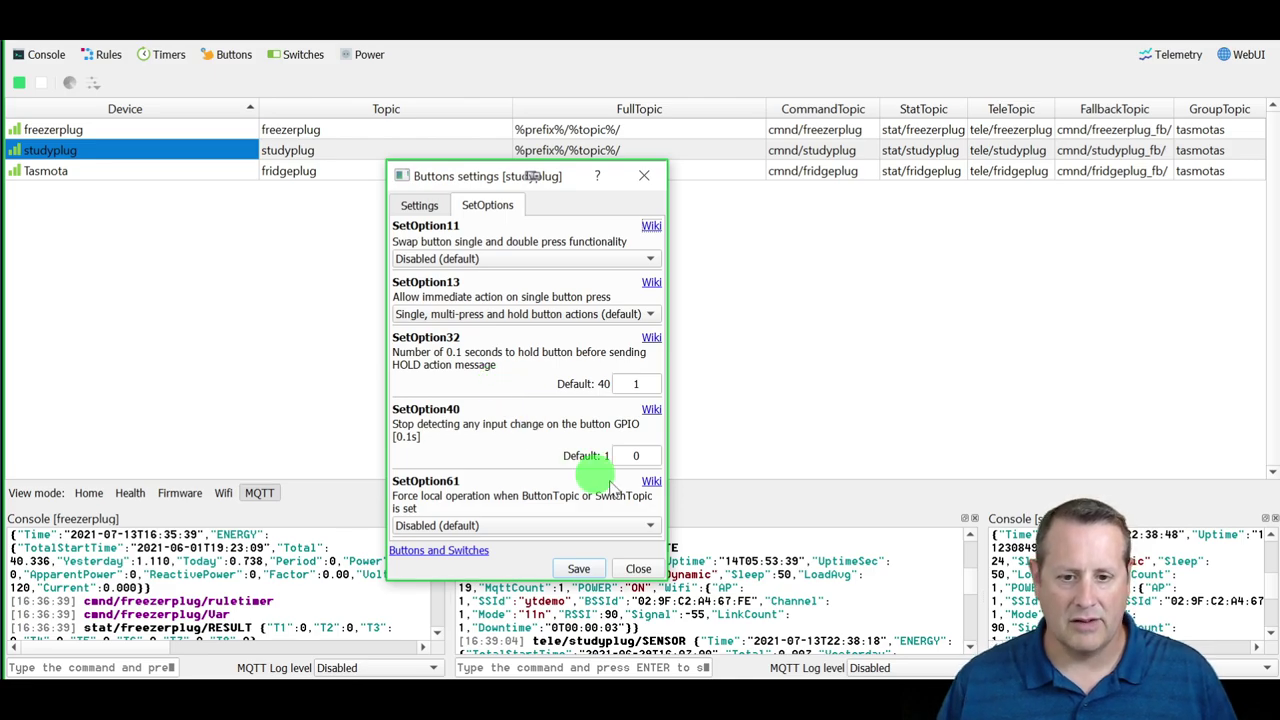
Close the buttons settings and open the switches settings for studyplug to examine the debounce, retain and mode options.
click(638, 568)
click(305, 54)
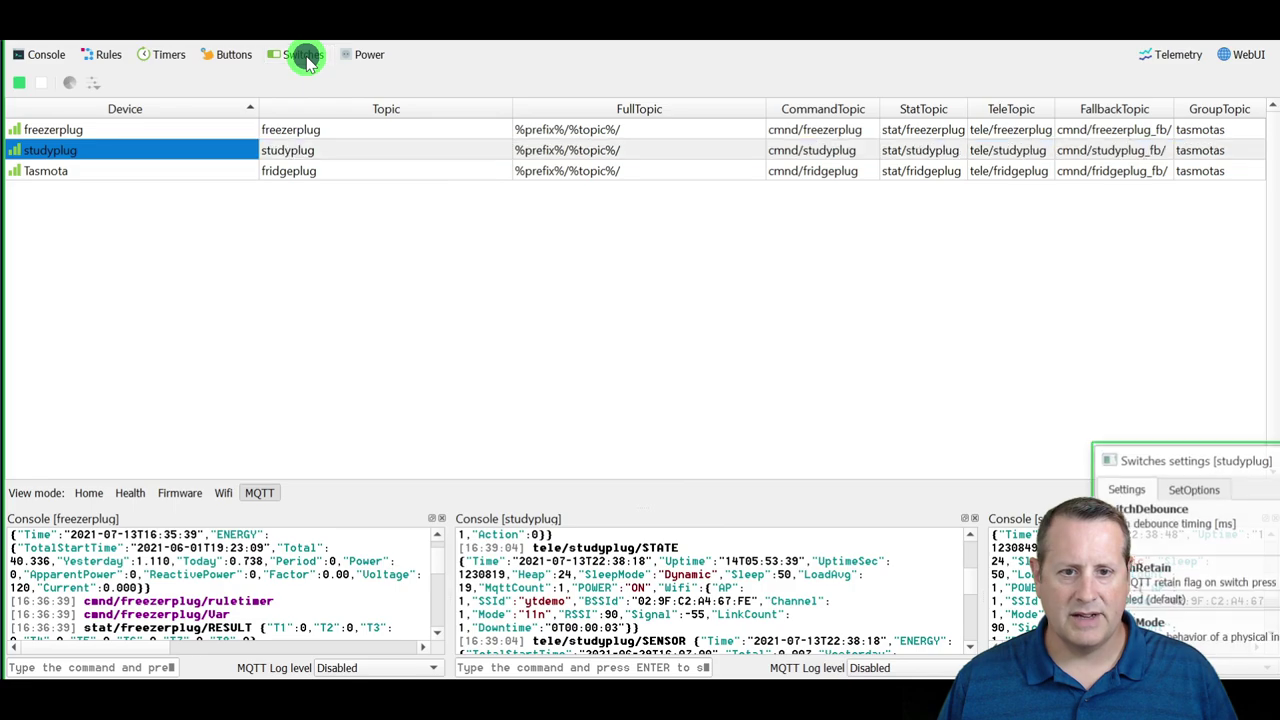
drag(1245, 457, 631, 166)
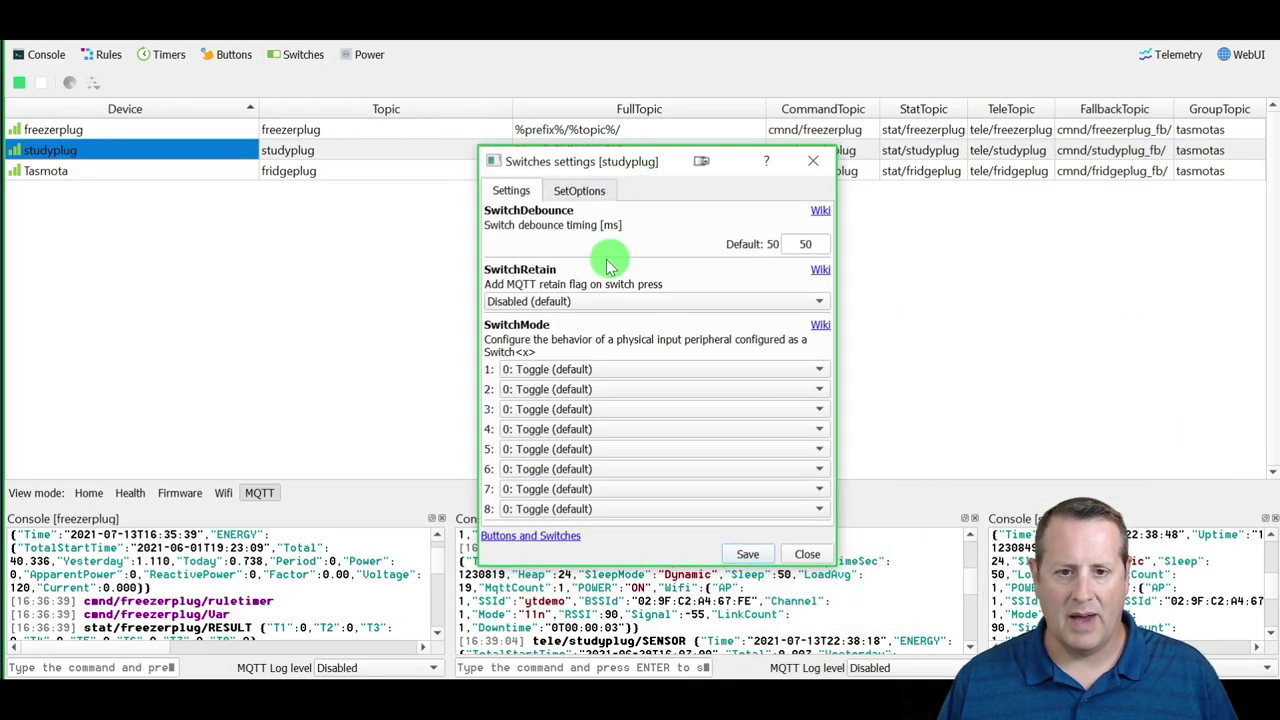
scroll(658, 440, down, 1)
scroll(658, 440, up, 1)
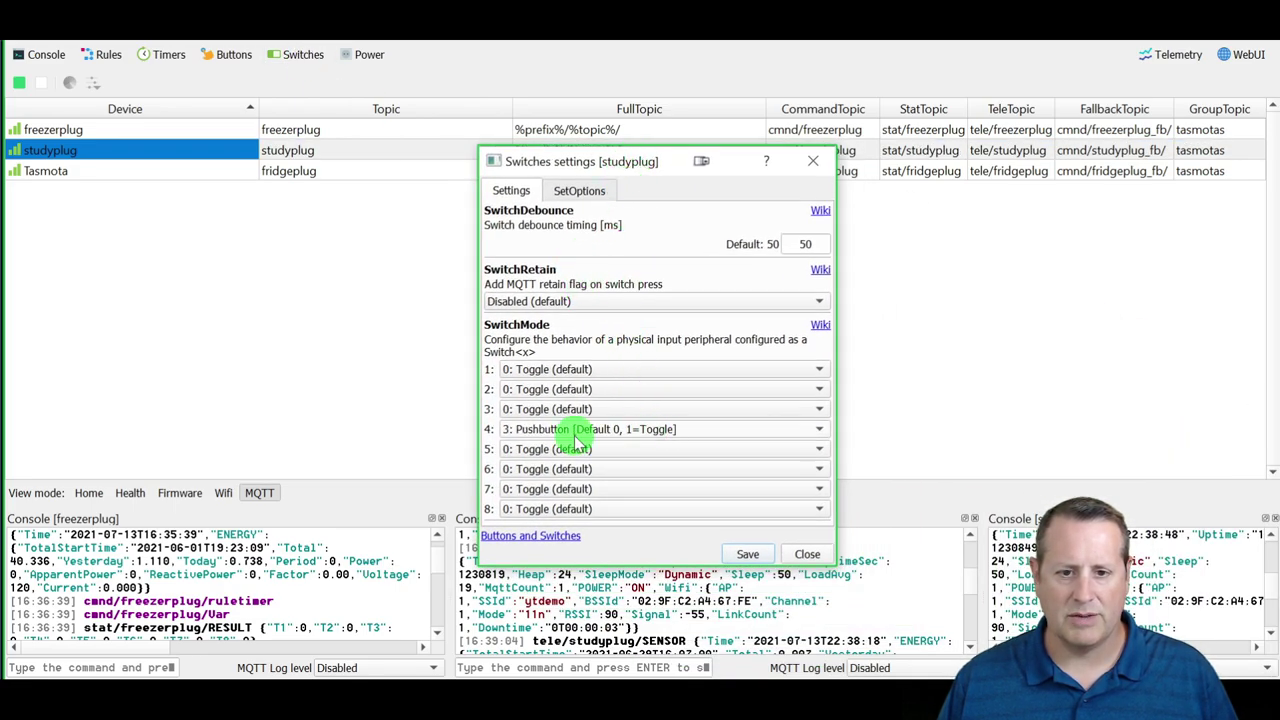
Examine the SetOption32 hold time in the switches settings for studyplug, and close the settings.
click(585, 192)
click(508, 190)
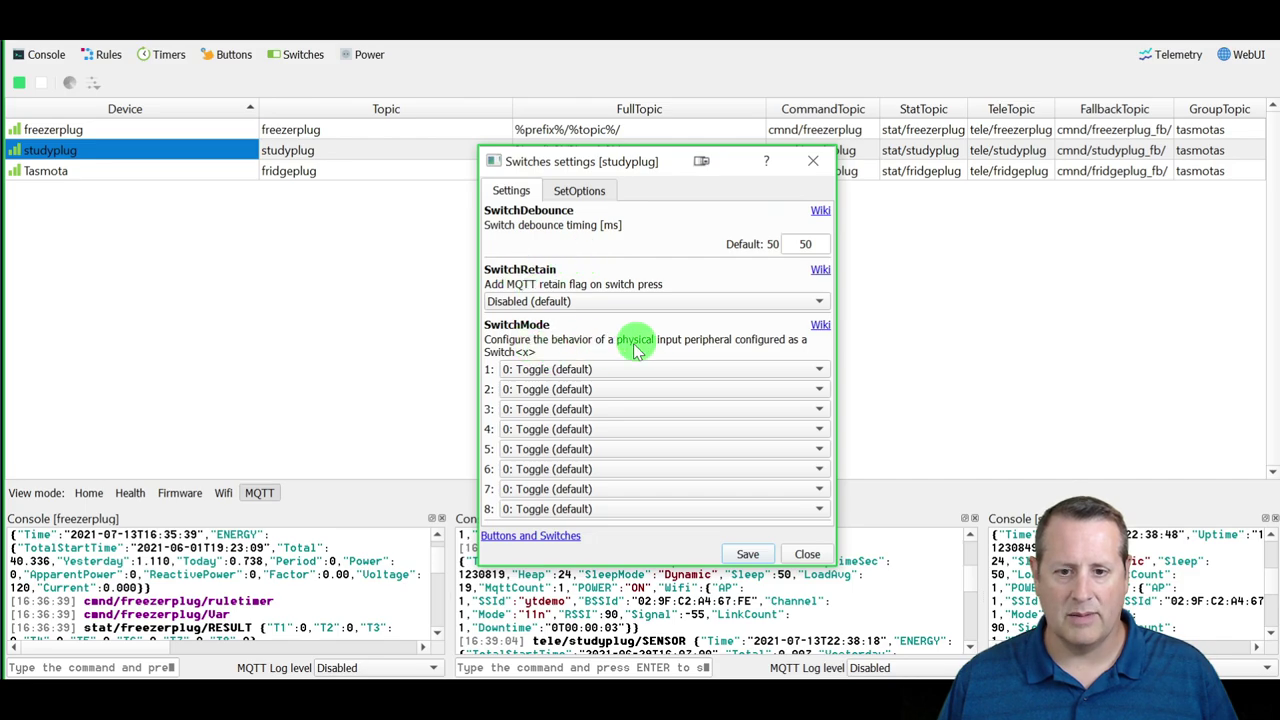
click(590, 191)
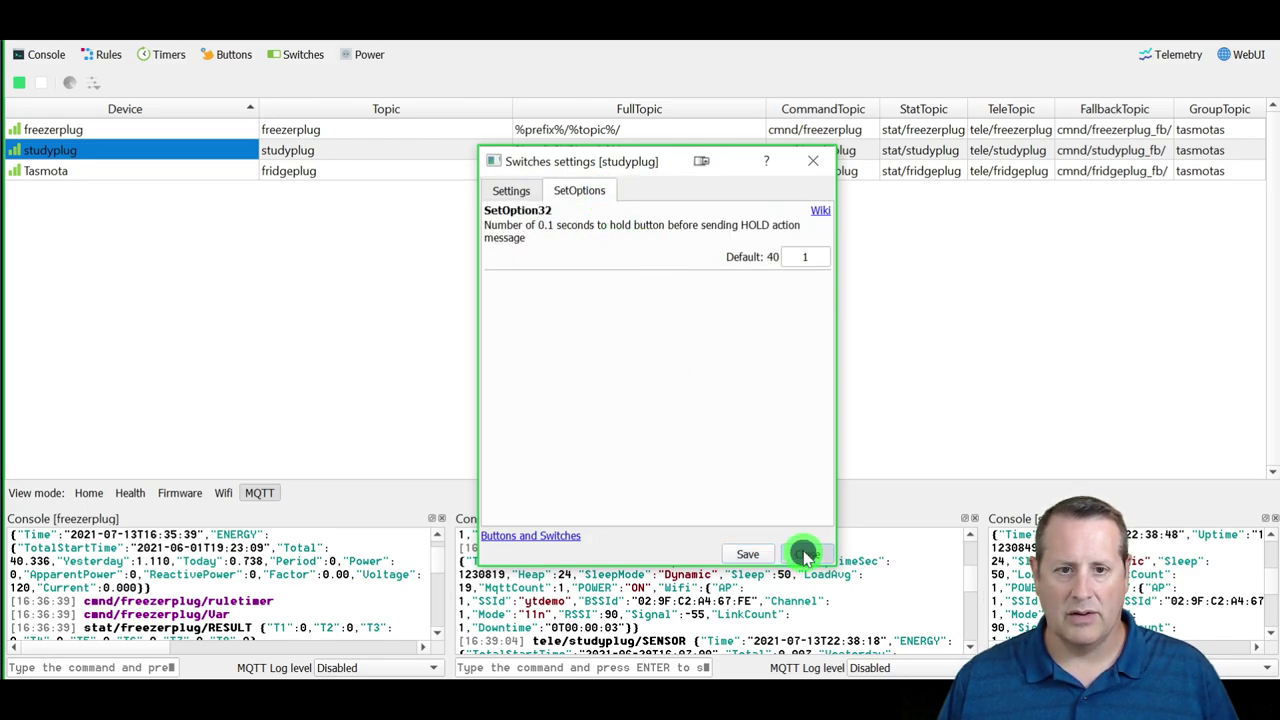
click(807, 554)
Open the power settings for studyplug, review the relay settings and SetOptions, and close them.
click(342, 54)
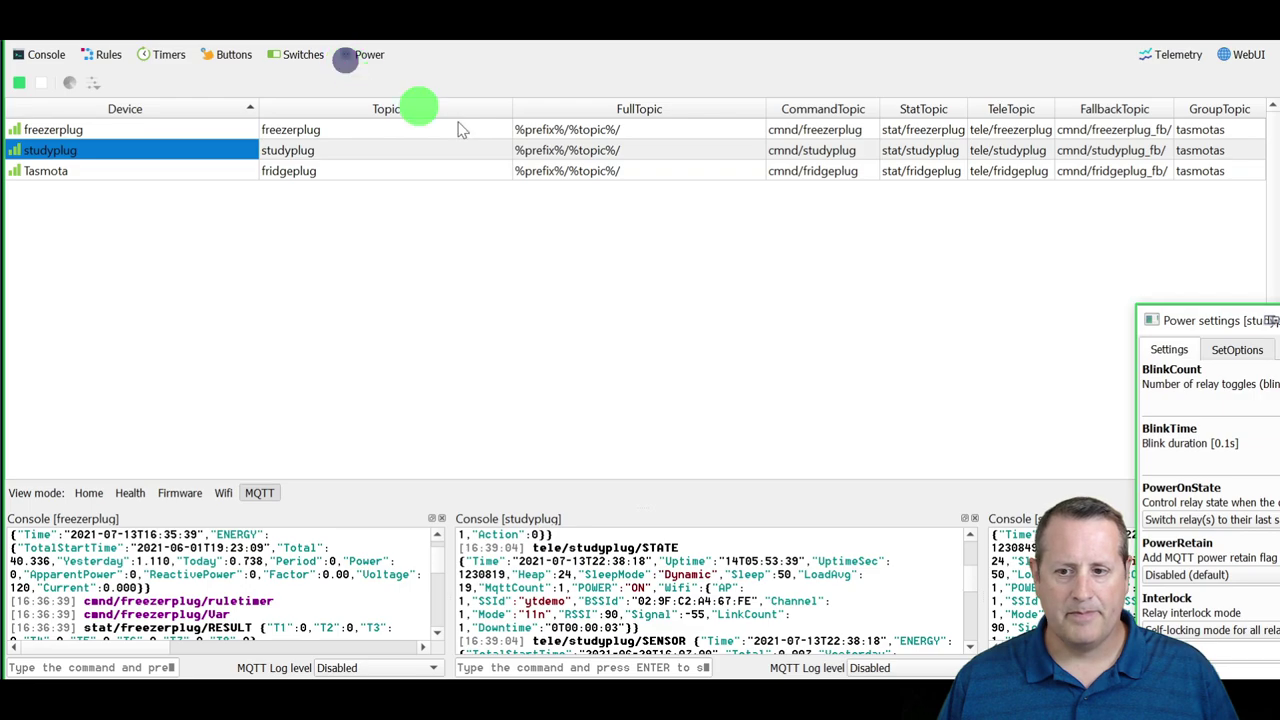
drag(1200, 318, 454, 83)
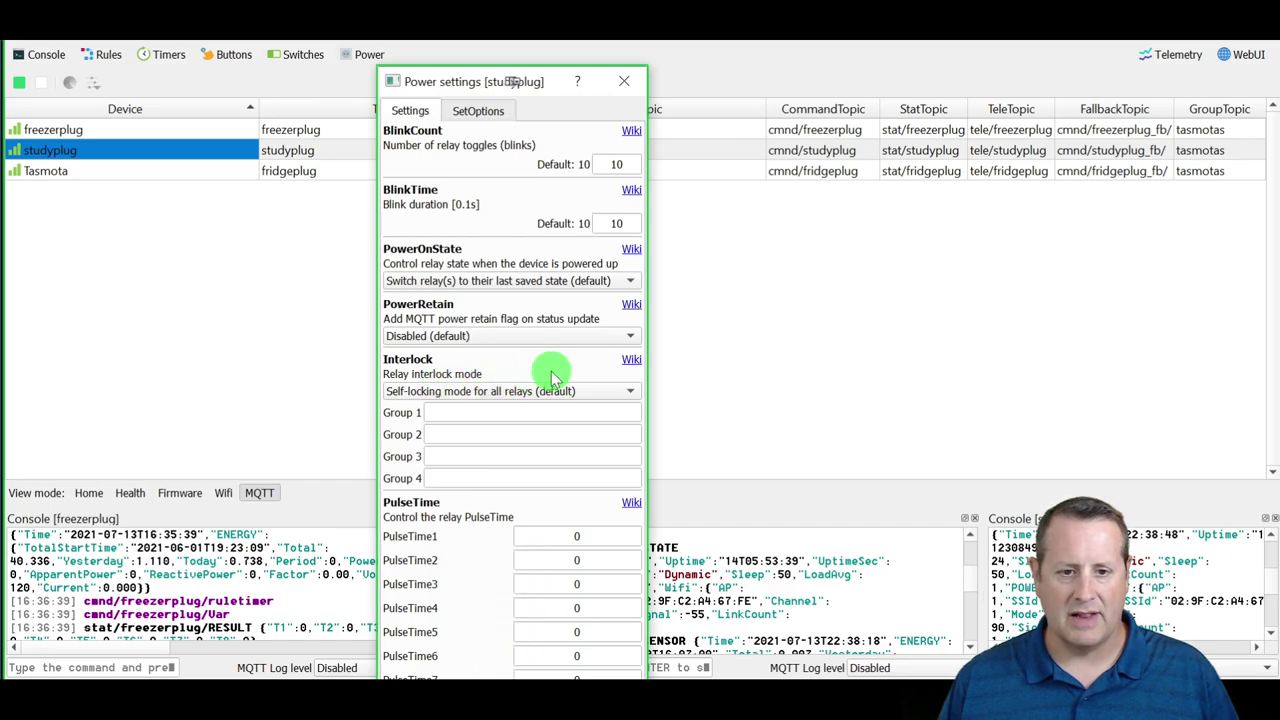
click(488, 111)
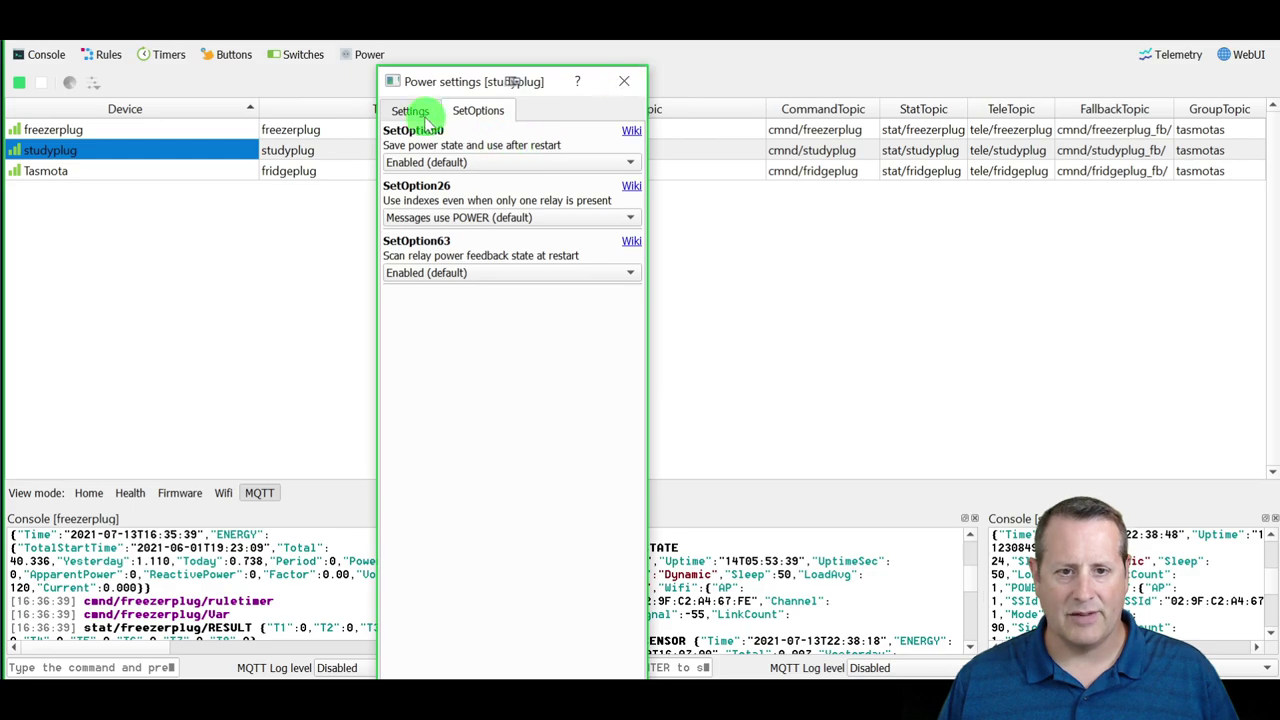
click(624, 81)
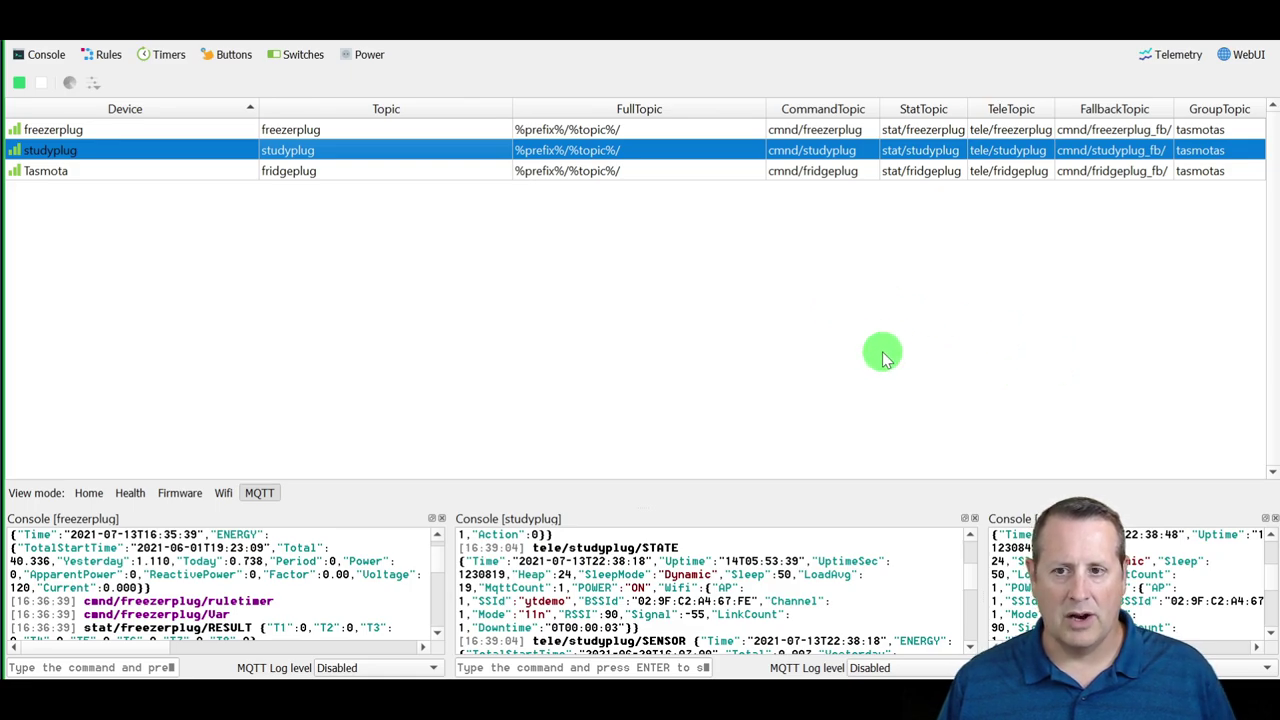
Show the telemetry for freezerplug and widen its pane until the energy values are fully readable.
scroll(768, 576, down, 2)
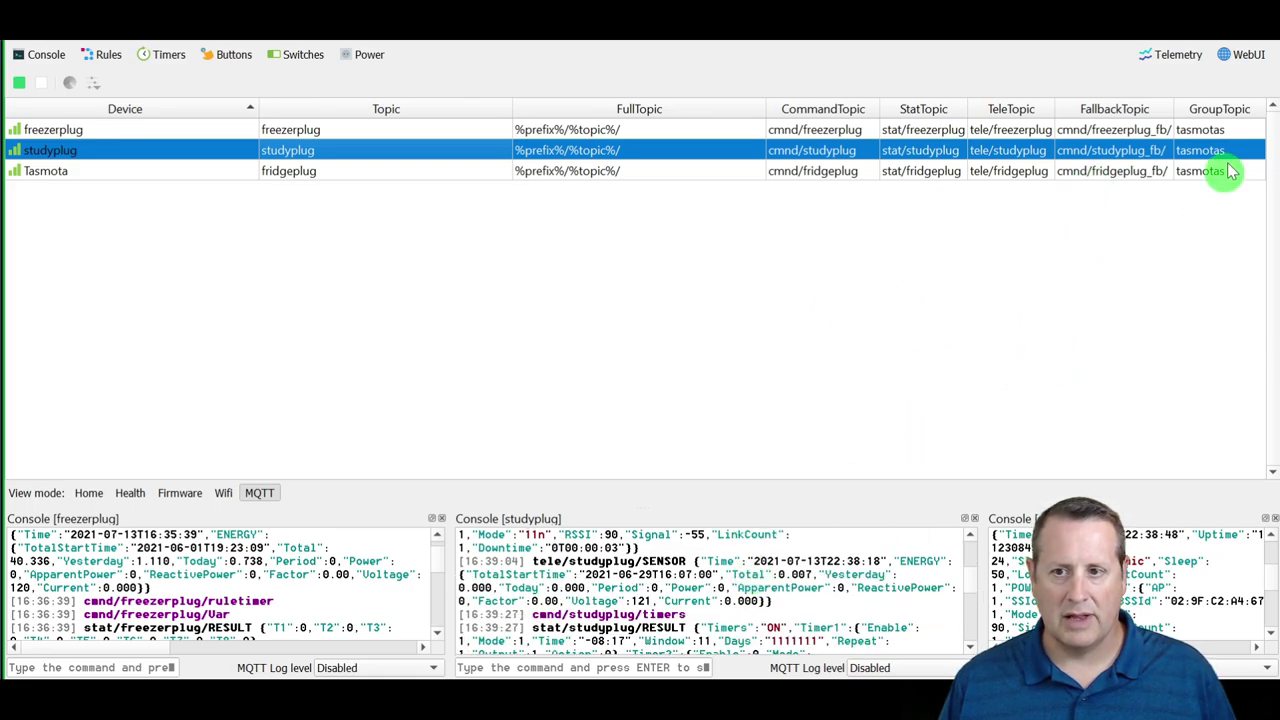
click(178, 130)
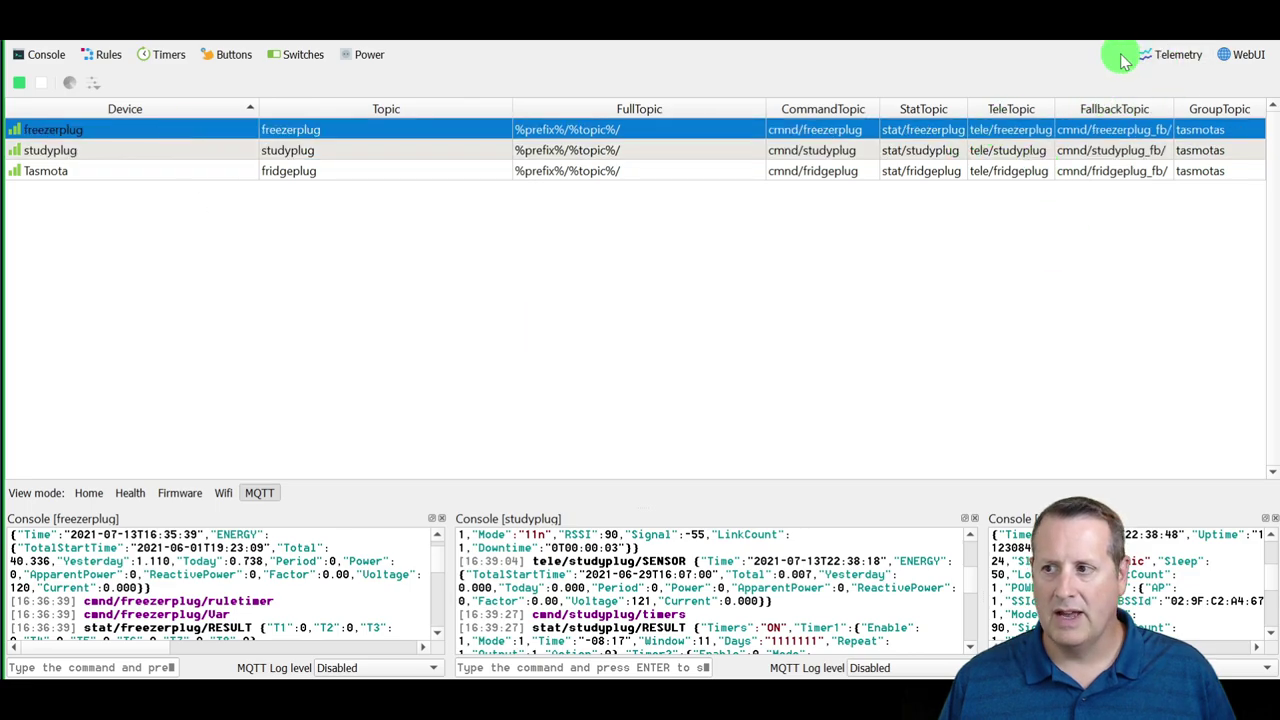
click(1158, 64)
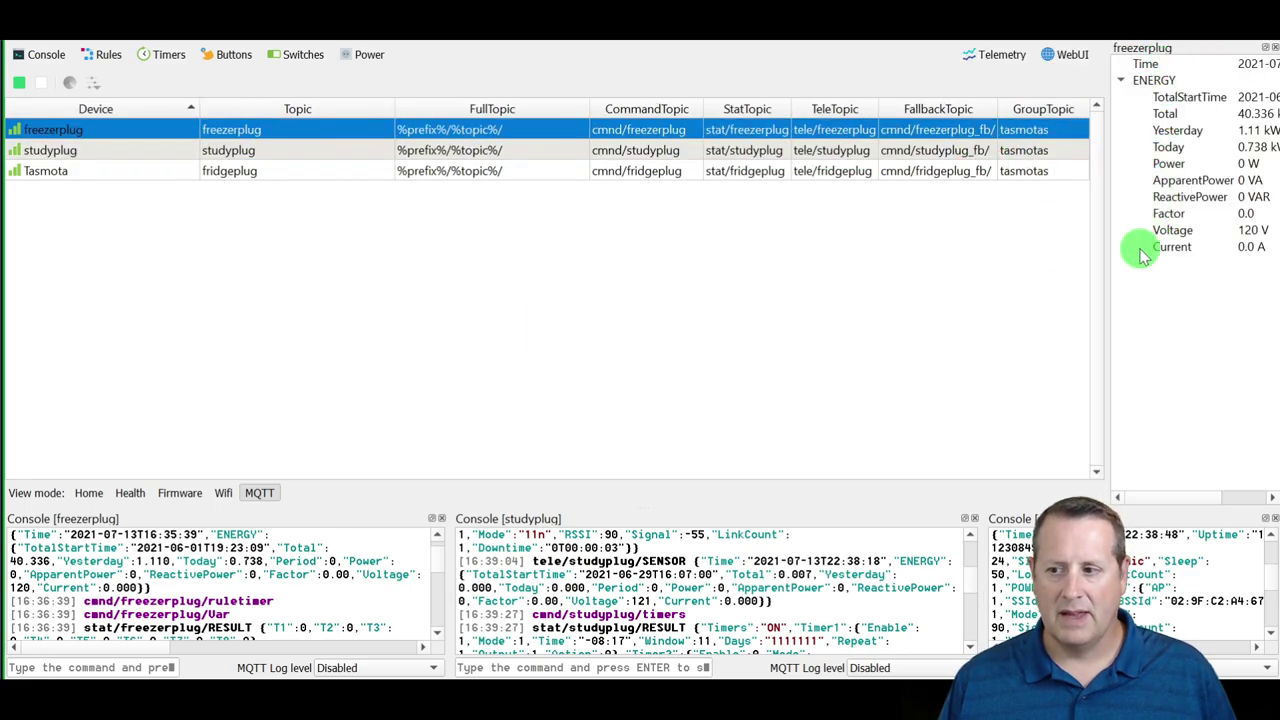
drag(1106, 258, 955, 252)
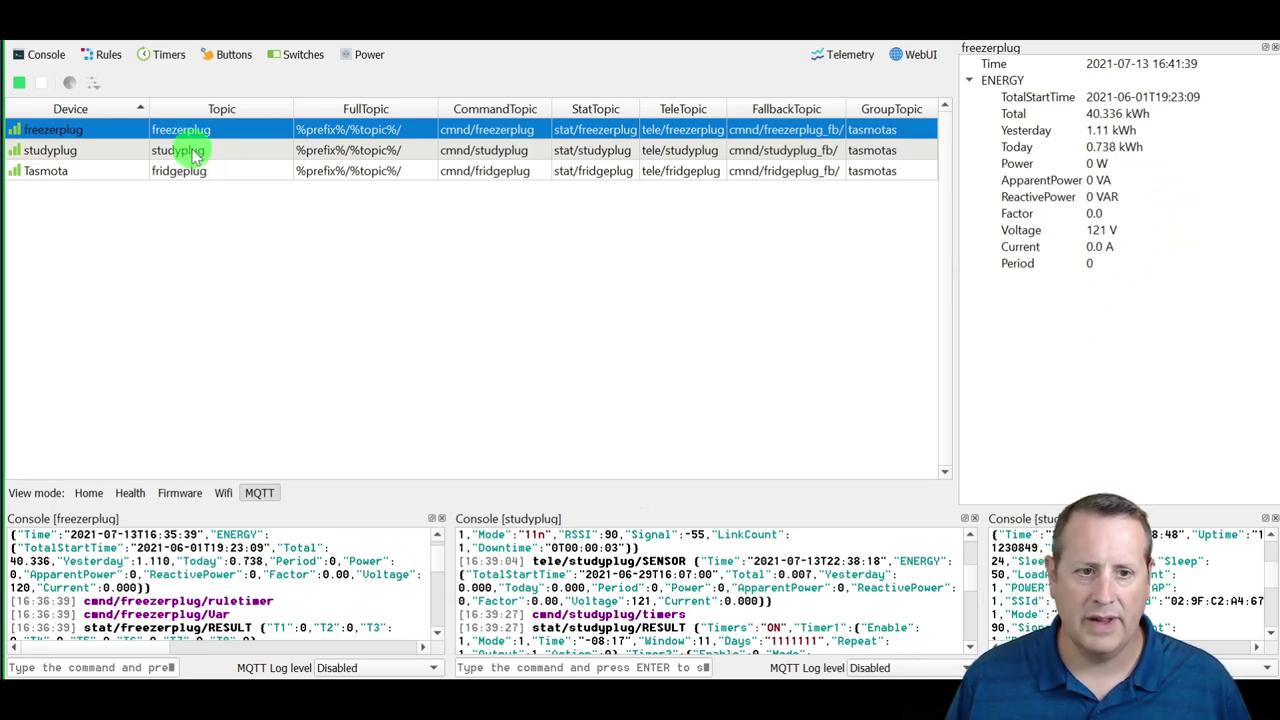
Show the telemetry for studyplug as well and enlarge its pane to read the energy values.
click(107, 150)
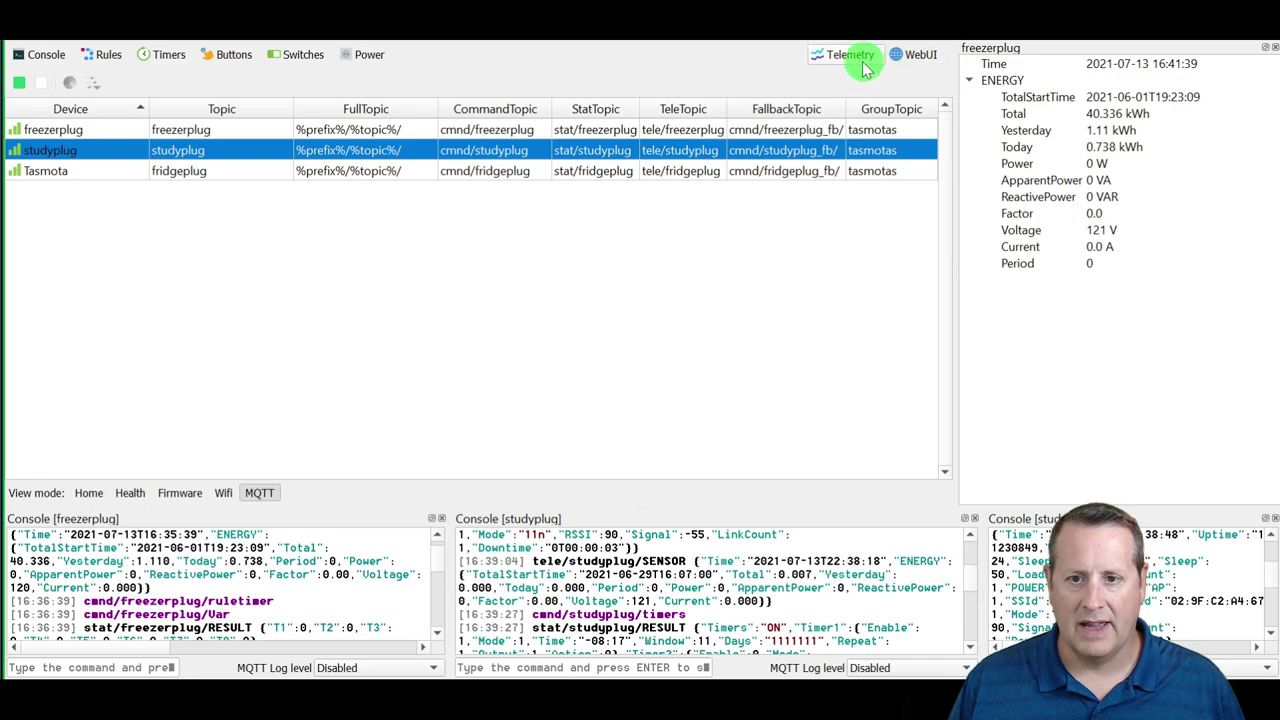
click(855, 58)
drag(1183, 393, 1183, 271)
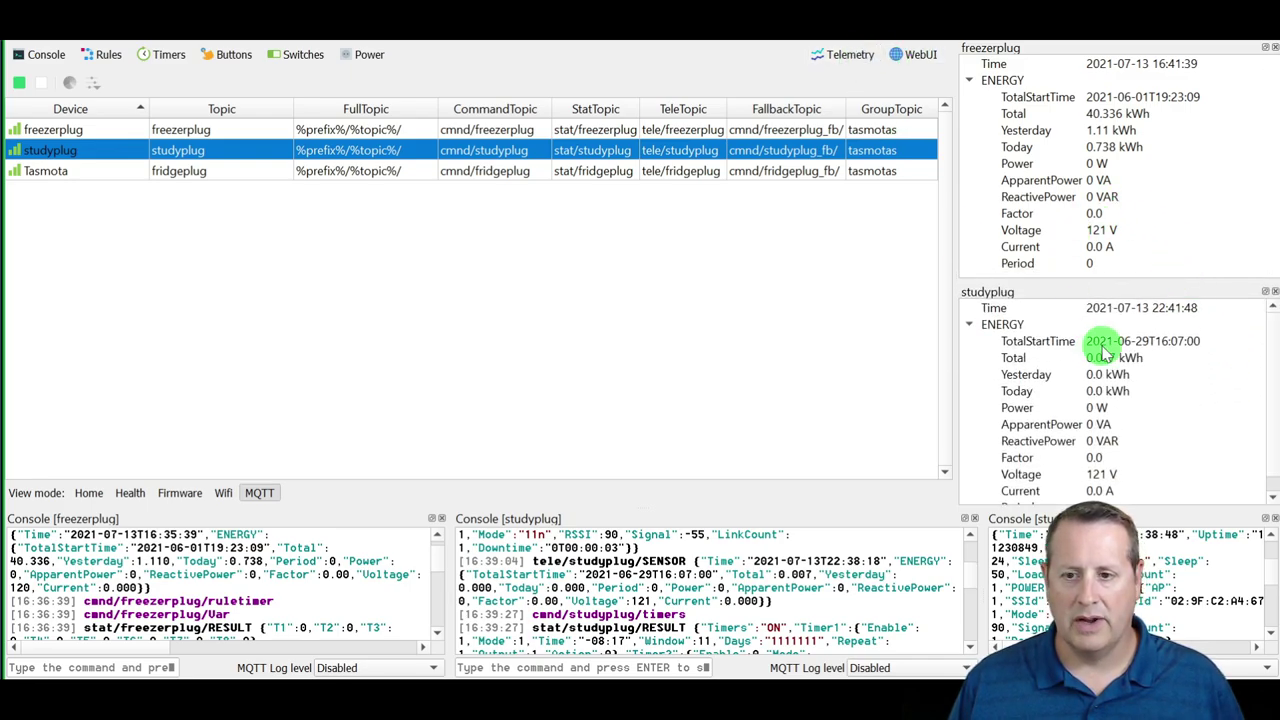
scroll(1100, 350, down, 1)
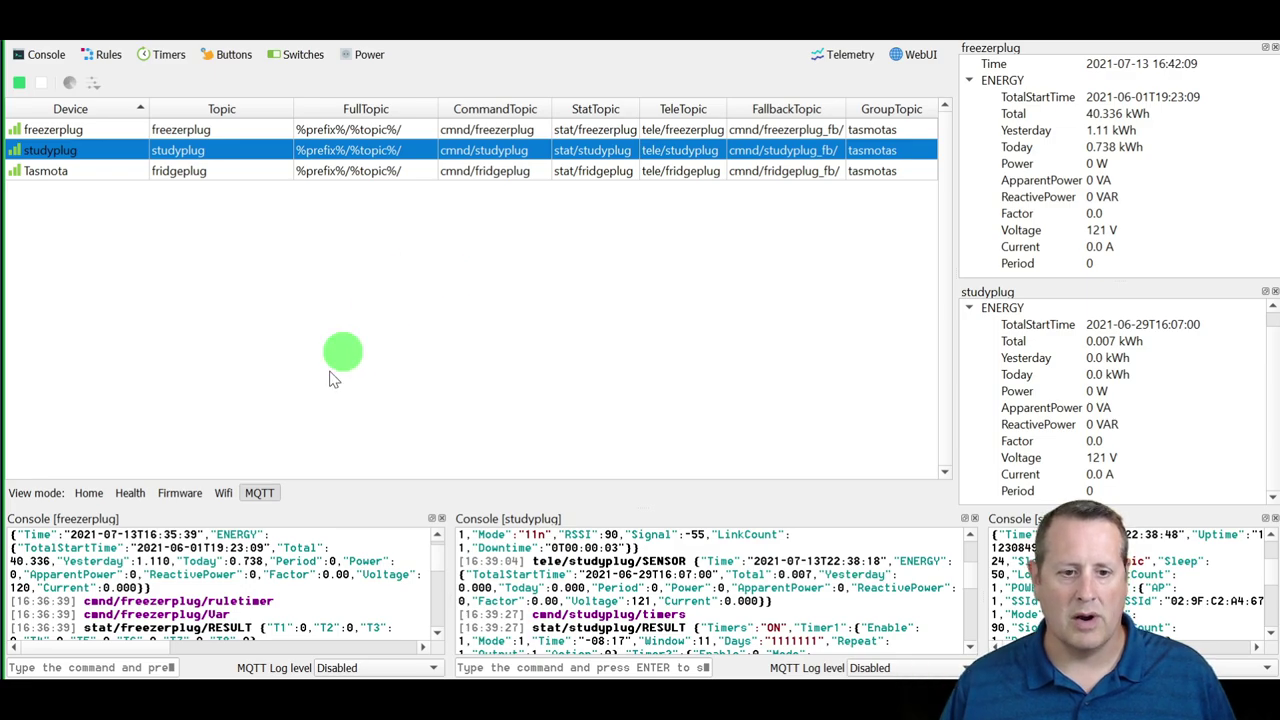
Review the devices' firmware details, and return the device list to the Home view.
click(190, 492)
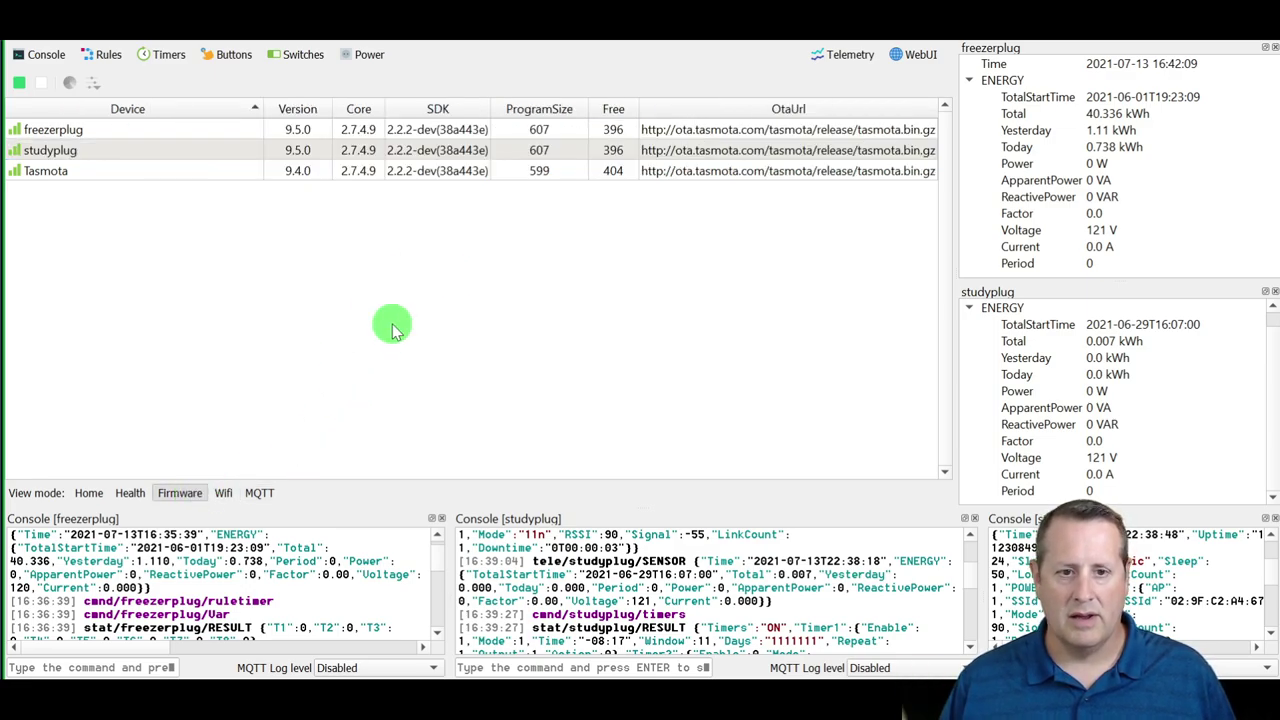
click(89, 492)
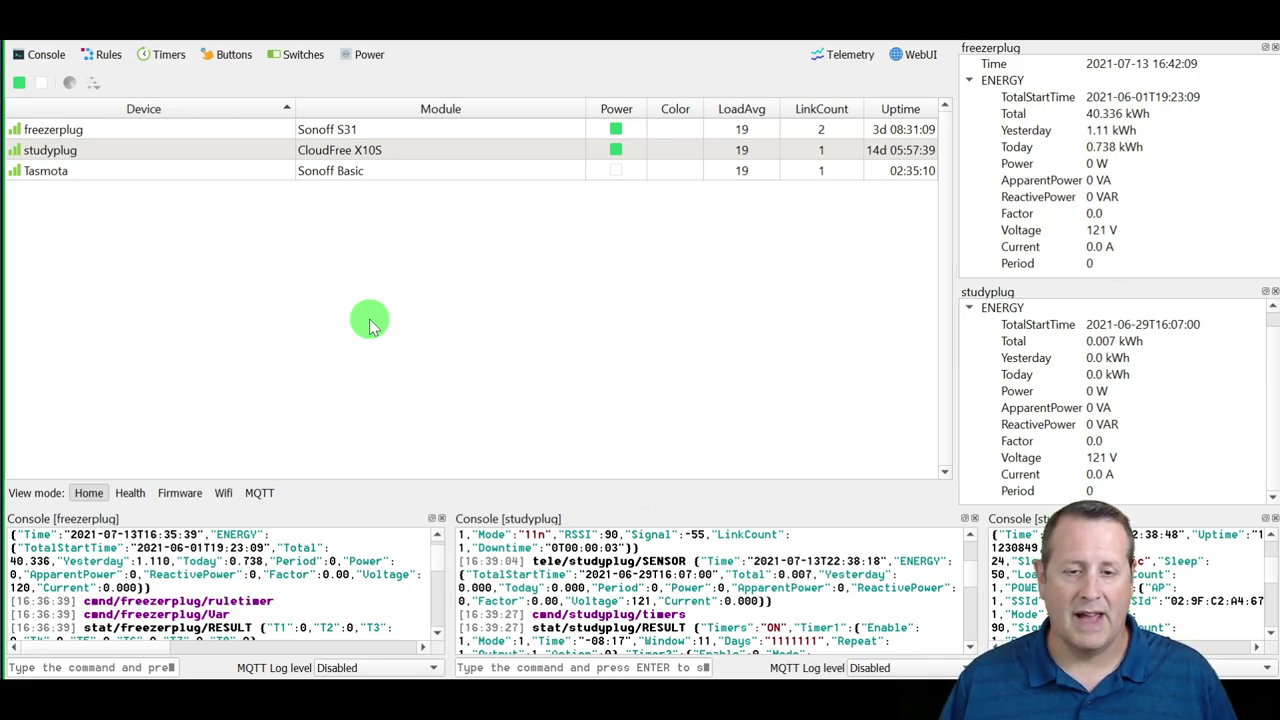
Try adding the pattern %prefix%/%topic%/ to the autodiscovery patterns, and cancel the changes.
click(52, 44)
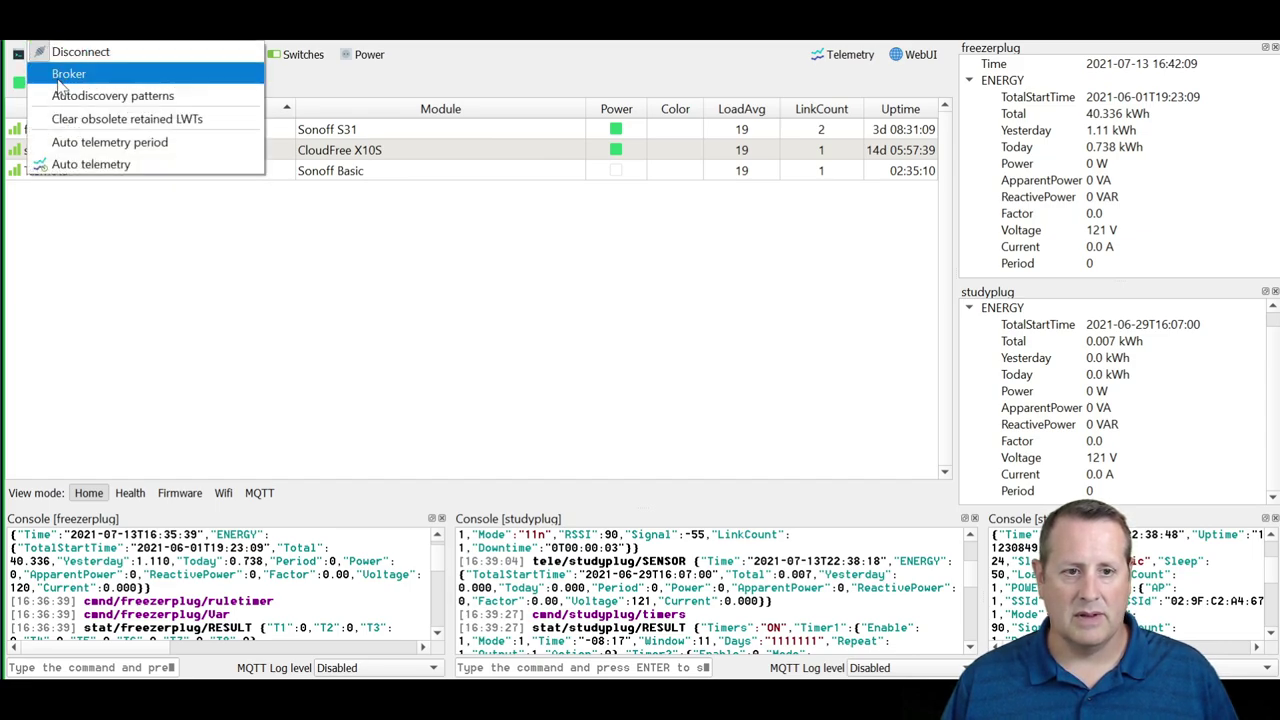
click(113, 97)
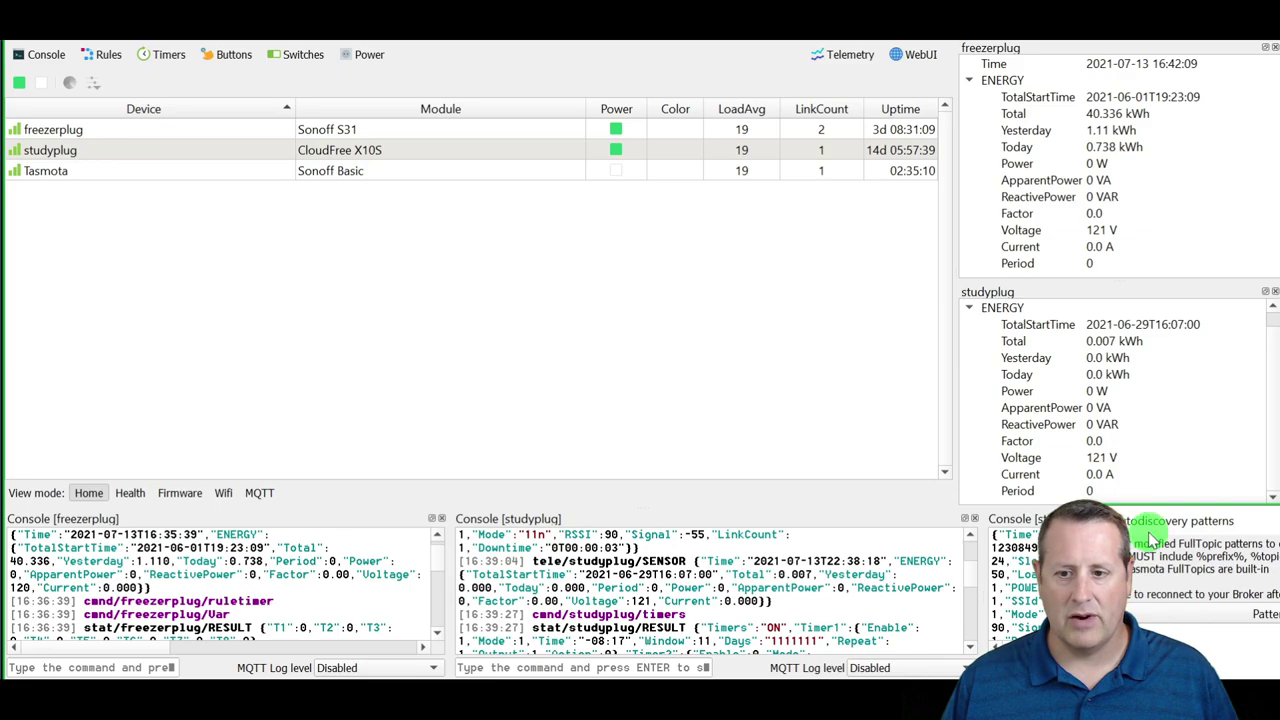
drag(530, 278, 378, 194)
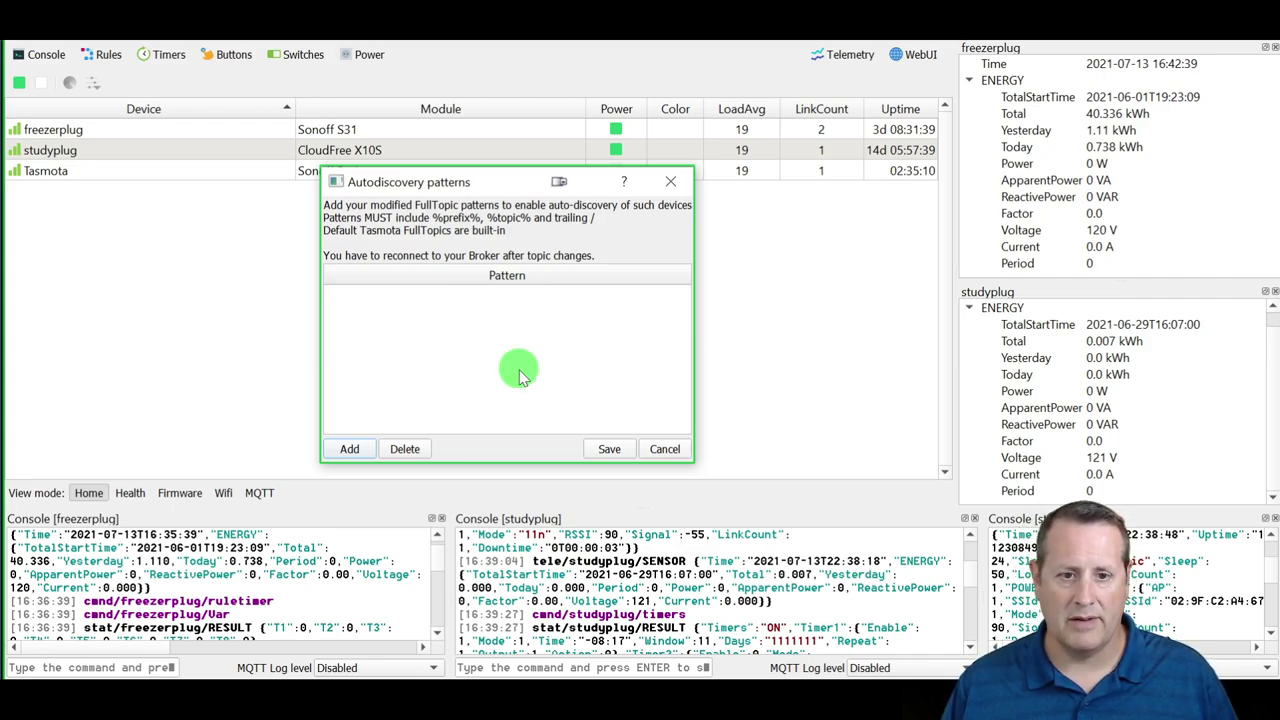
click(352, 450)
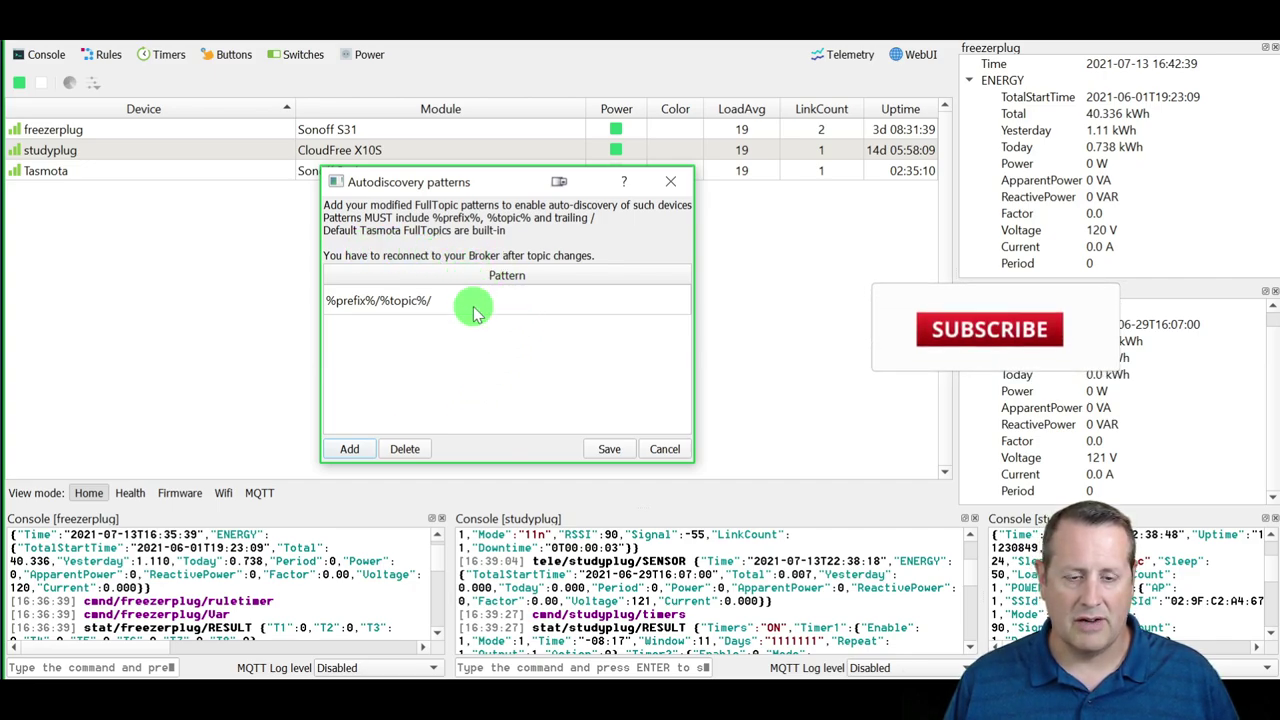
click(666, 452)
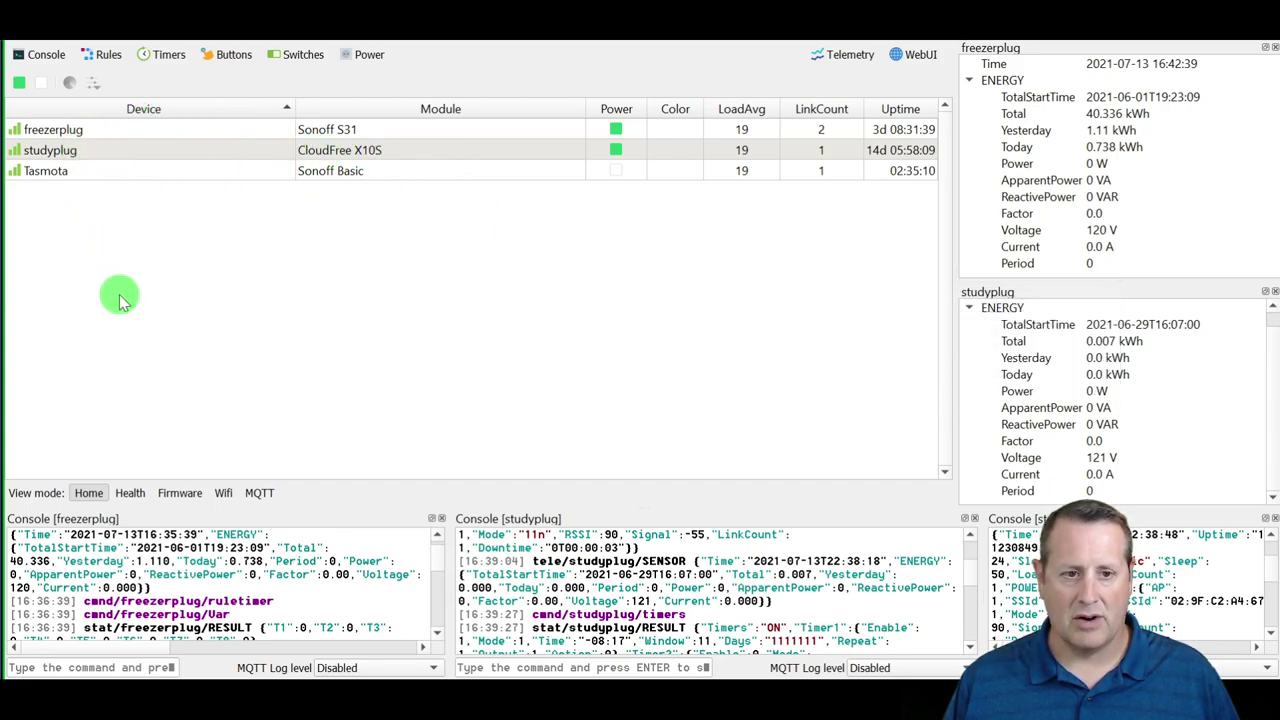
Check the all-off control for studyplug and the MQTT log level setting of the freezerplug console, leaving both unused.
click(37, 86)
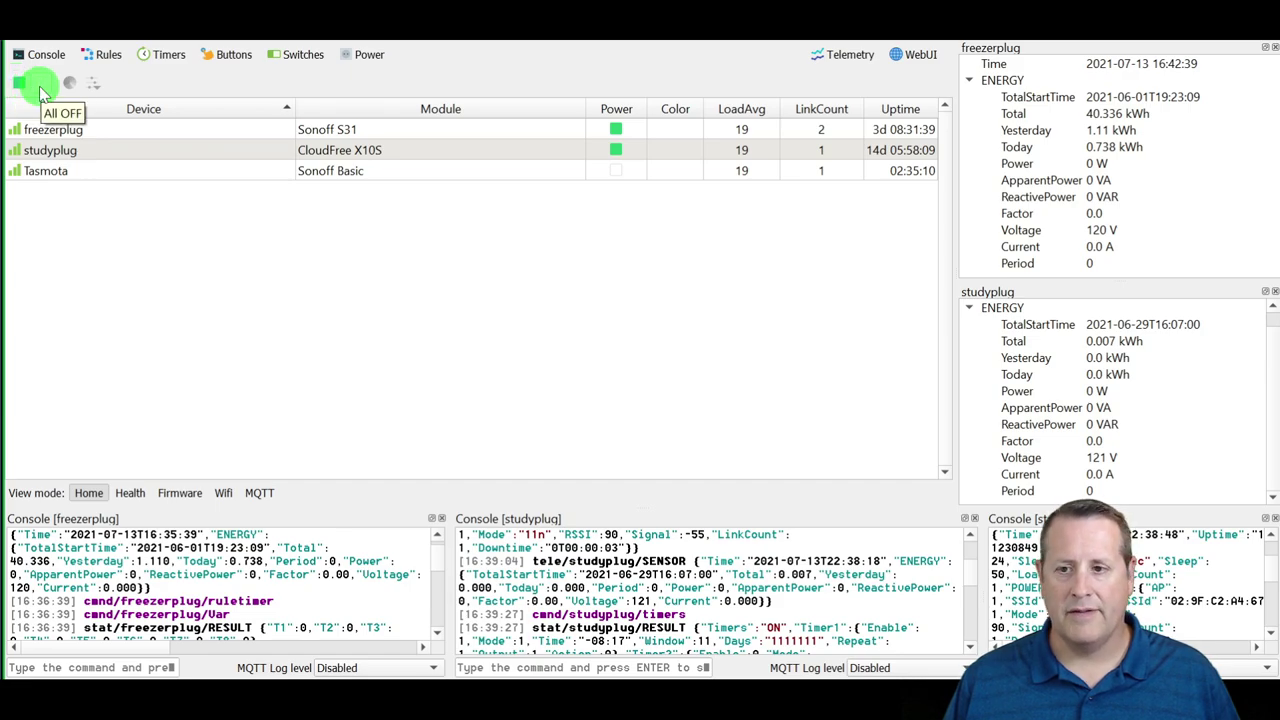
click(383, 366)
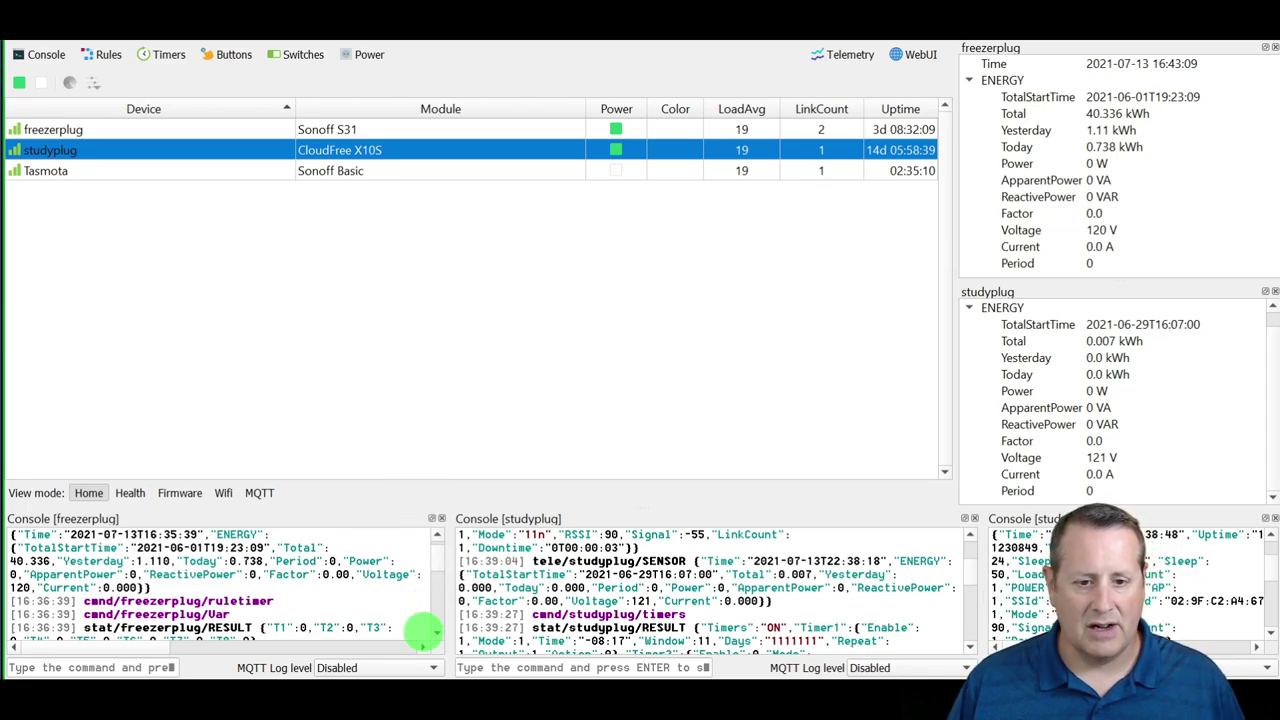
click(430, 668)
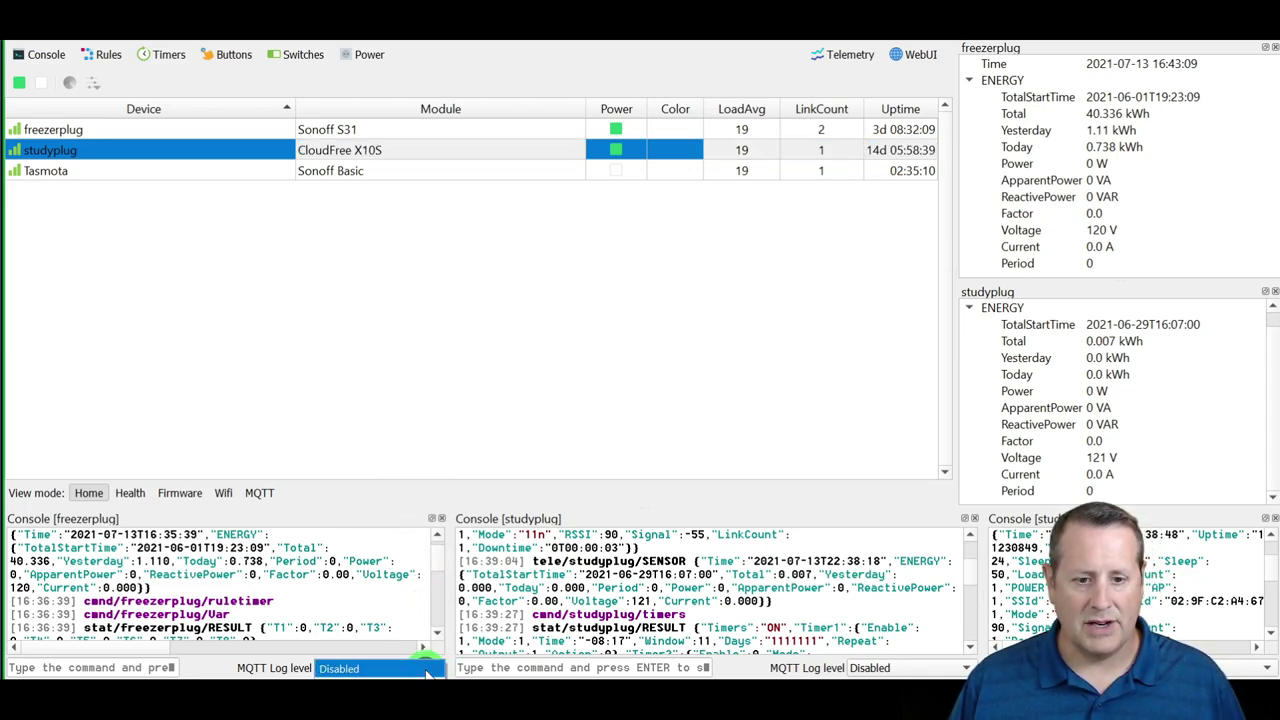
click(406, 383)
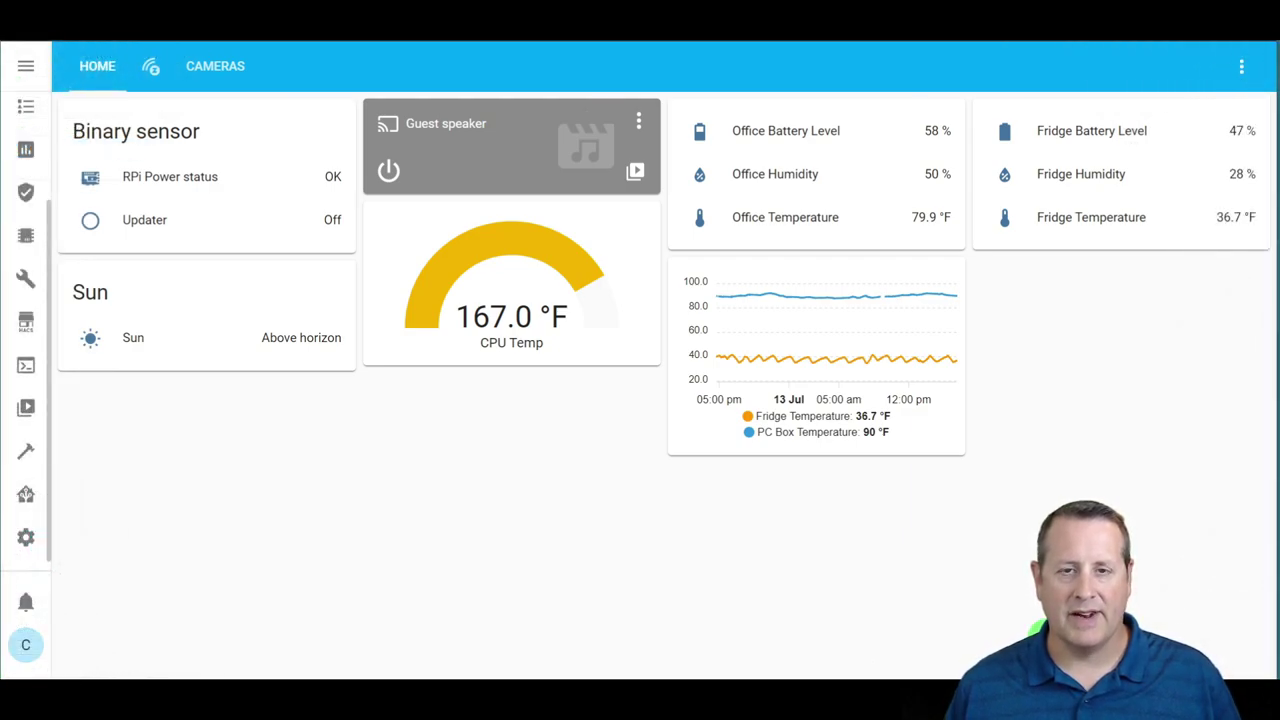
In Home Assistant, open the Supervisor's Add-on Store and search for "tas".
click(28, 494)
click(590, 70)
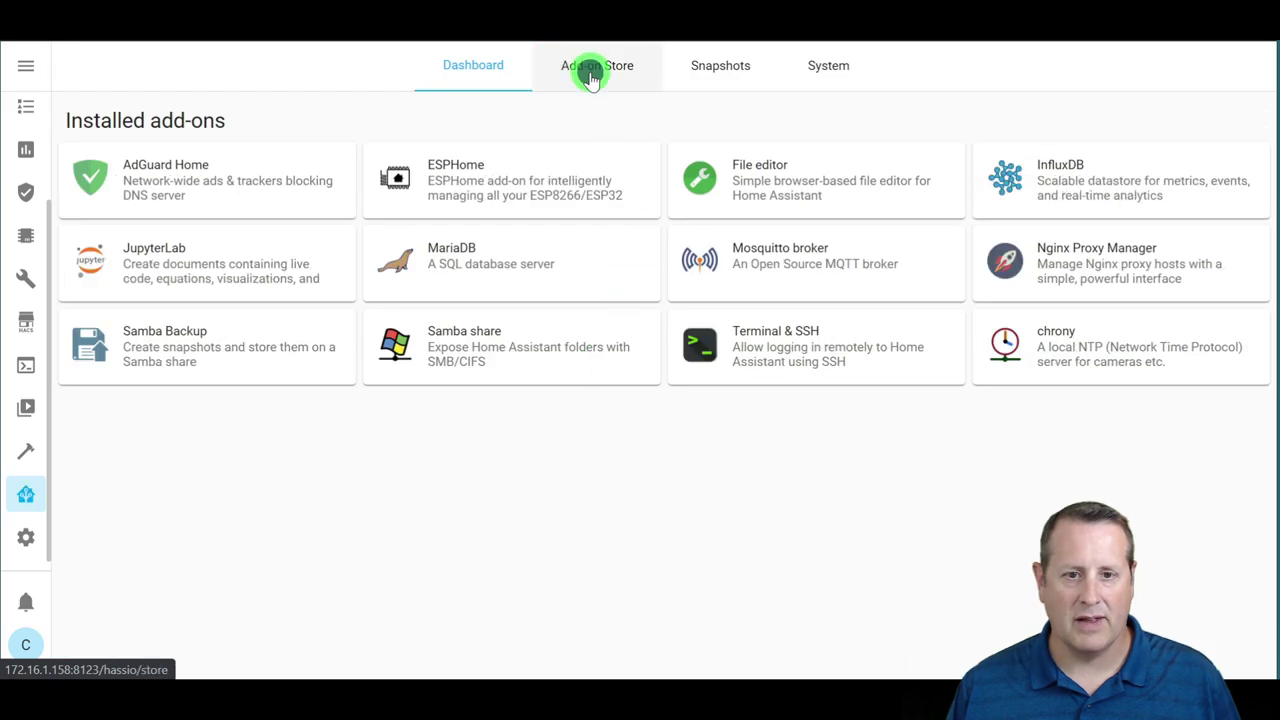
click(290, 116)
text(tas)
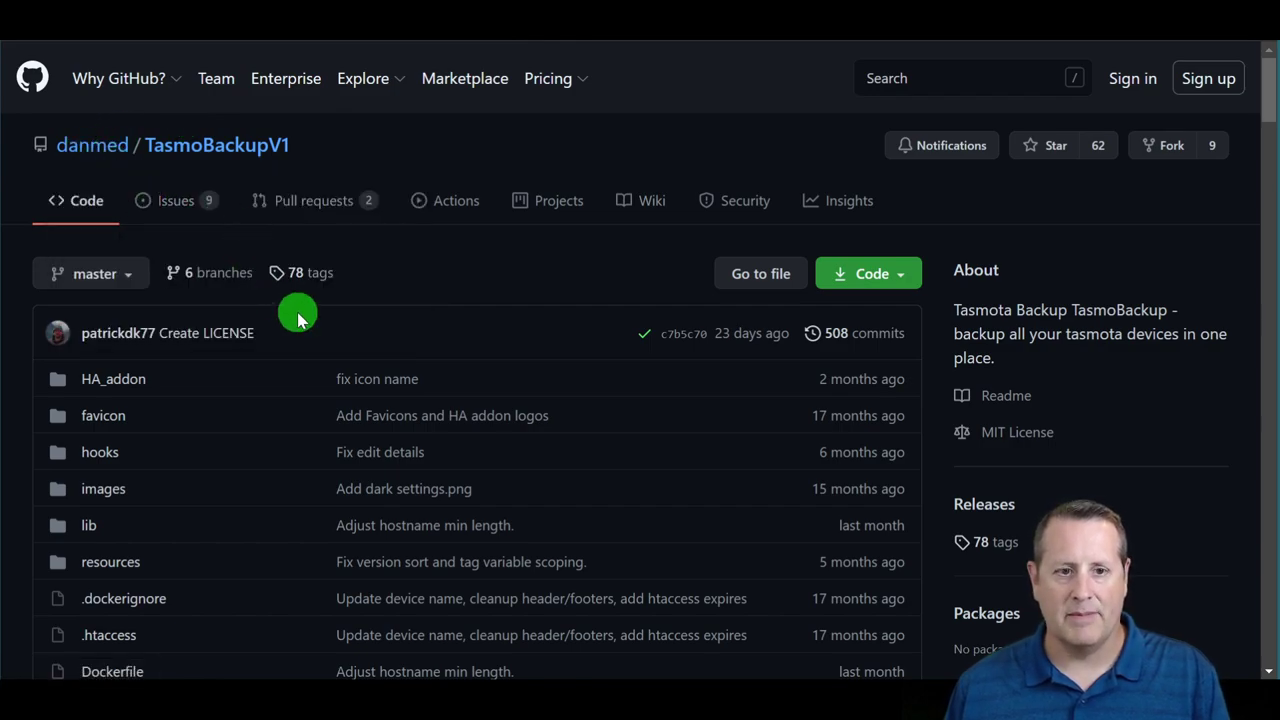
On the TasmoBackupV1 GitHub page, find the Home Assistant Supervisor install instructions and copy the repository link address.
scroll(300, 322, down, 3)
scroll(314, 340, up, 3)
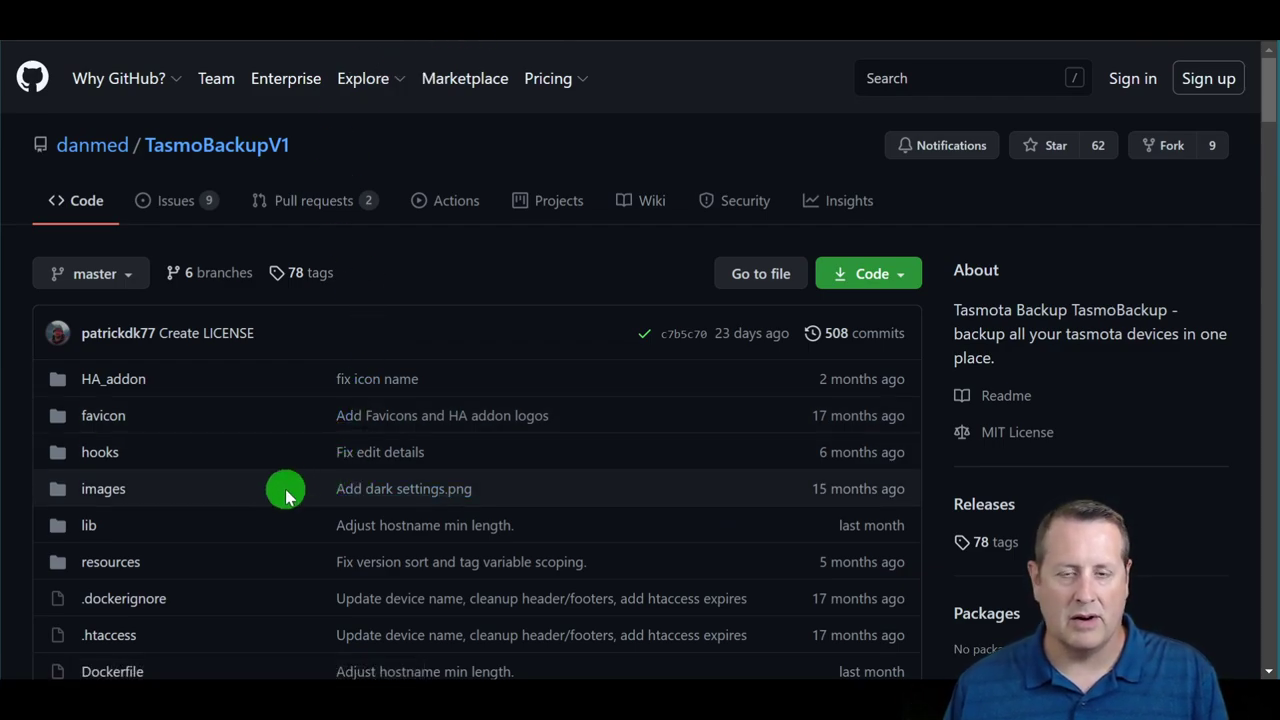
scroll(300, 485, down, 6)
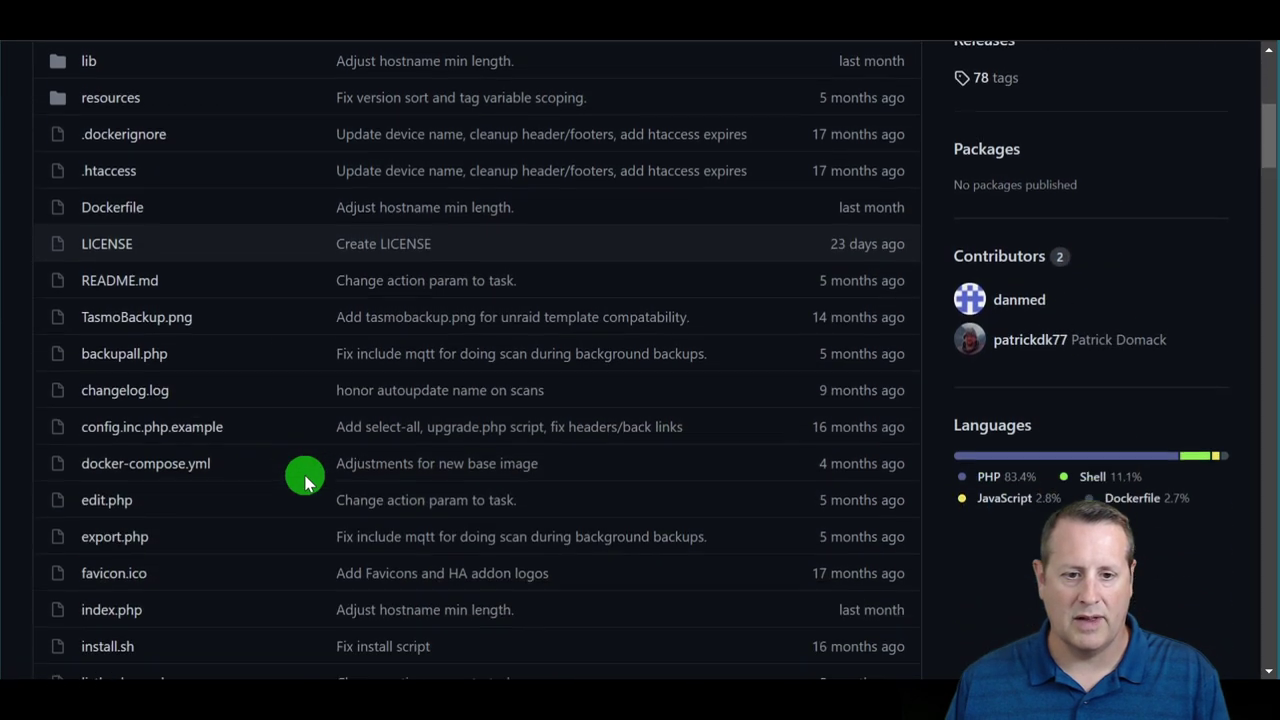
scroll(300, 485, down, 8)
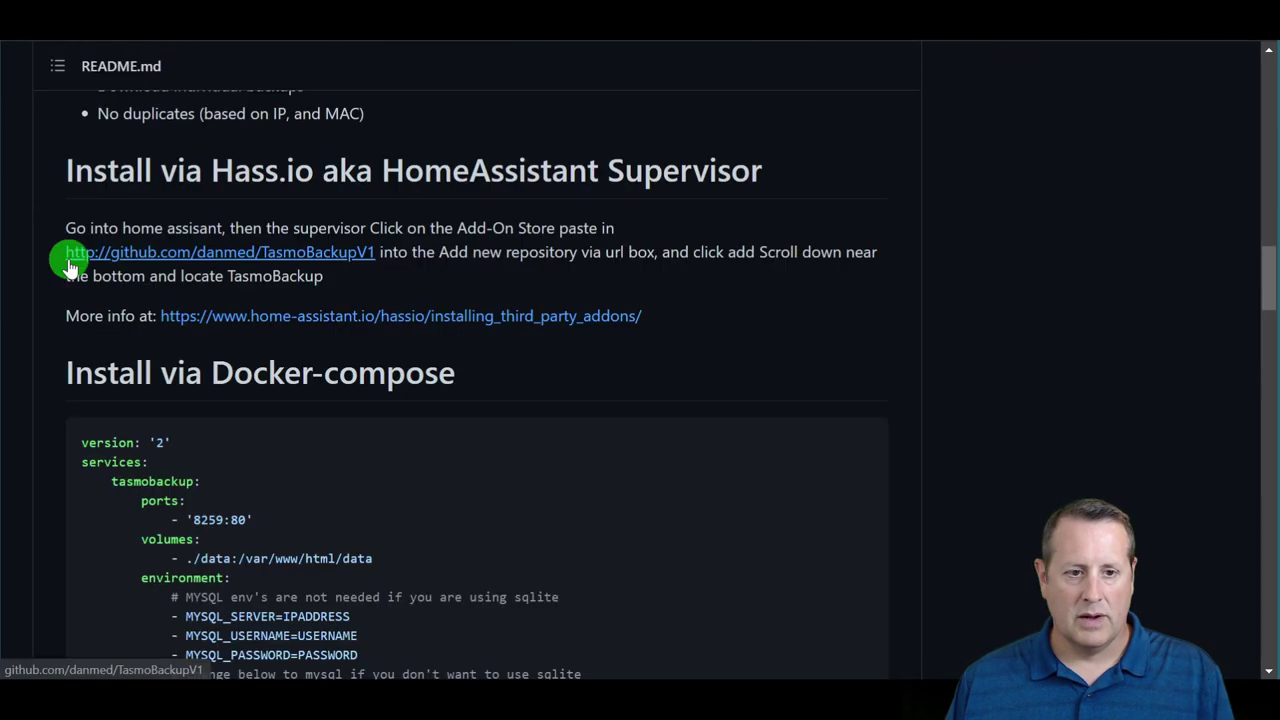
right_click(239, 258)
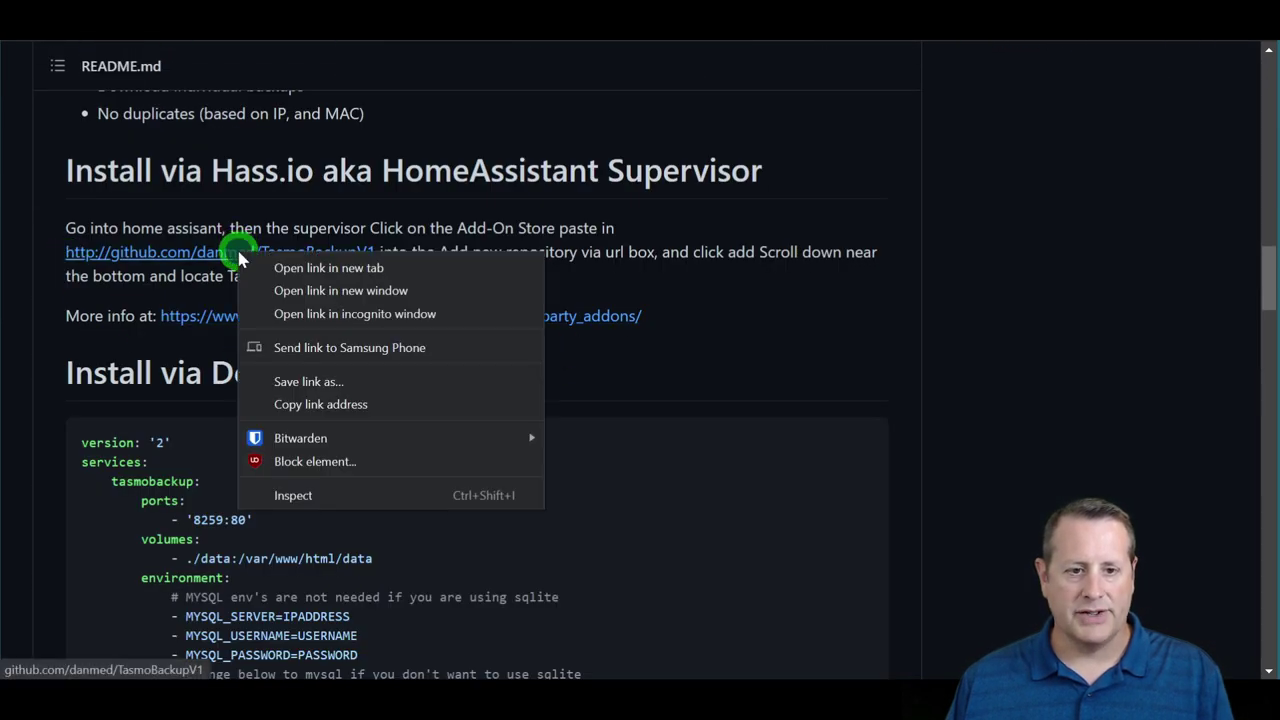
click(306, 406)
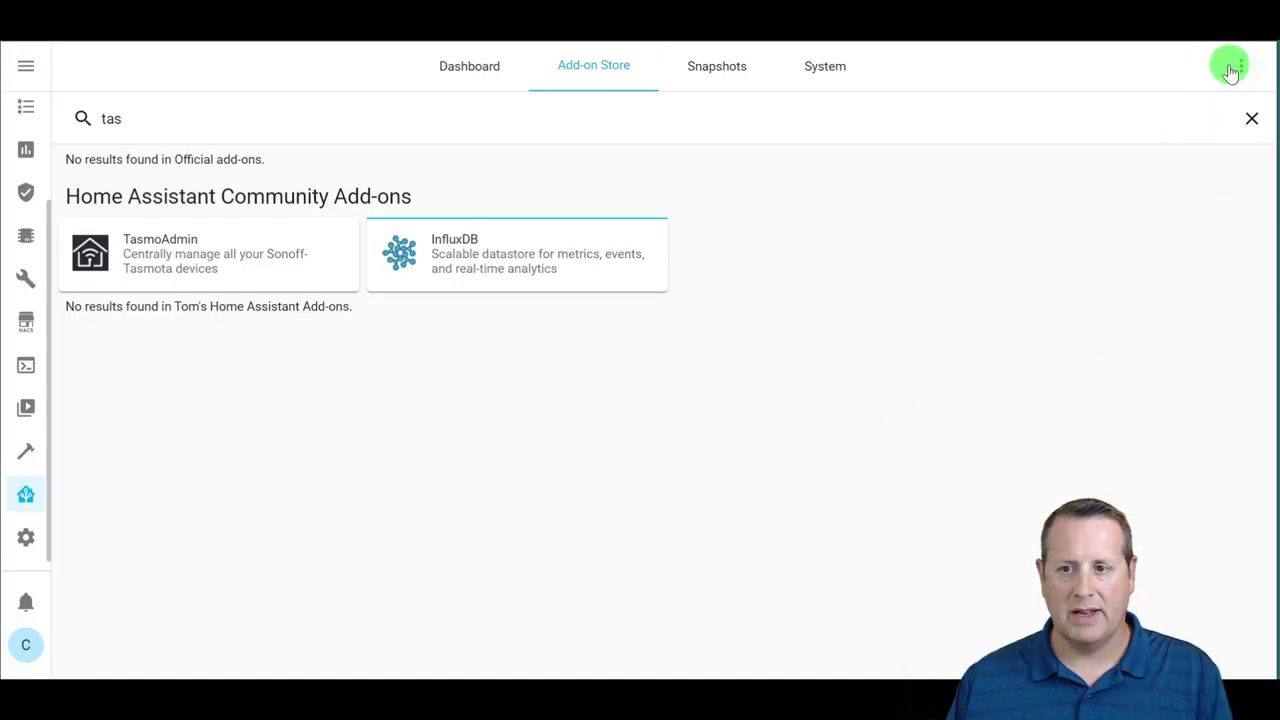
click(1232, 72)
click(1195, 125)
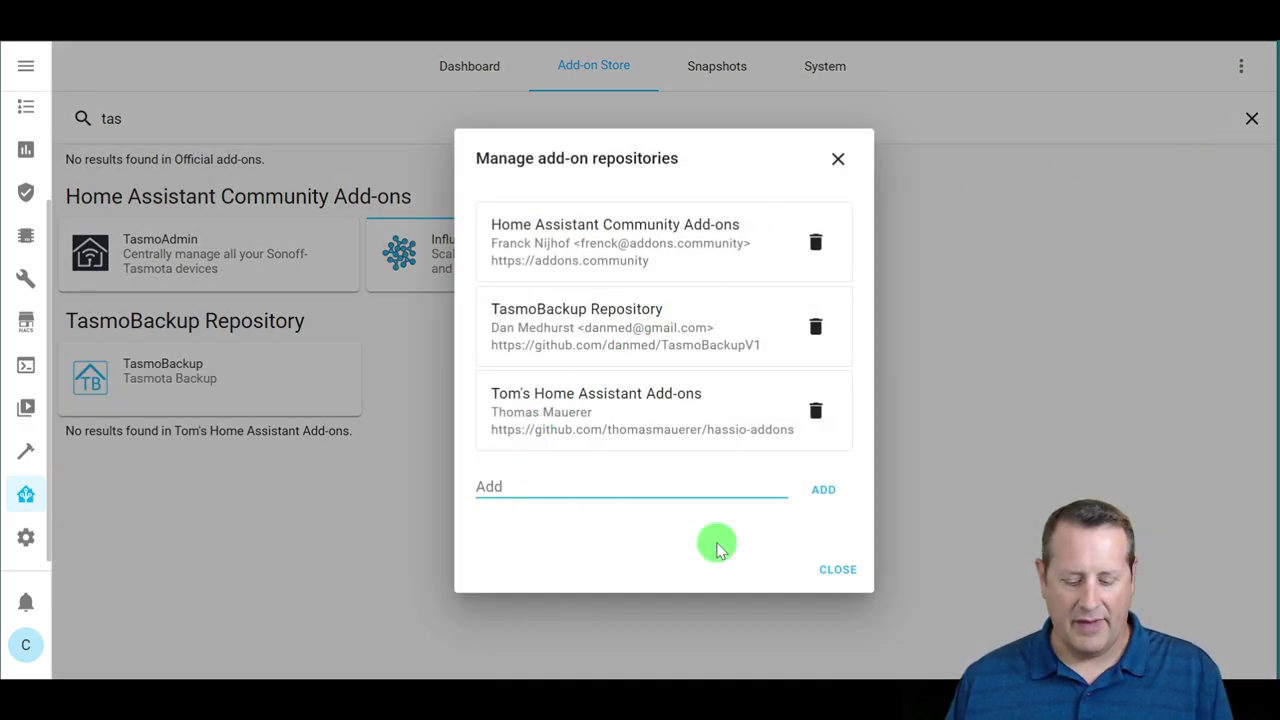
key(ctrl+v)
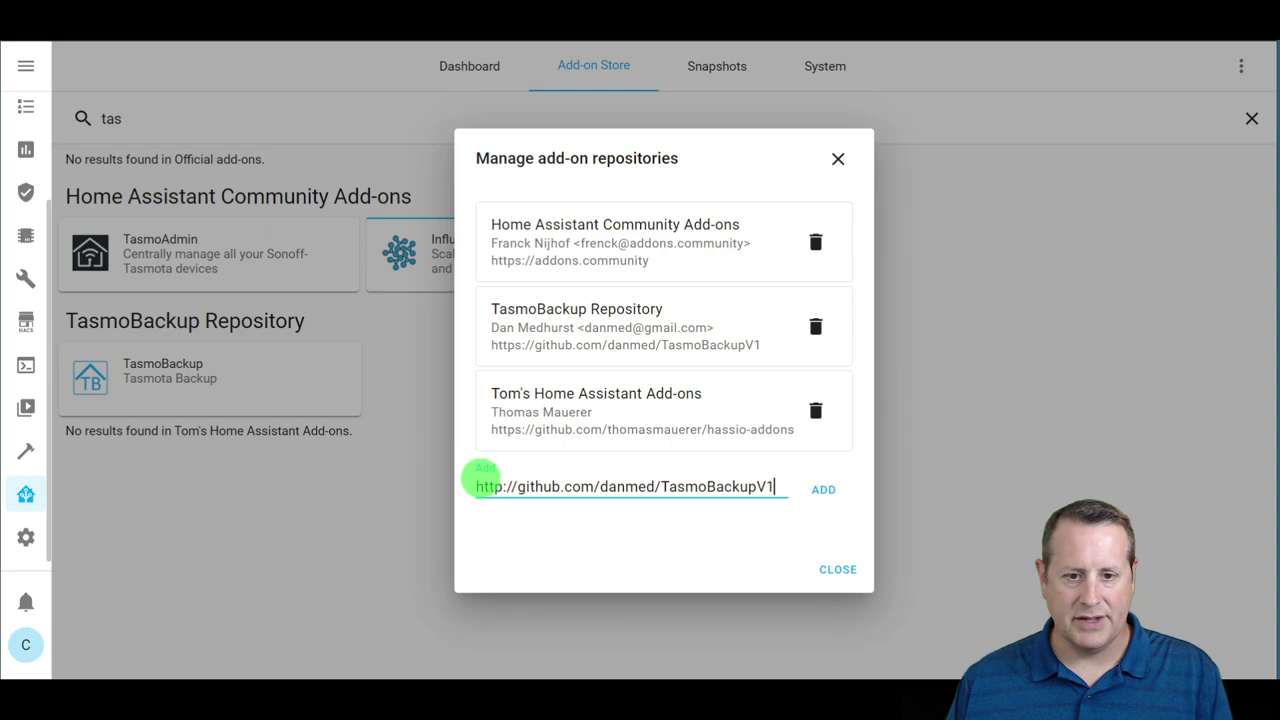
click(827, 490)
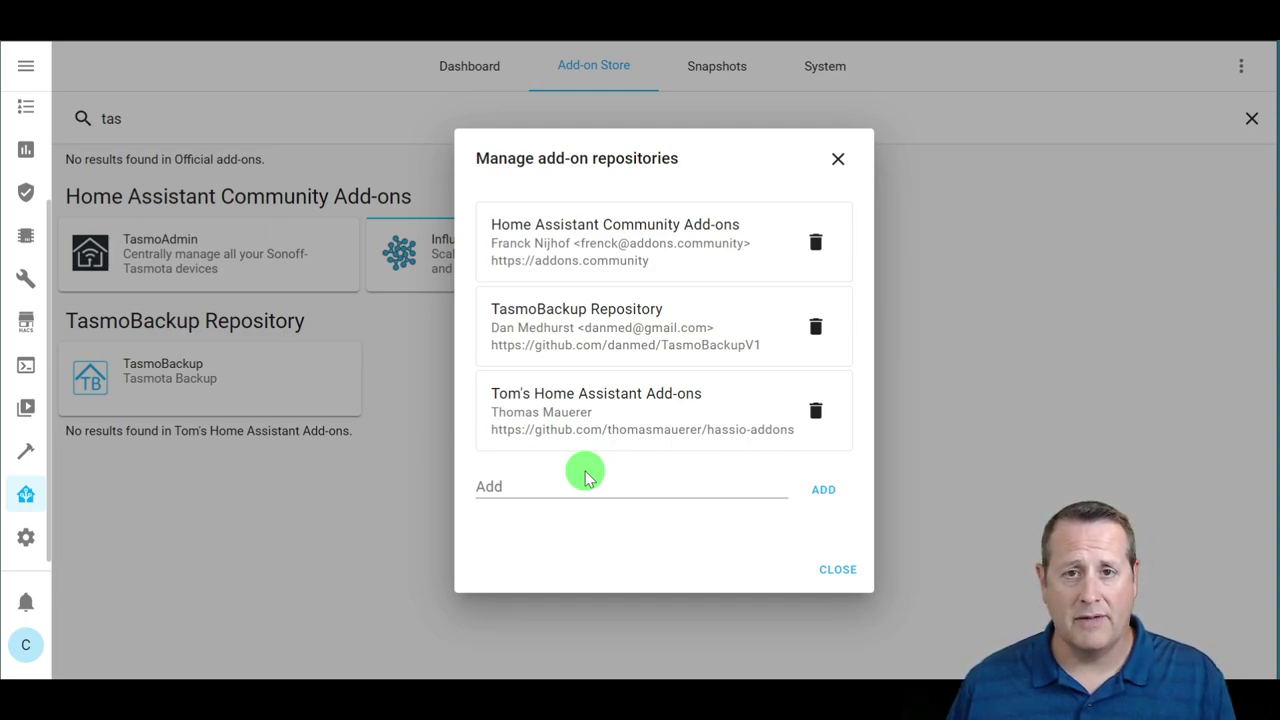
click(838, 569)
Reopen the add-on repository manager to check the TasmoBackup Repository entry.
click(1241, 66)
click(1214, 117)
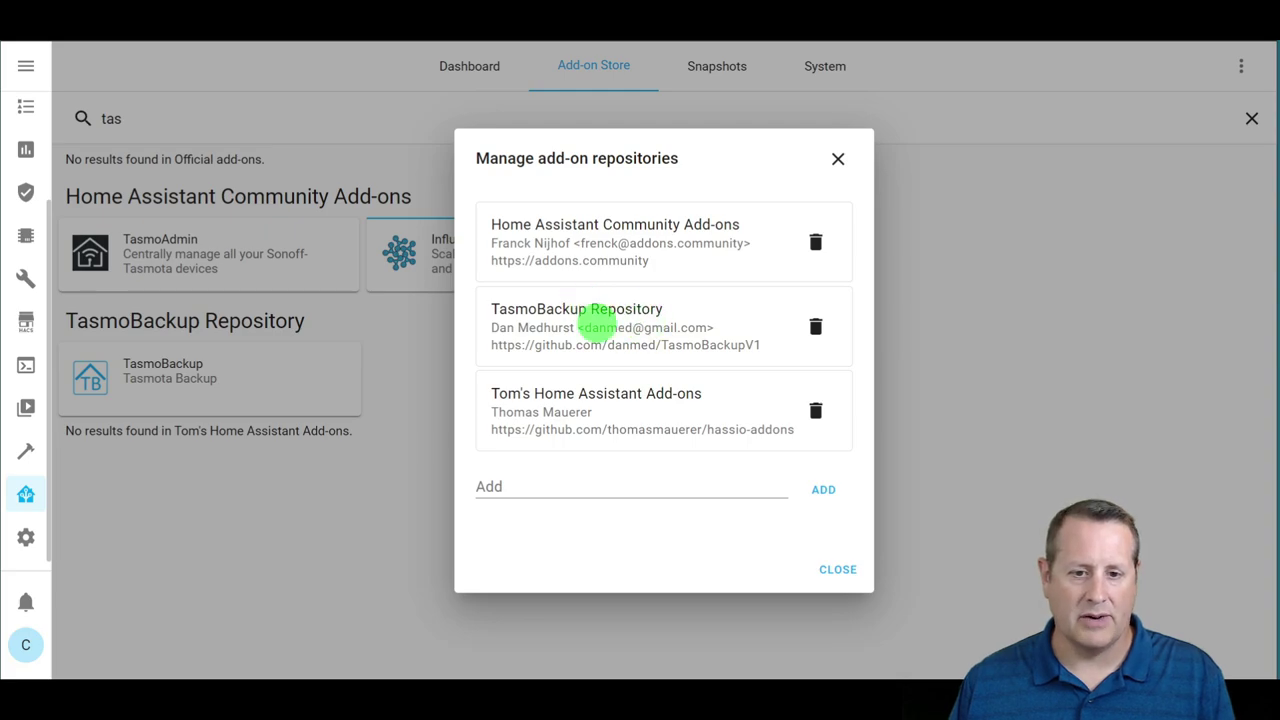
Close the repository manager, open the TasmoBackup add-on from the store results, and install it.
click(836, 162)
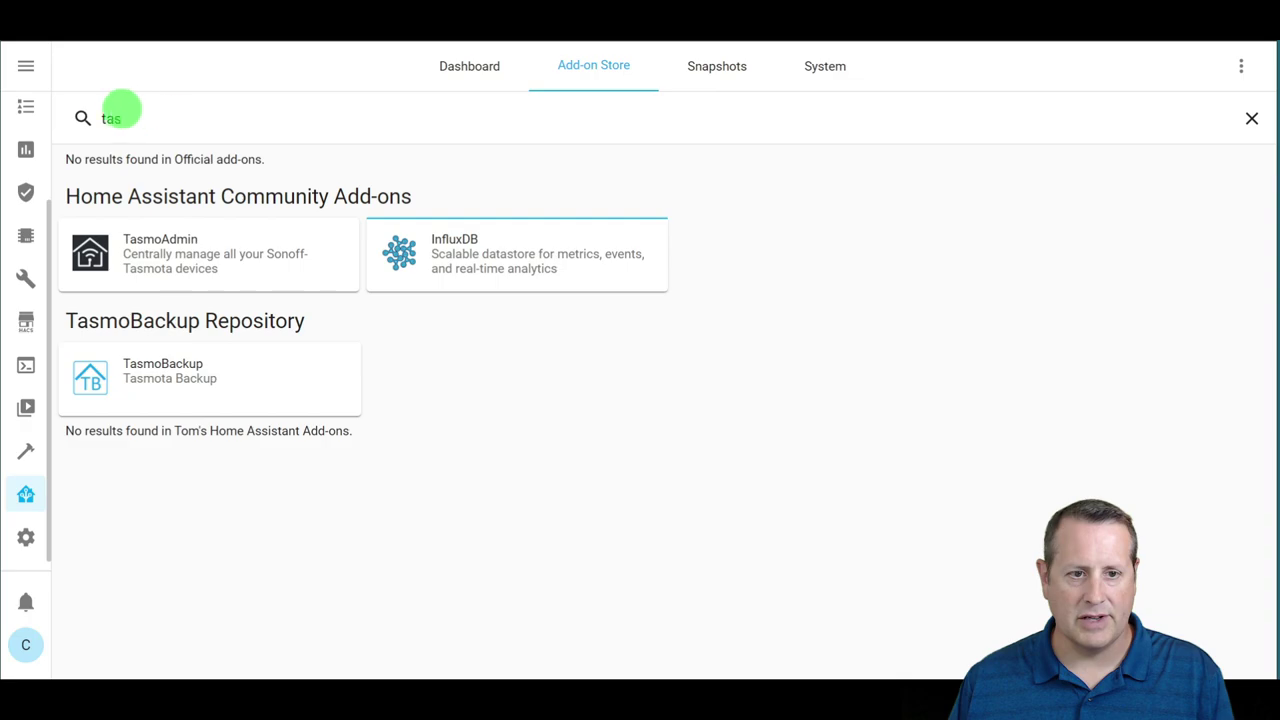
click(131, 118)
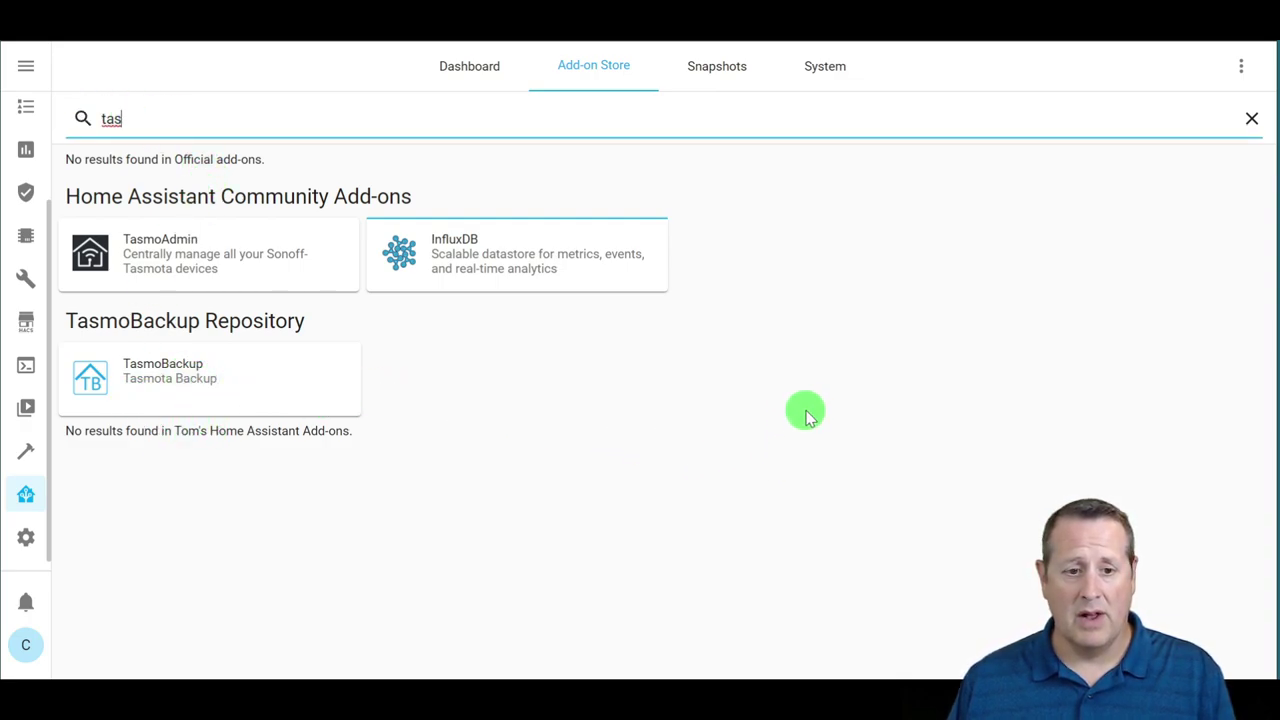
click(131, 380)
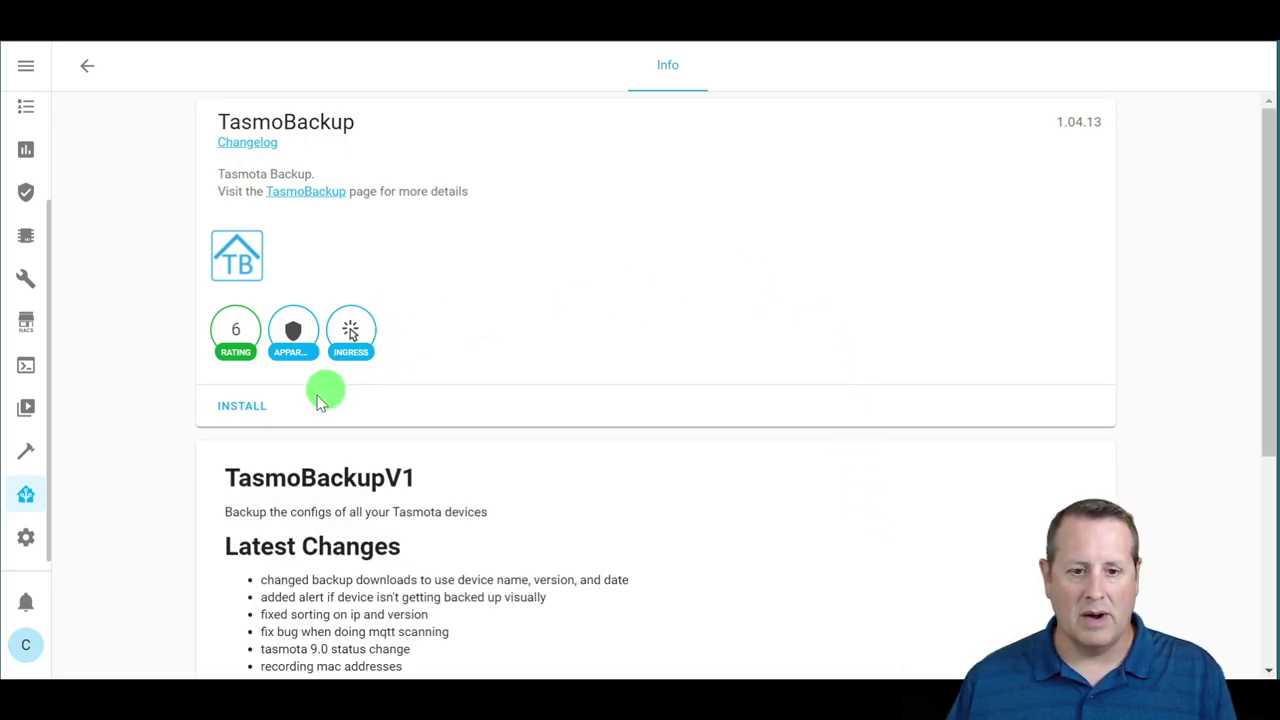
scroll(290, 465, down, 3)
scroll(179, 488, up, 4)
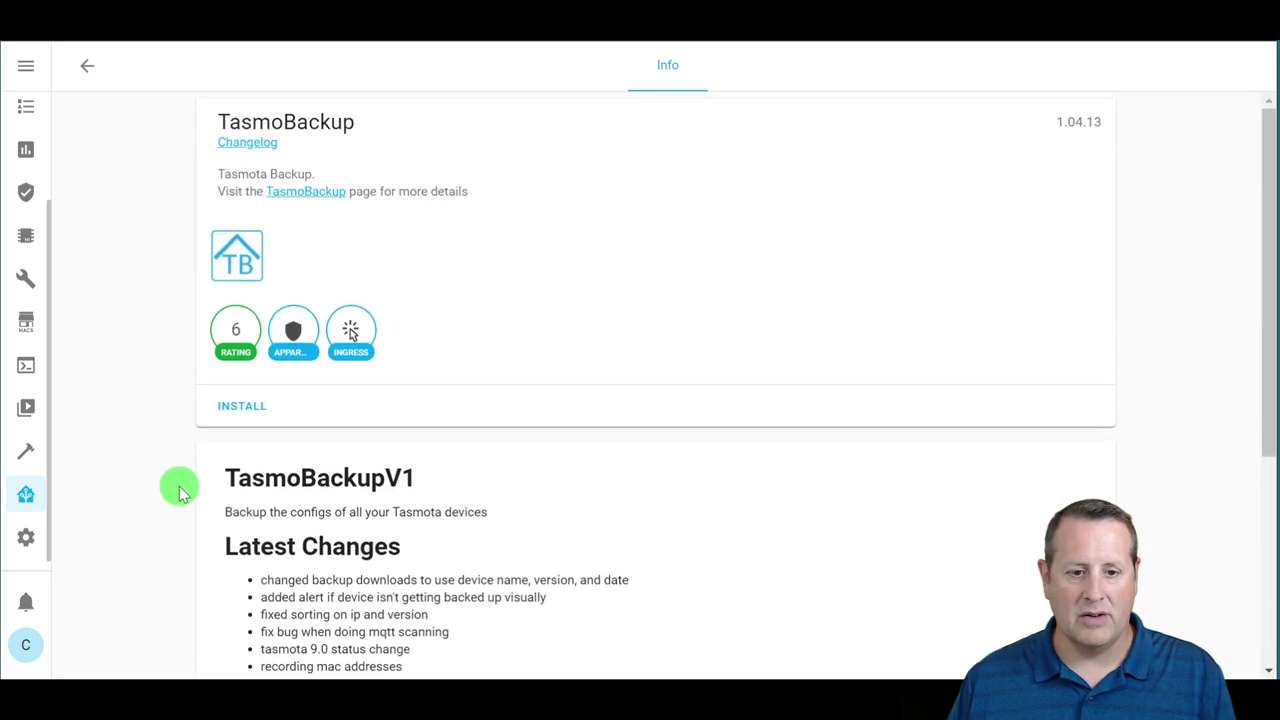
click(236, 412)
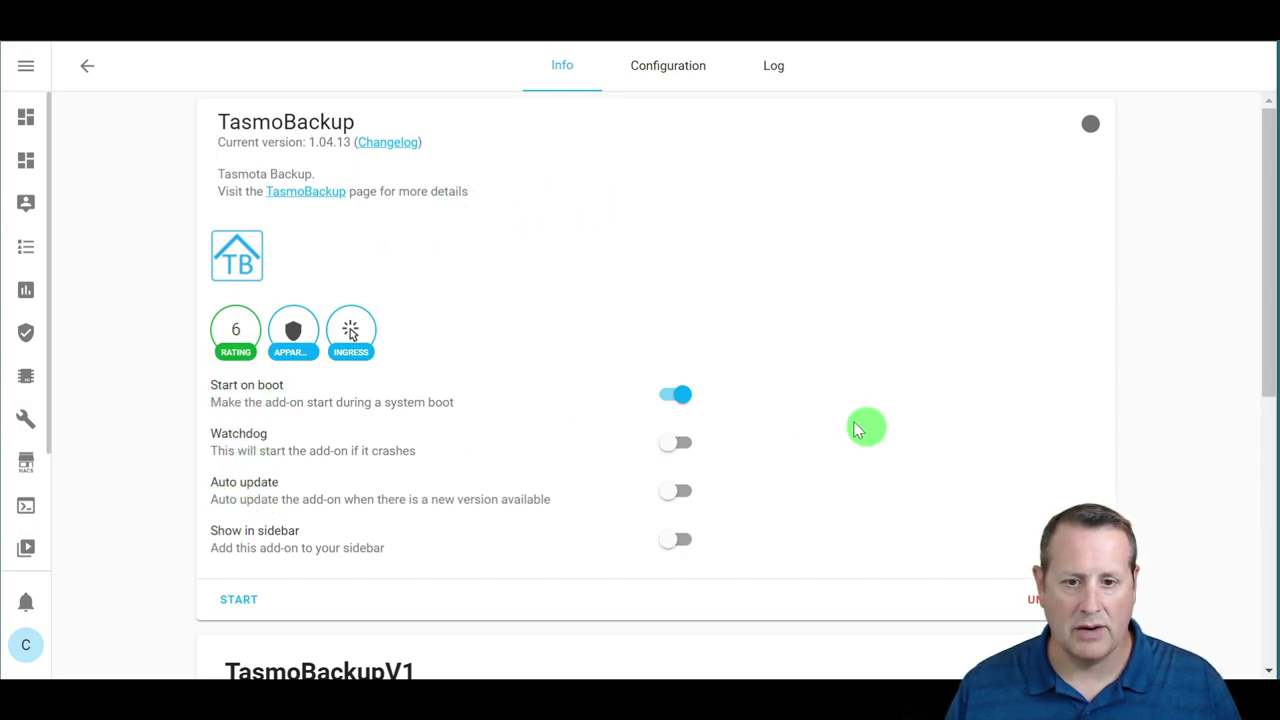
Enable the Show in sidebar option for the TasmoBackup add-on, keeping Start on boot on.
click(675, 400)
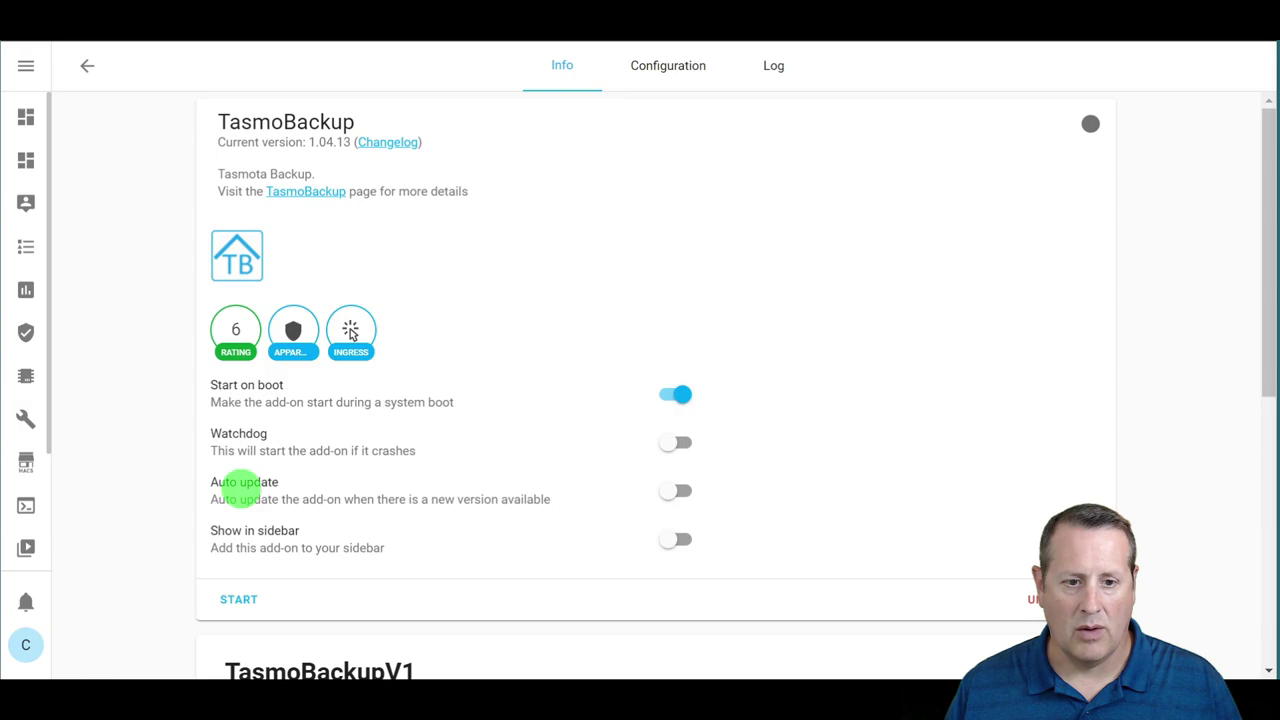
click(686, 541)
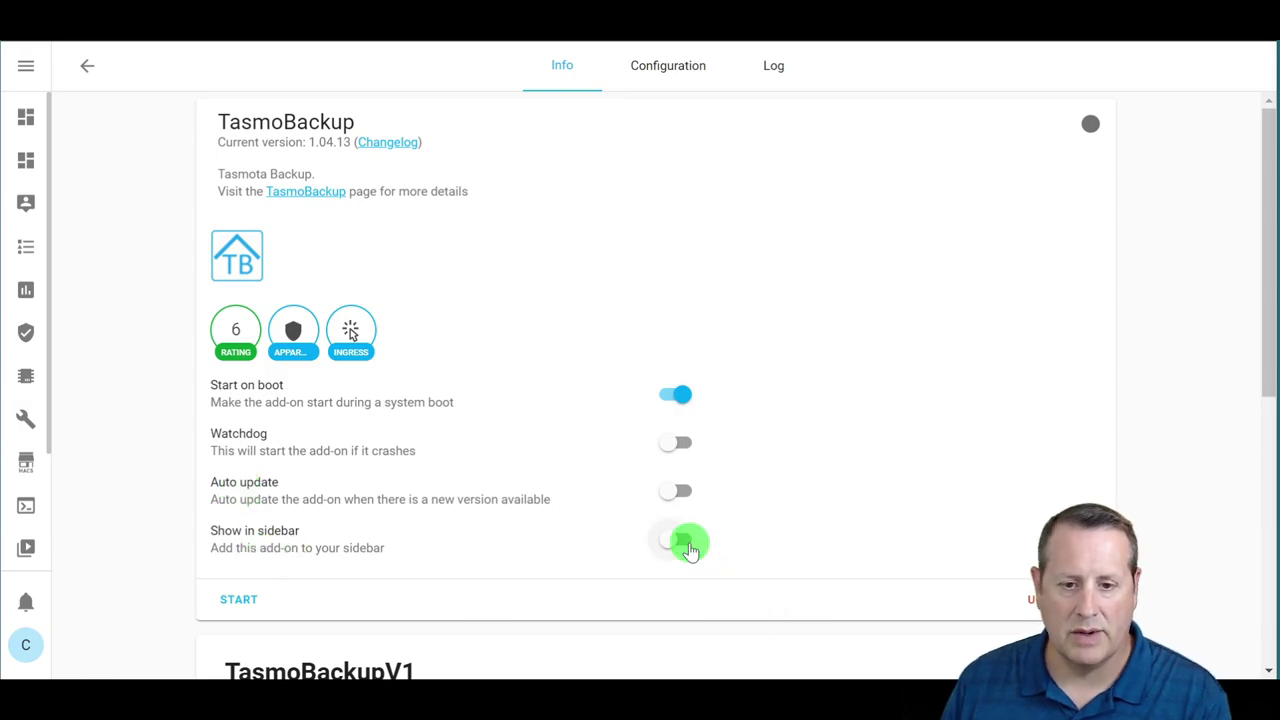
scroll(14, 386, down, 3)
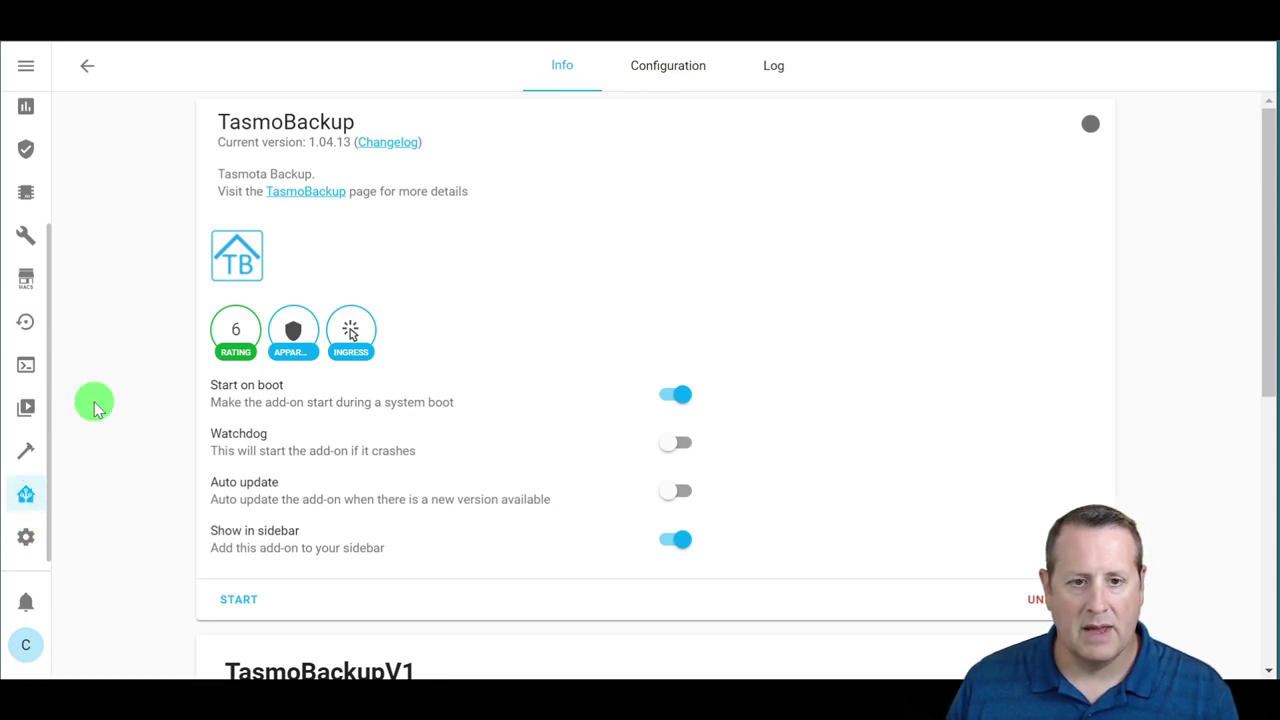
Review the TasmoBackup add-on's configuration and log, and start the add-on.
click(692, 78)
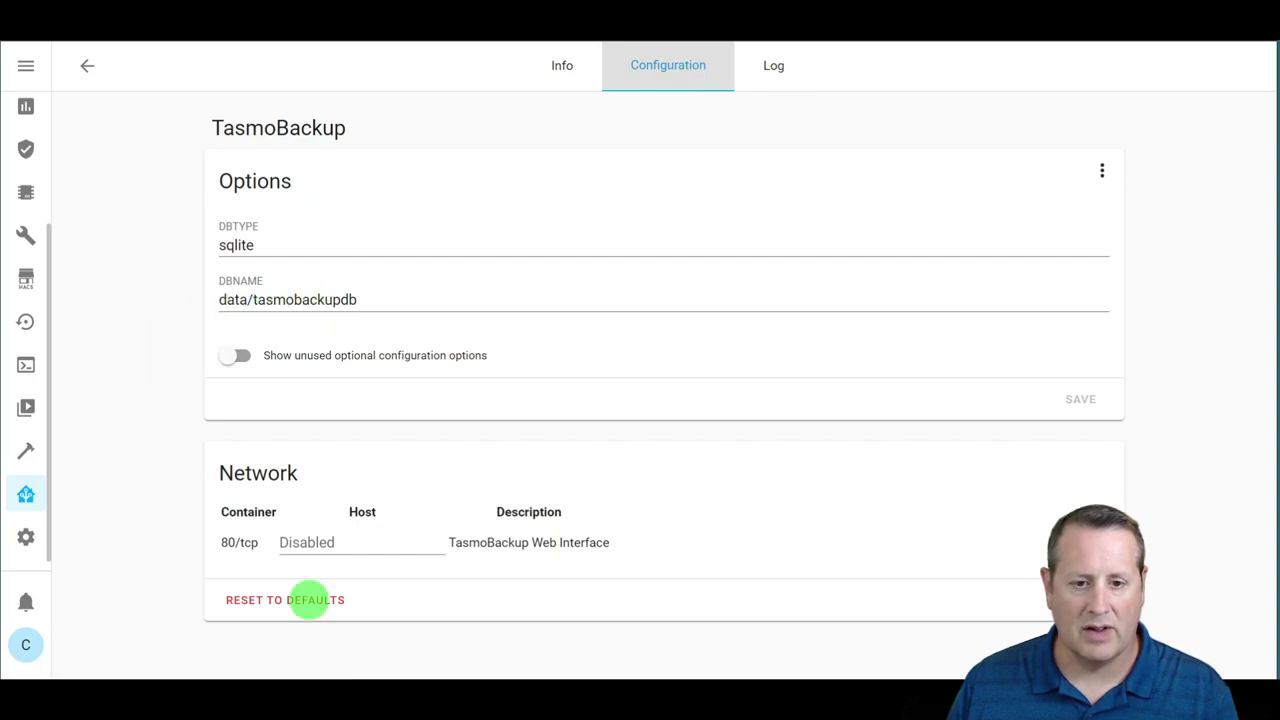
click(780, 68)
click(266, 204)
click(565, 68)
click(233, 600)
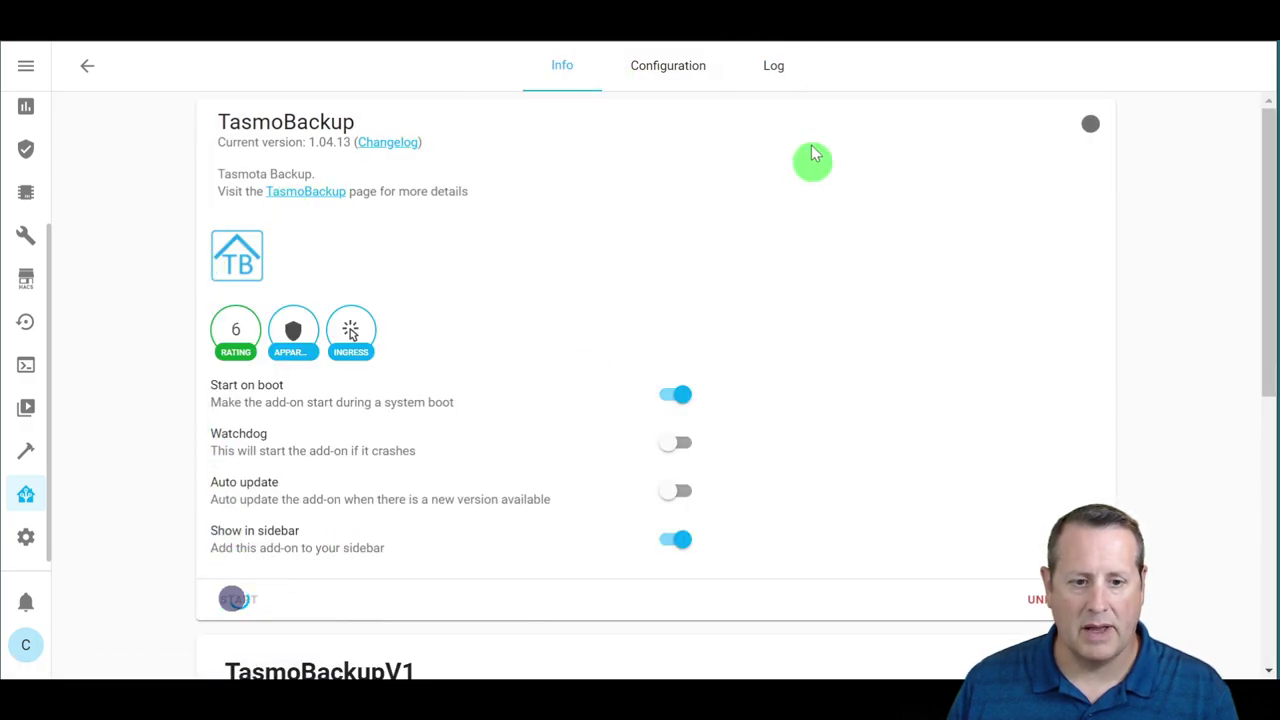
Refresh the TasmoBackup add-on's log to check its startup messages.
click(773, 65)
click(250, 199)
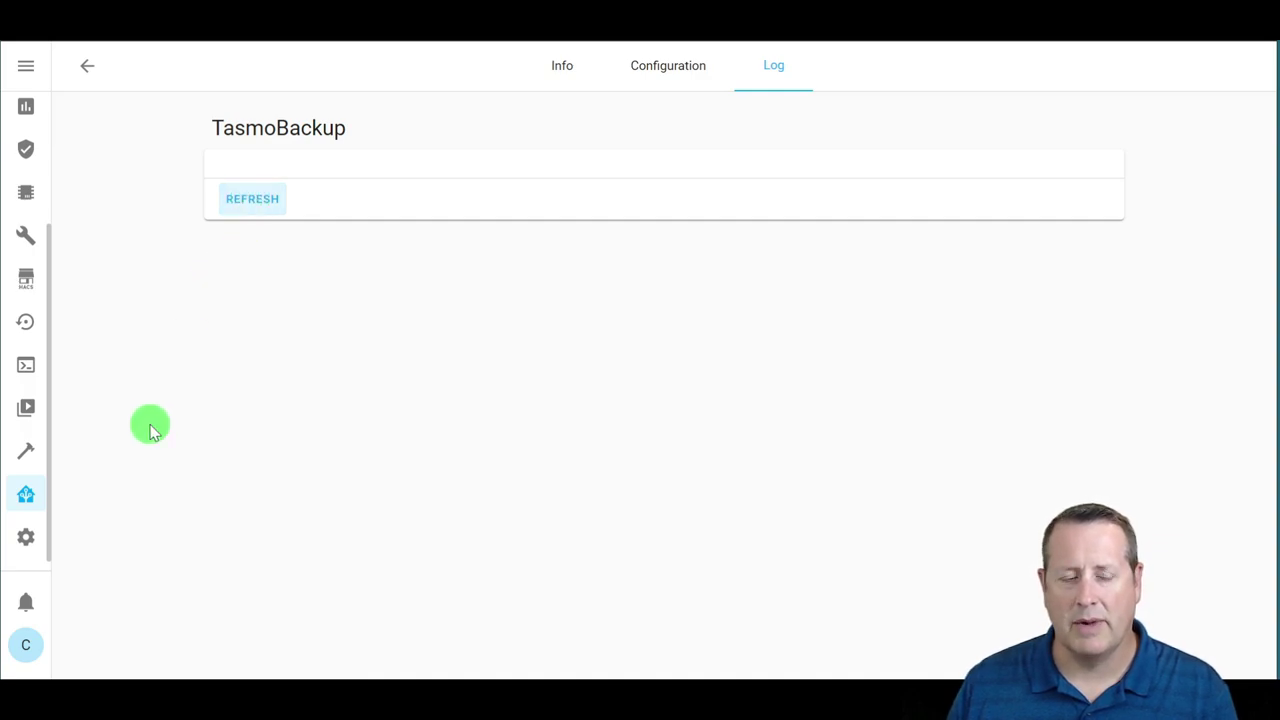
click(236, 205)
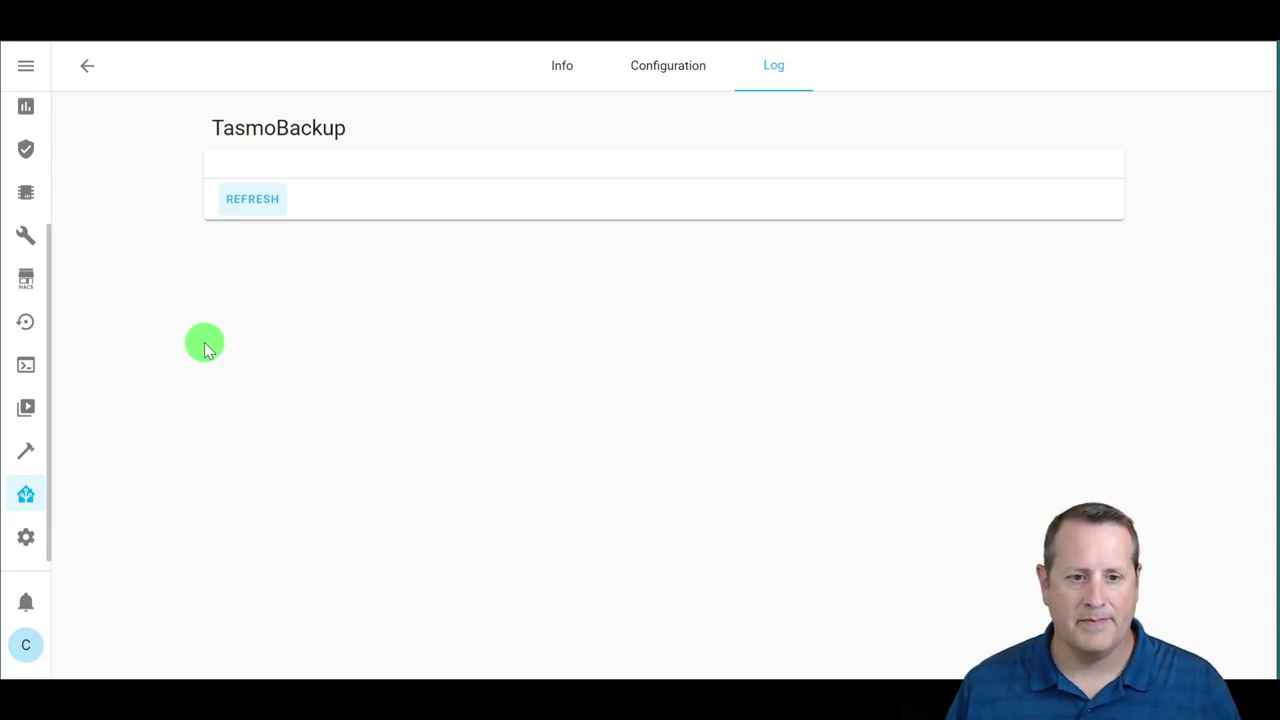
click(245, 207)
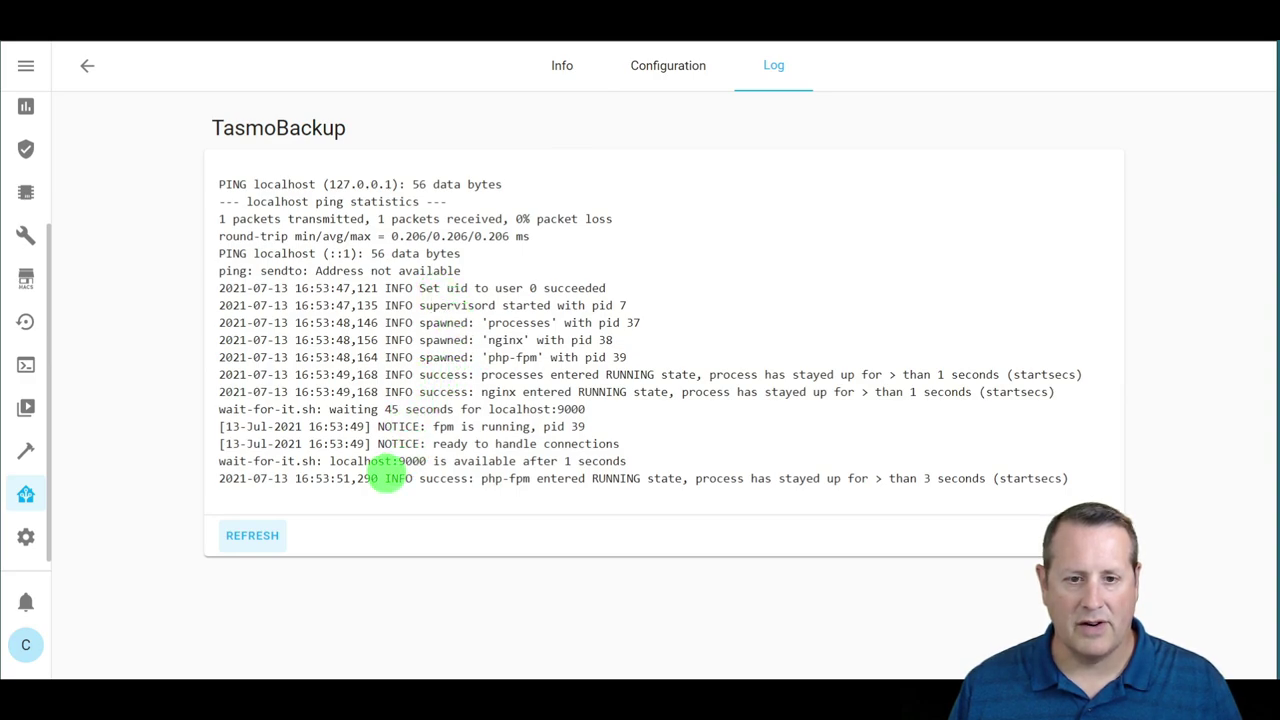
Reload the TasmoBackup add-on's info page and open its web interface, reducing the browser zoom.
click(568, 67)
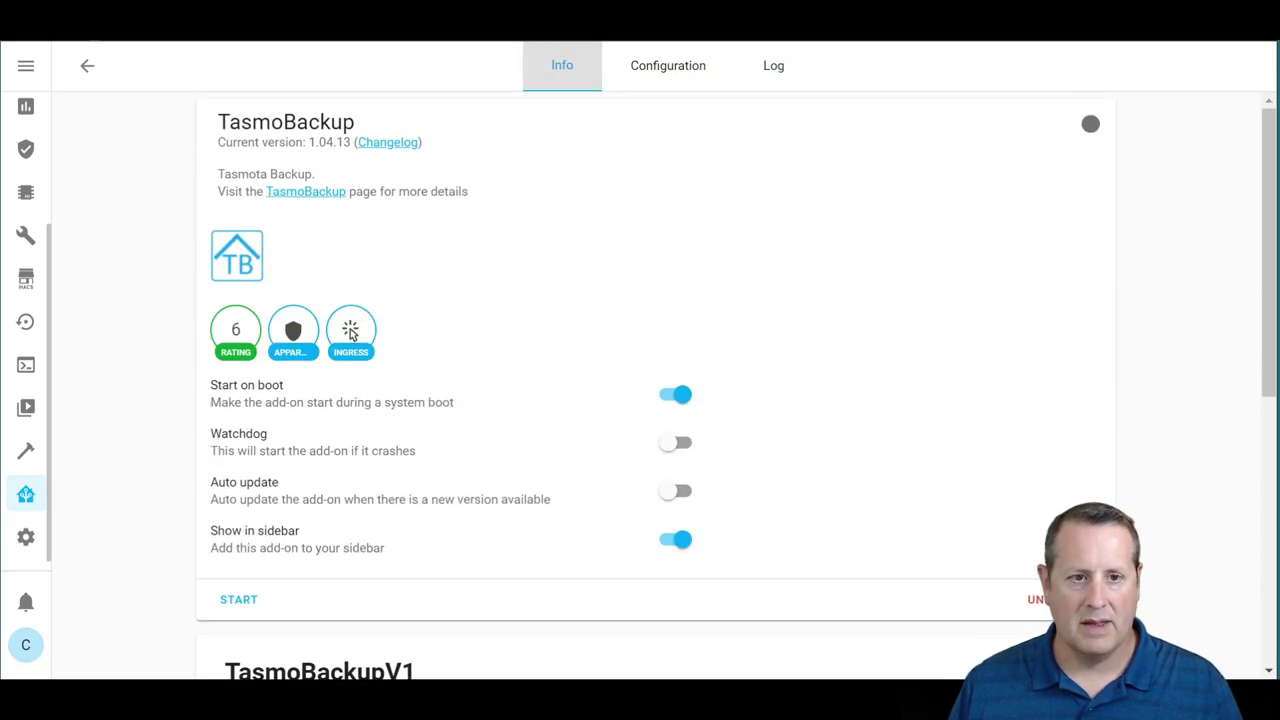
key(F5)
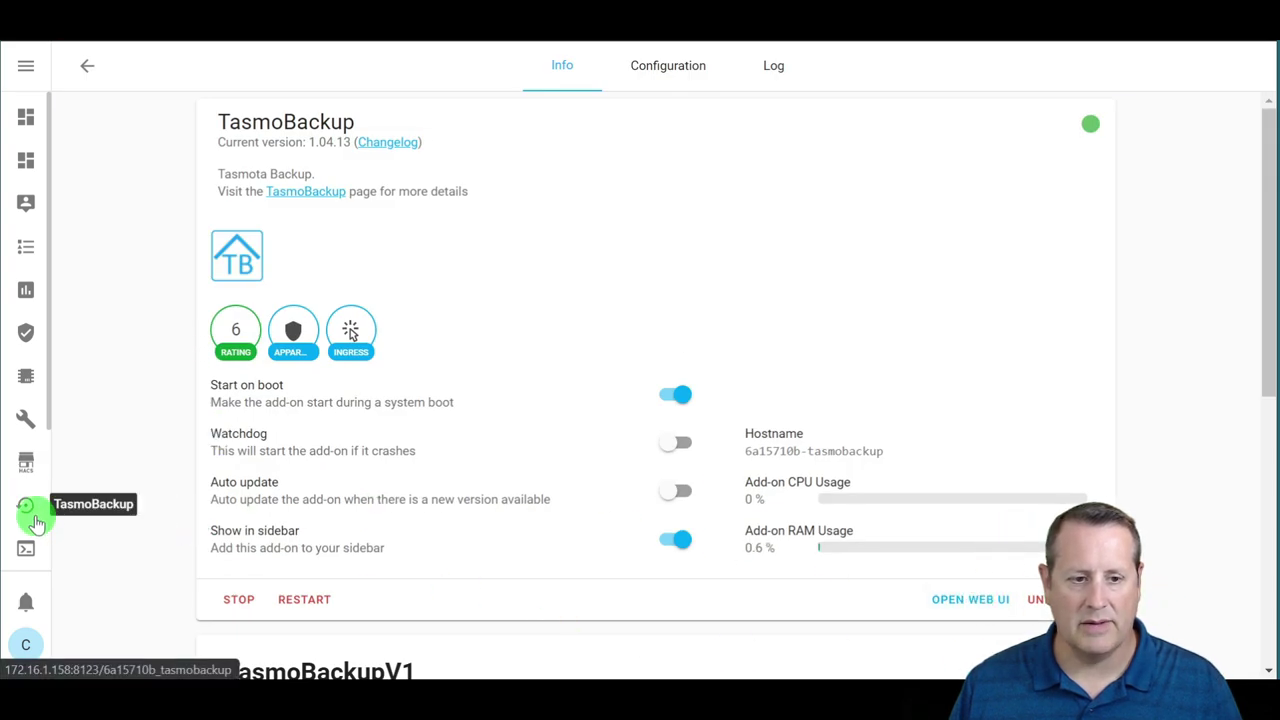
click(951, 602)
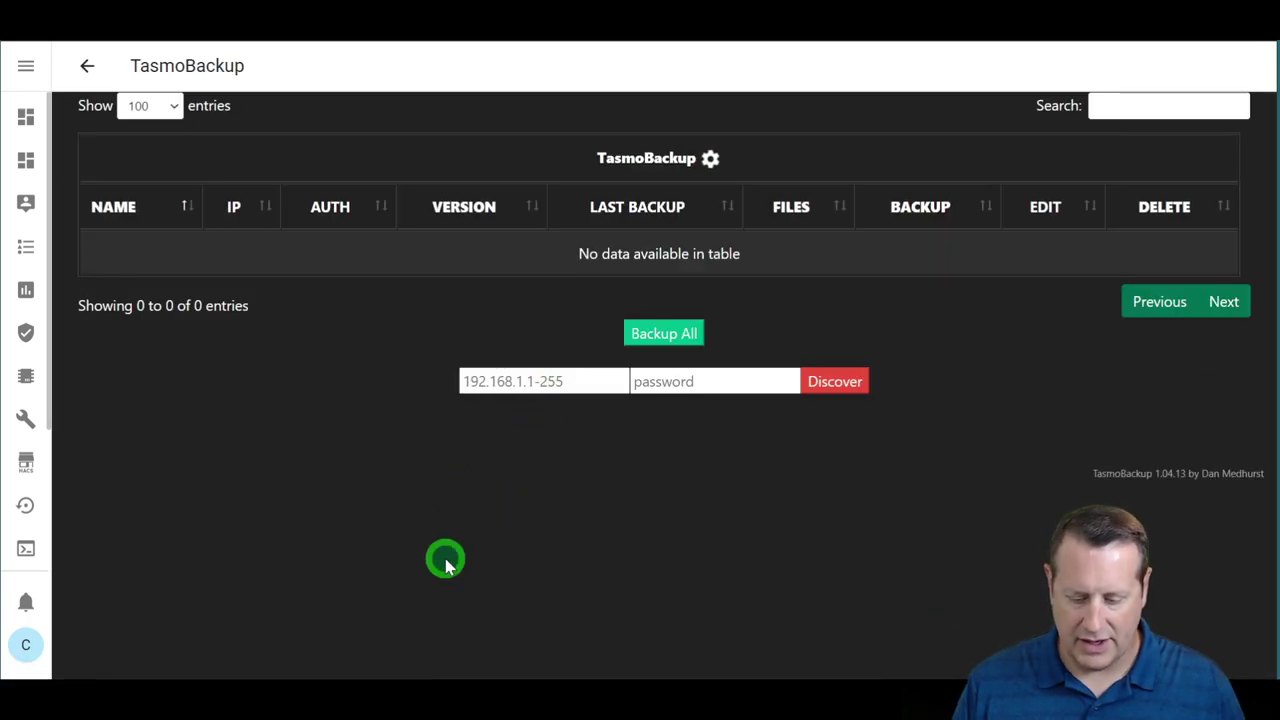
key(ctrl+minus)
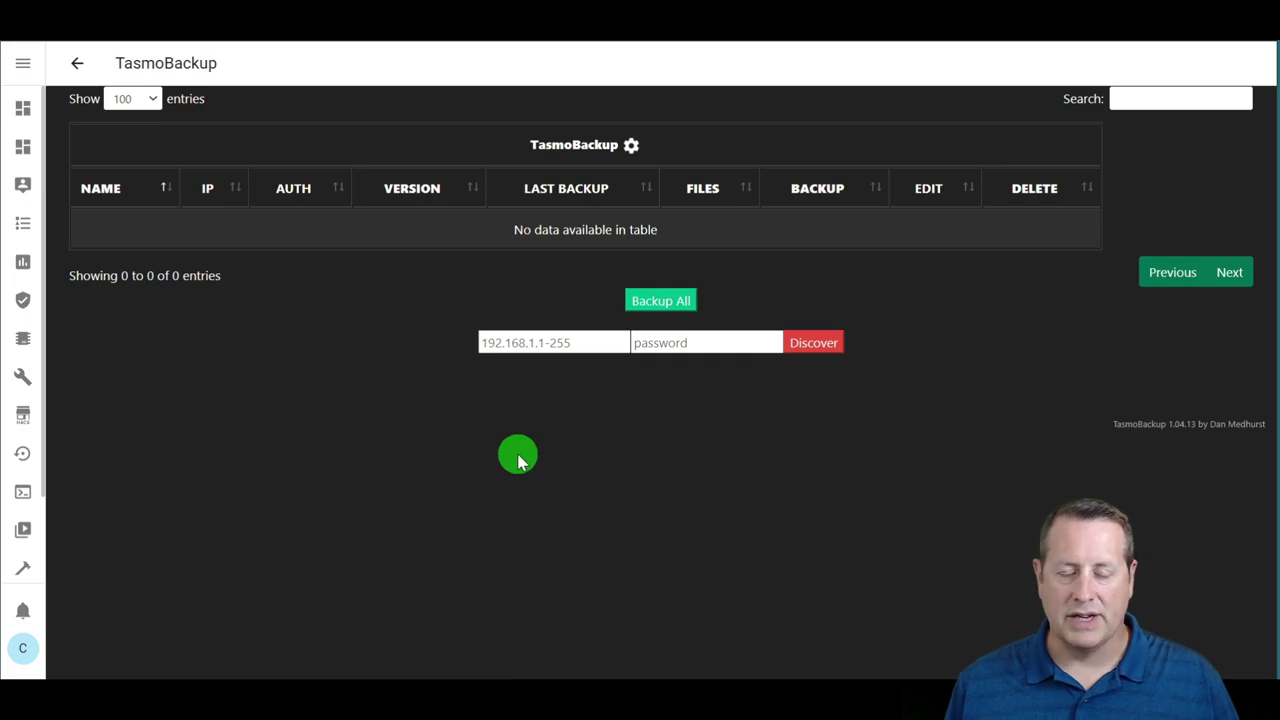
In the TasmoBackup settings, set the MQTT host to 172.16.1.121 and the username to tasmota_mqtt, and enter the MQTT password.
click(631, 147)
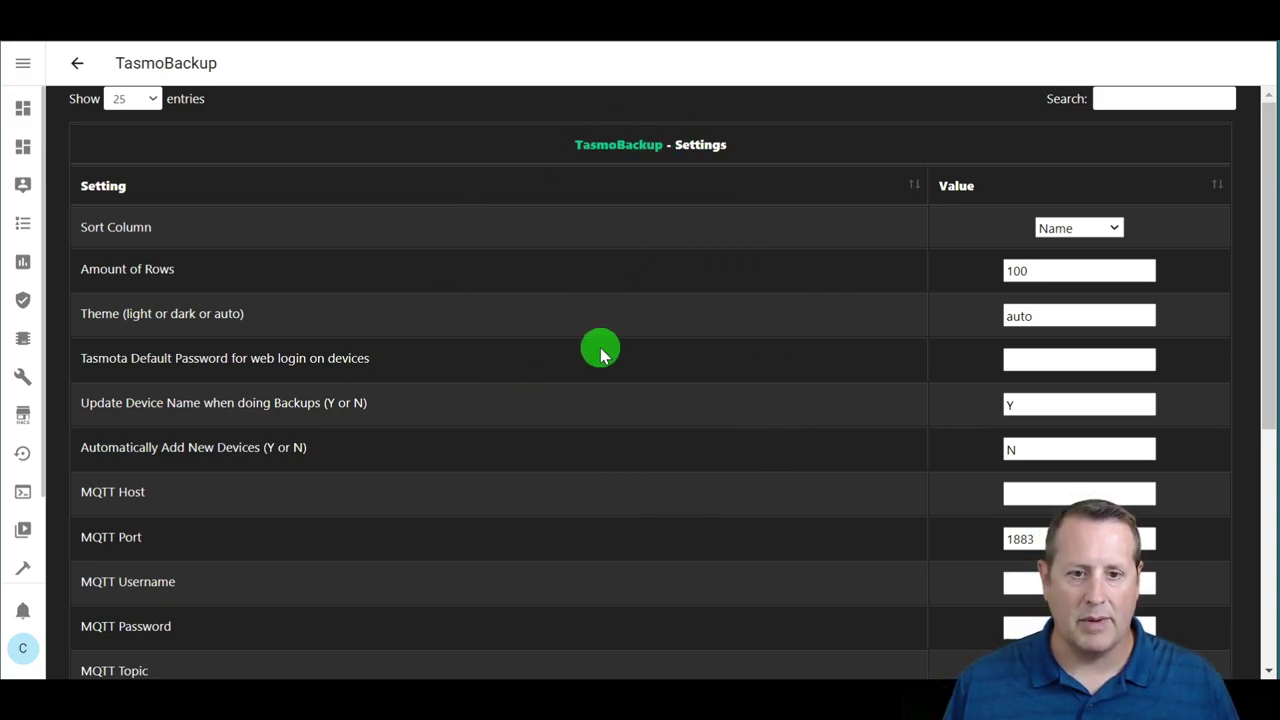
scroll(263, 283, down, 1)
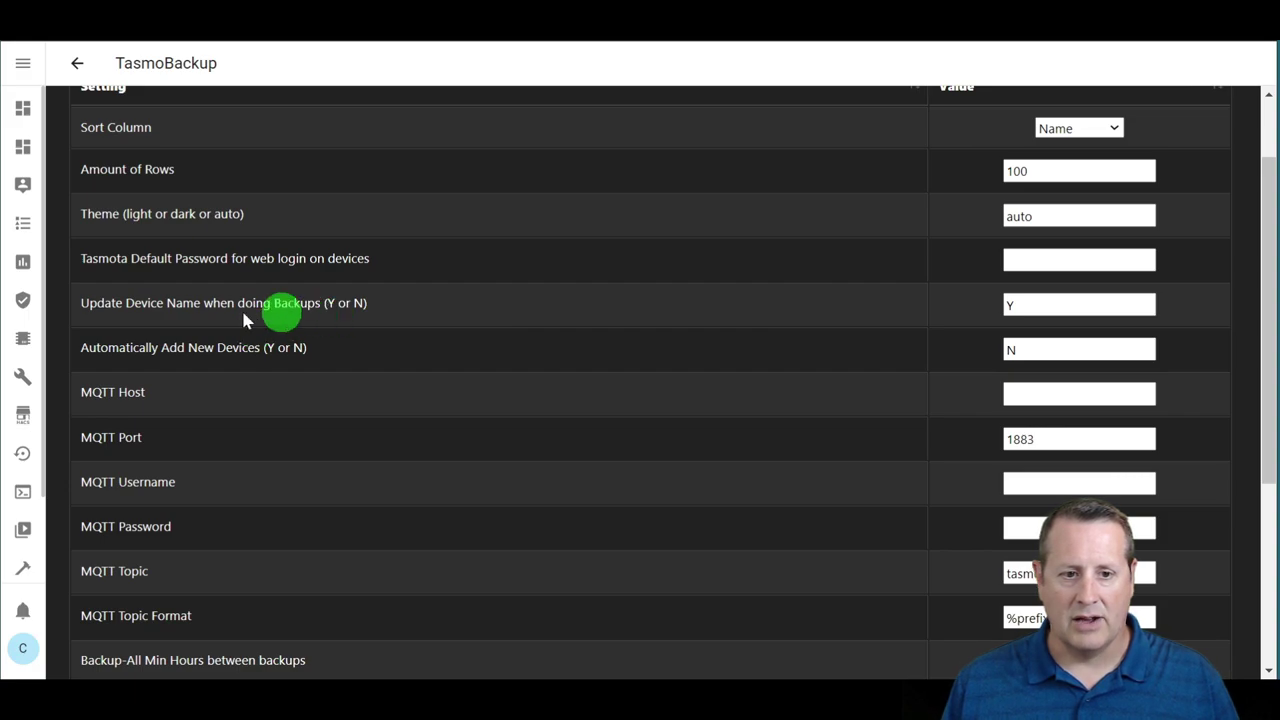
scroll(434, 306, down, 1)
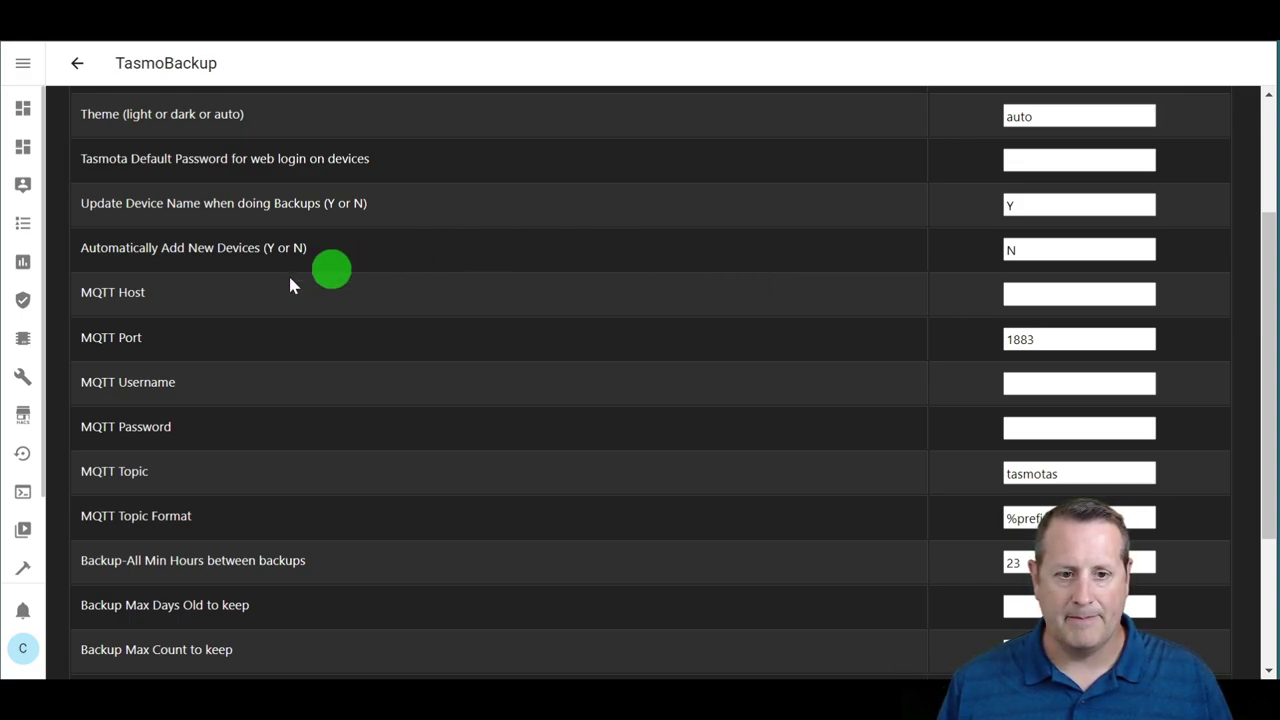
click(1075, 297)
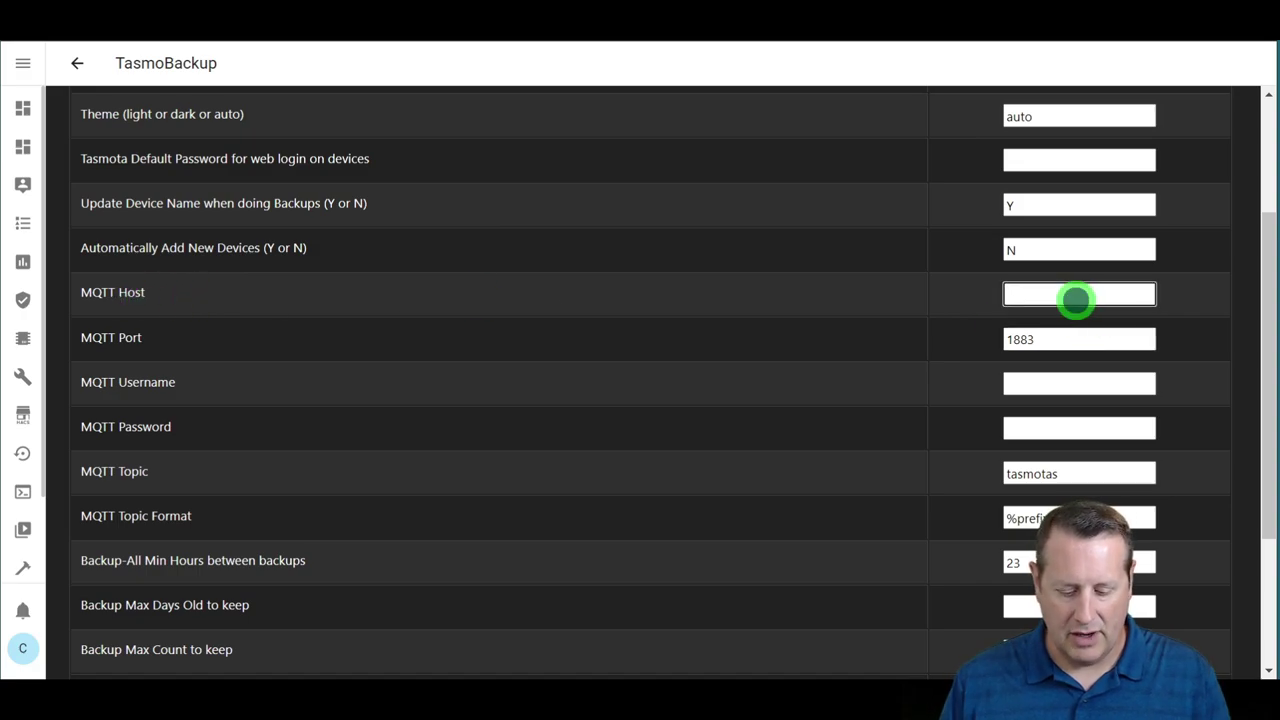
text(172.16.1.121)
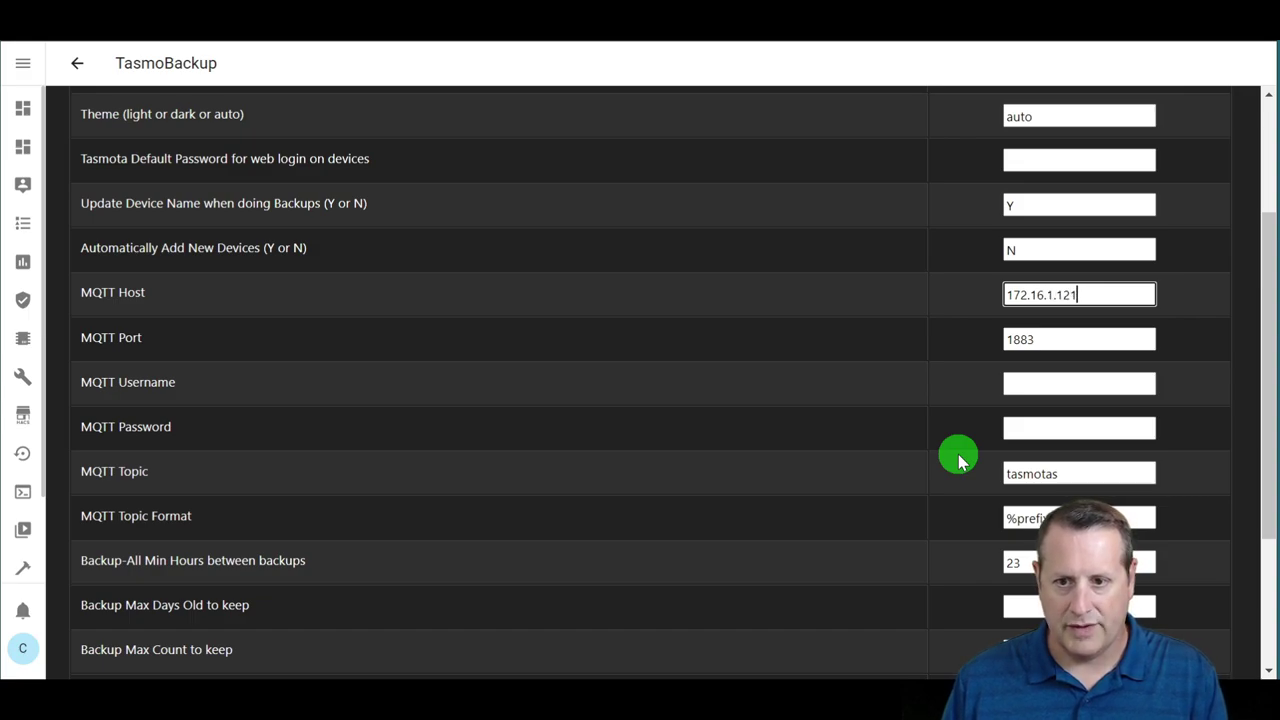
key(Tab)
key(Tab)
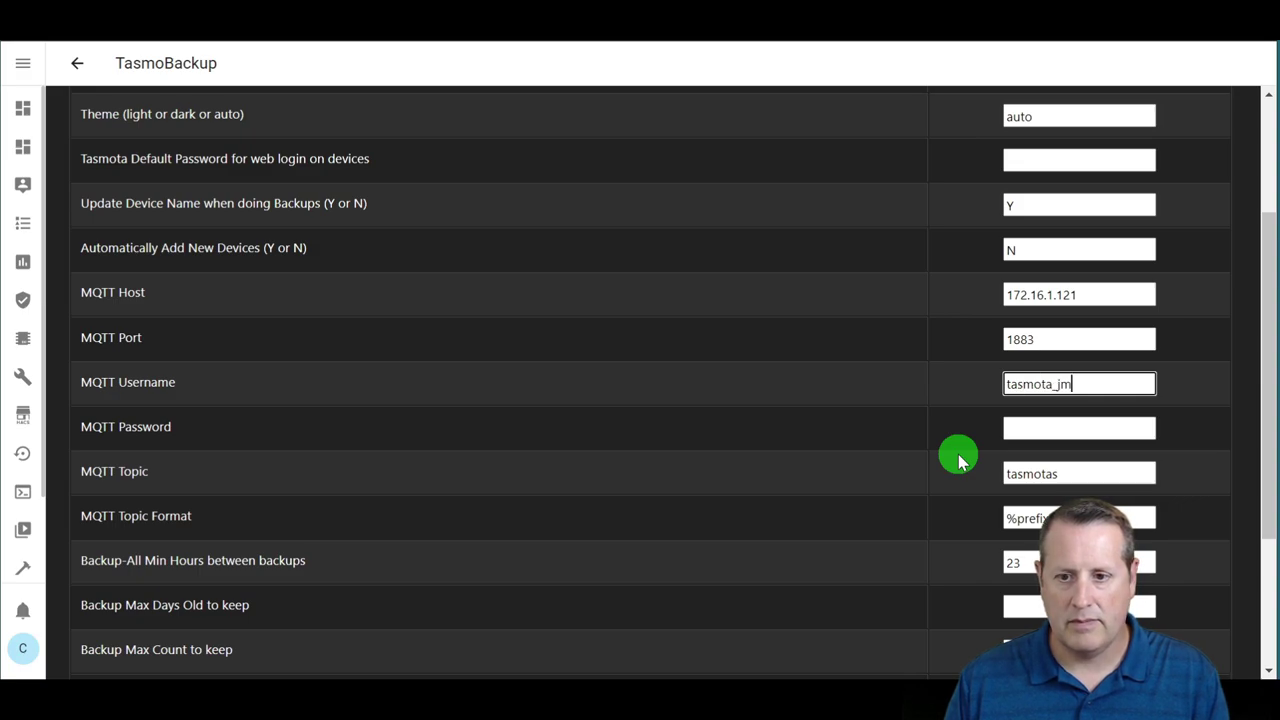
text(tasmota_mqtt)
key(Tab)
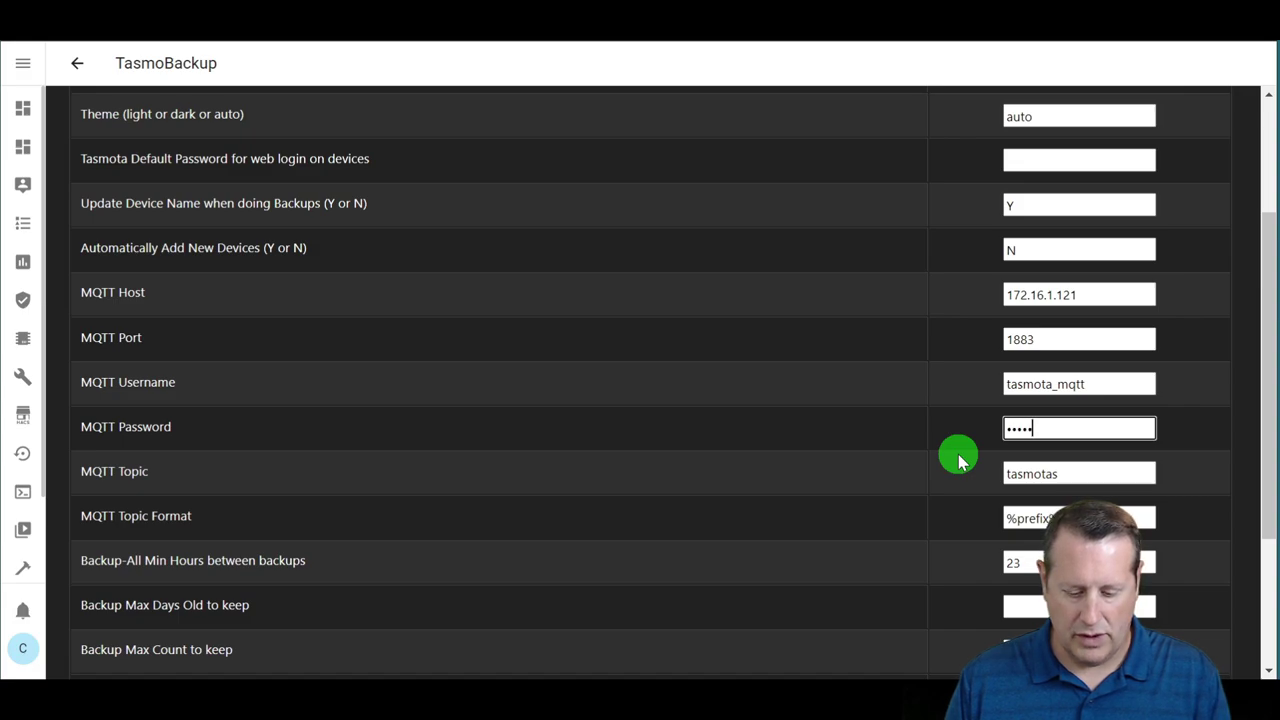
text(•••••••••)
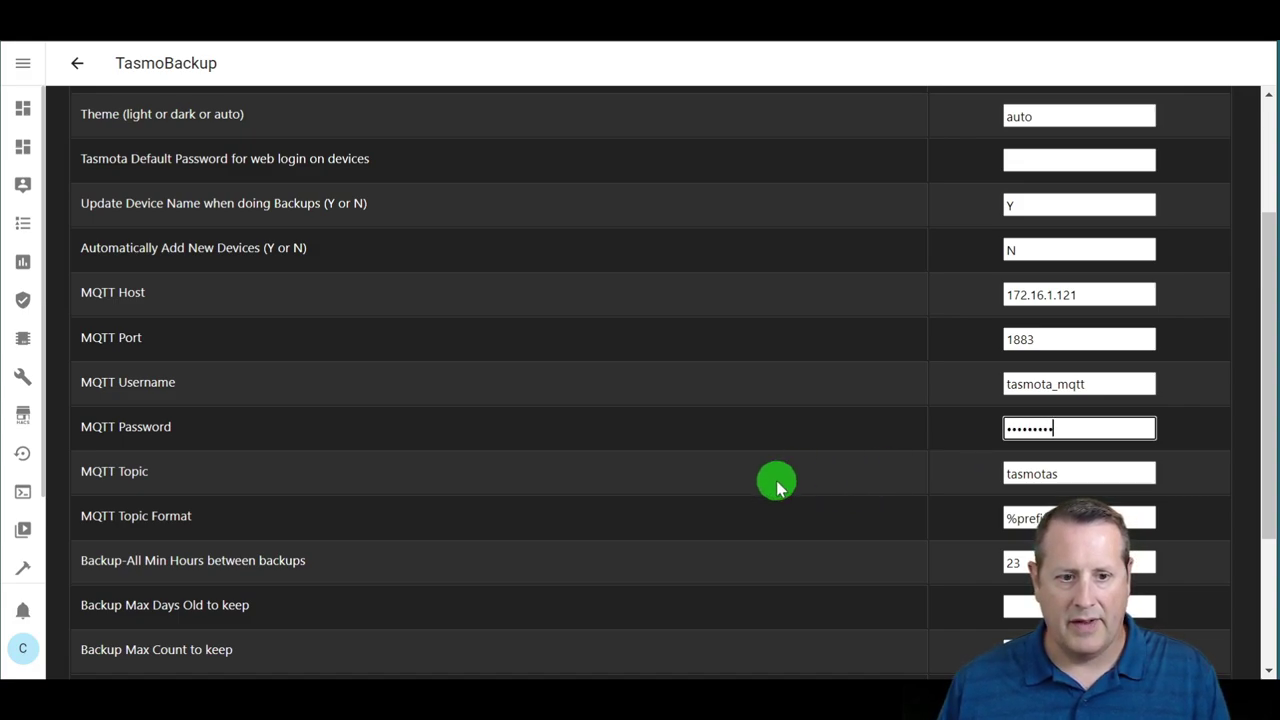
Set Backup Max Count to keep to 4, save the settings, and return to the TasmoBackup device list.
scroll(335, 505, down, 1)
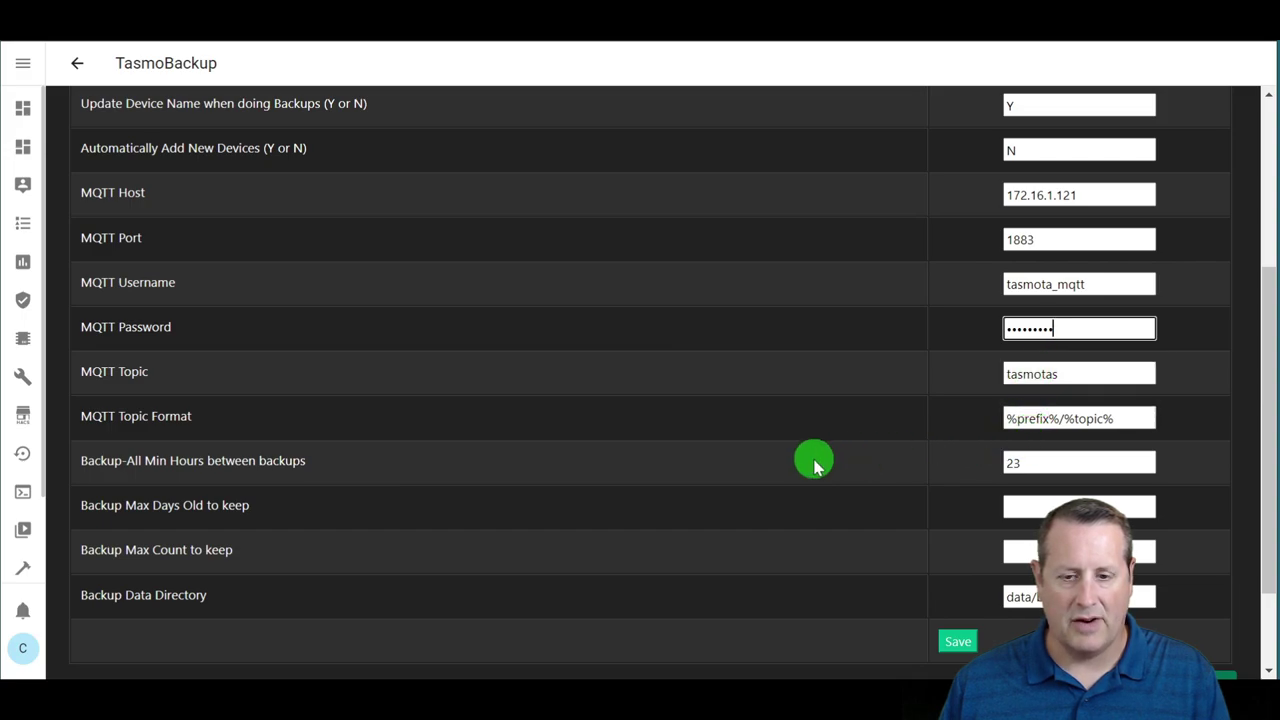
scroll(800, 495, down, 1)
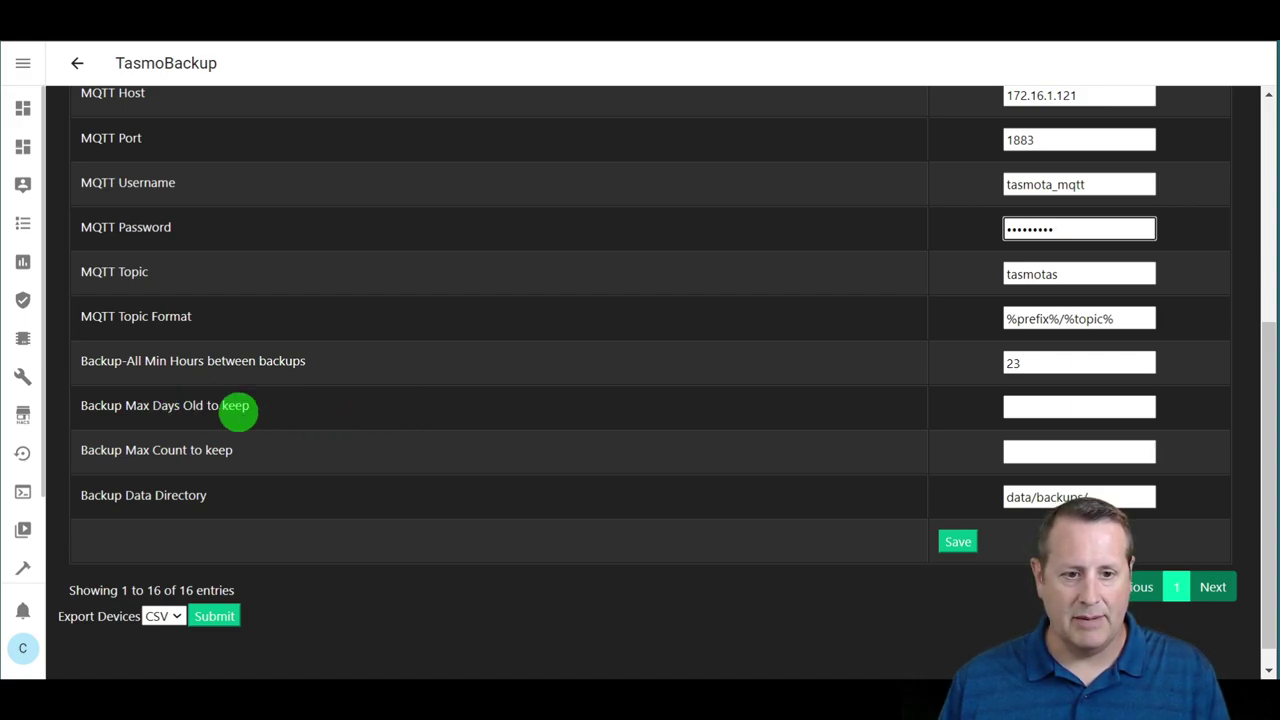
click(1019, 452)
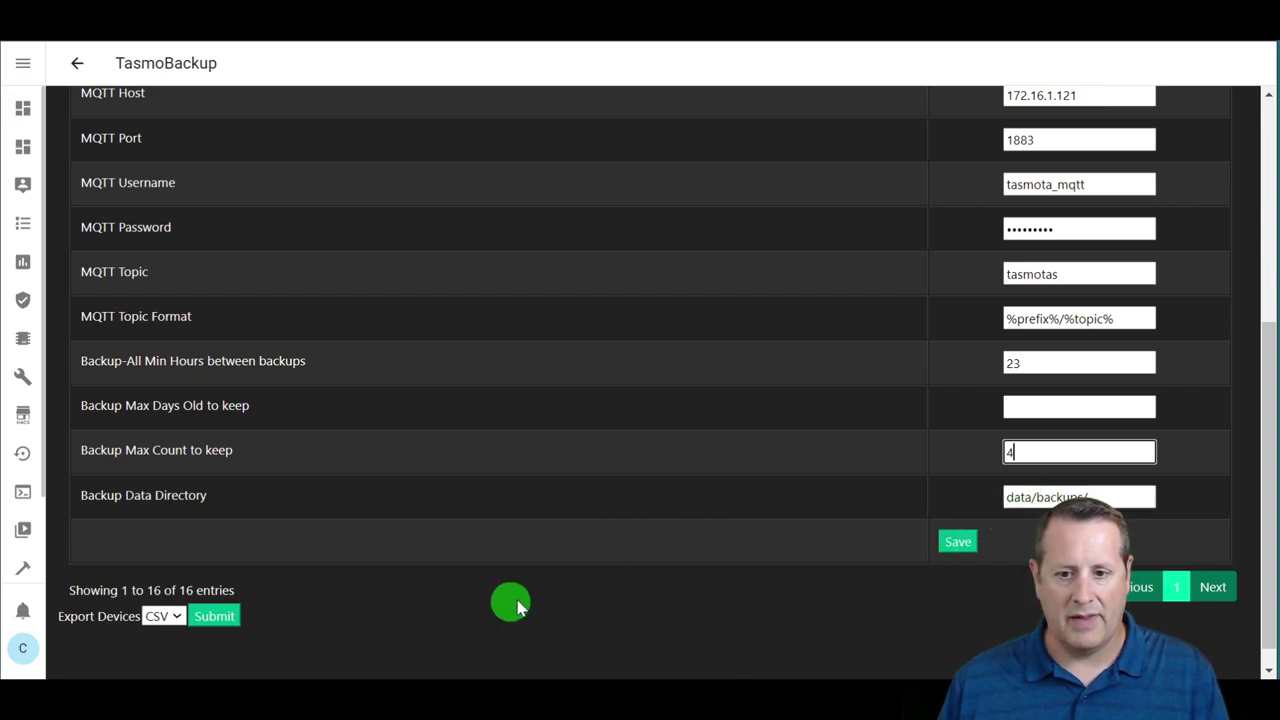
click(958, 545)
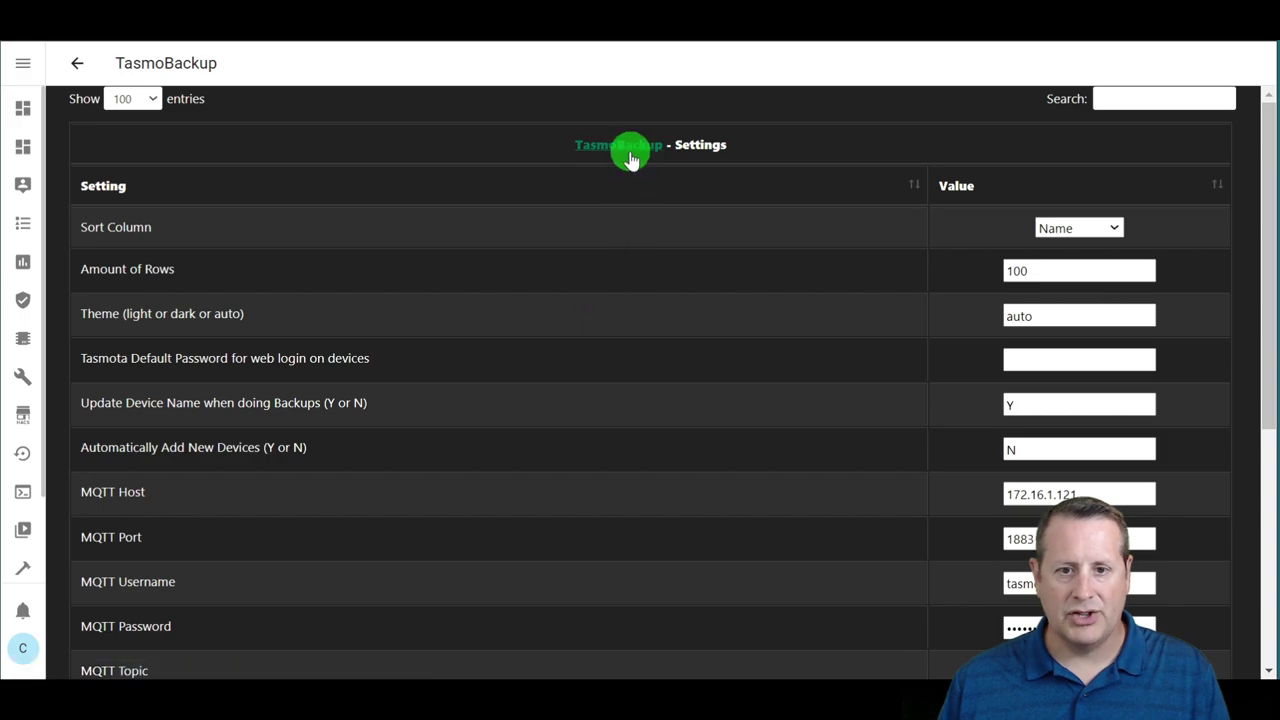
click(627, 146)
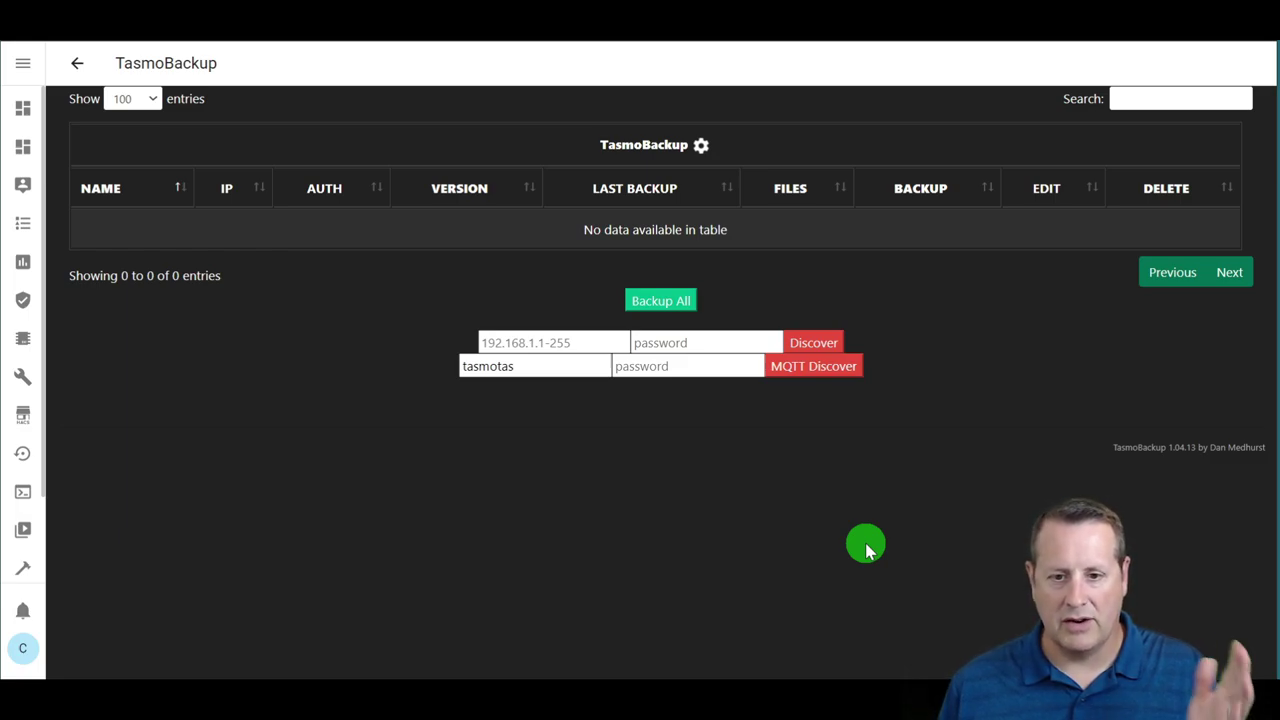
Run an MQTT discovery on the tasmotas topic, add all found devices, and dismiss the confirmation.
click(830, 366)
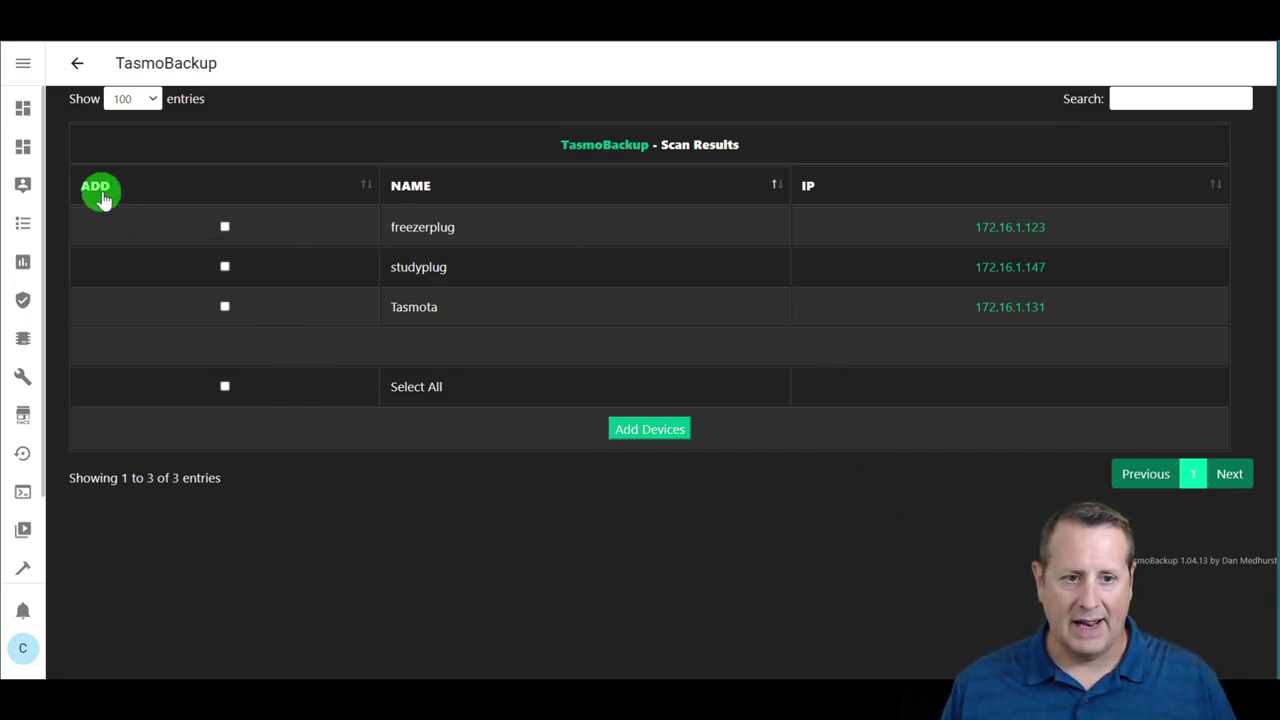
click(225, 386)
click(651, 429)
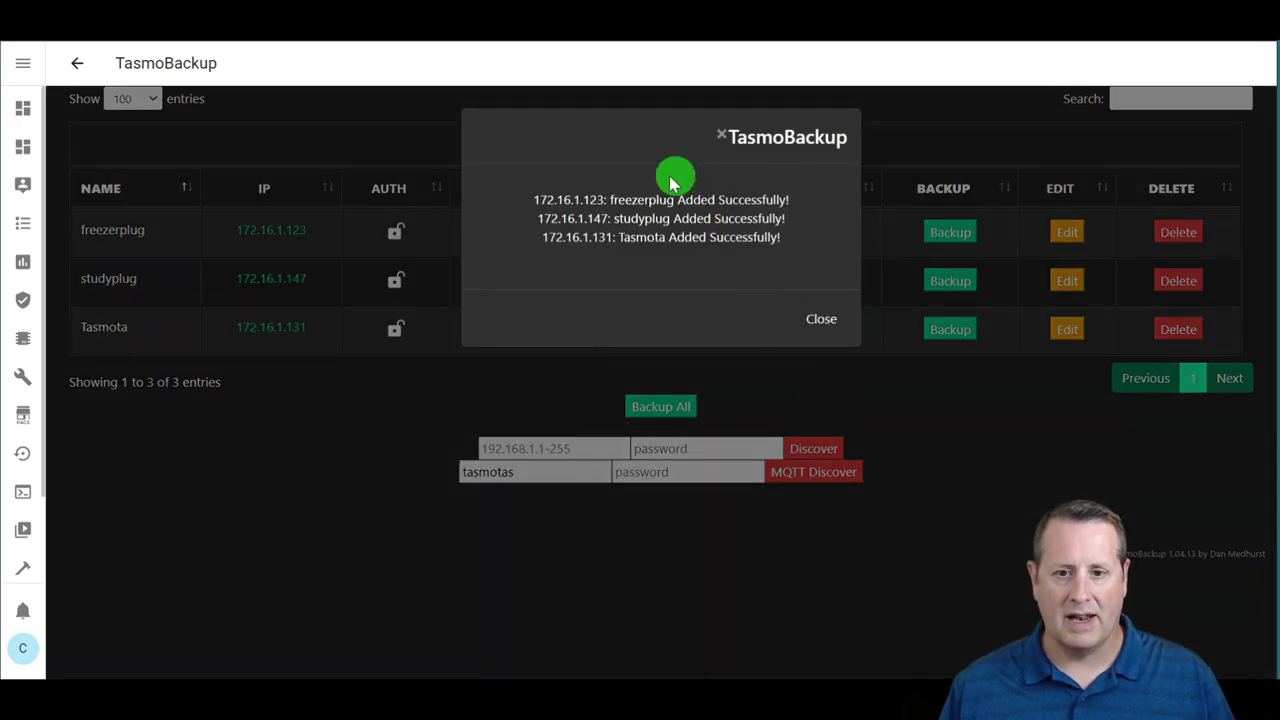
click(820, 320)
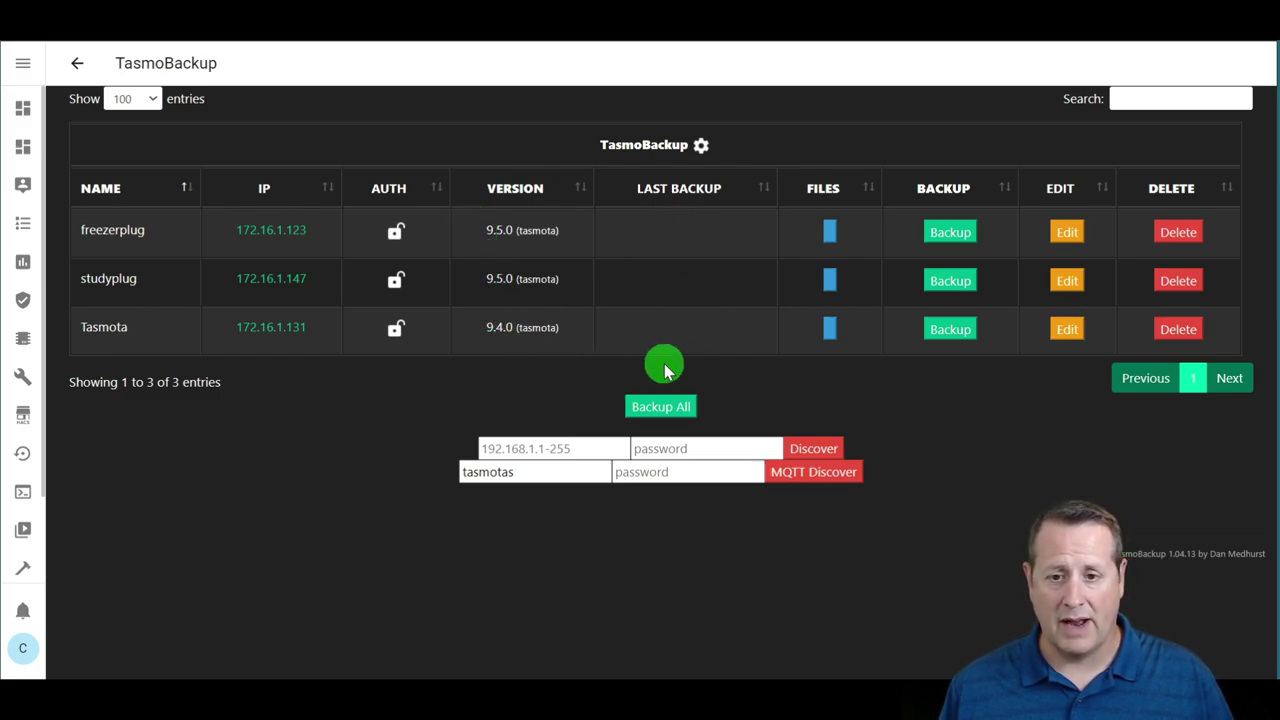
Open the freezerplug device's edit form to check its authentication field, and return to the device list without changes.
click(1070, 232)
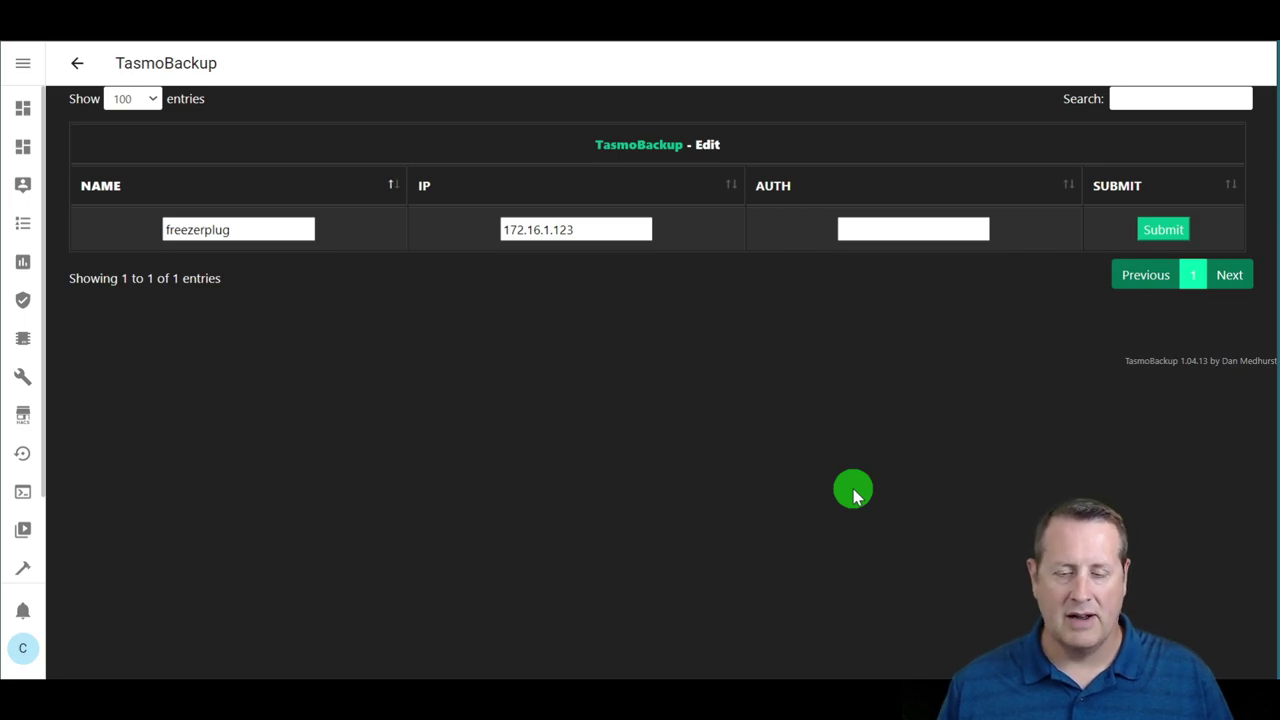
click(886, 229)
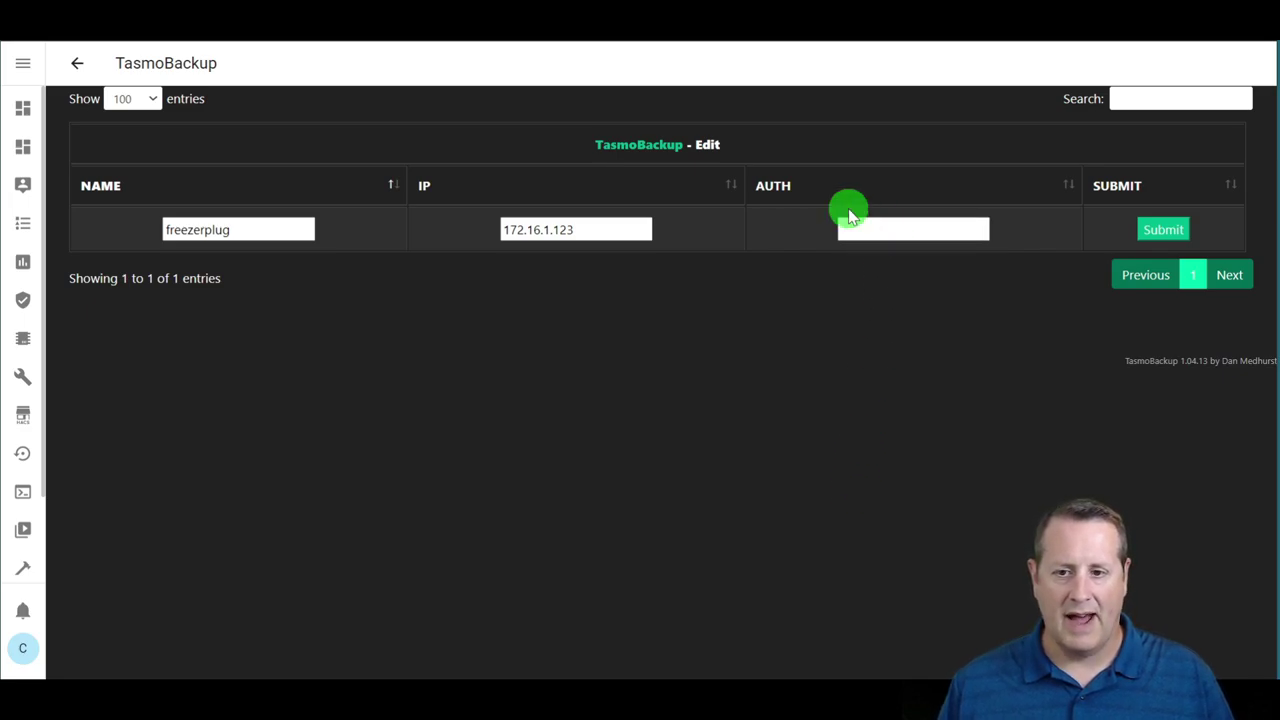
click(81, 63)
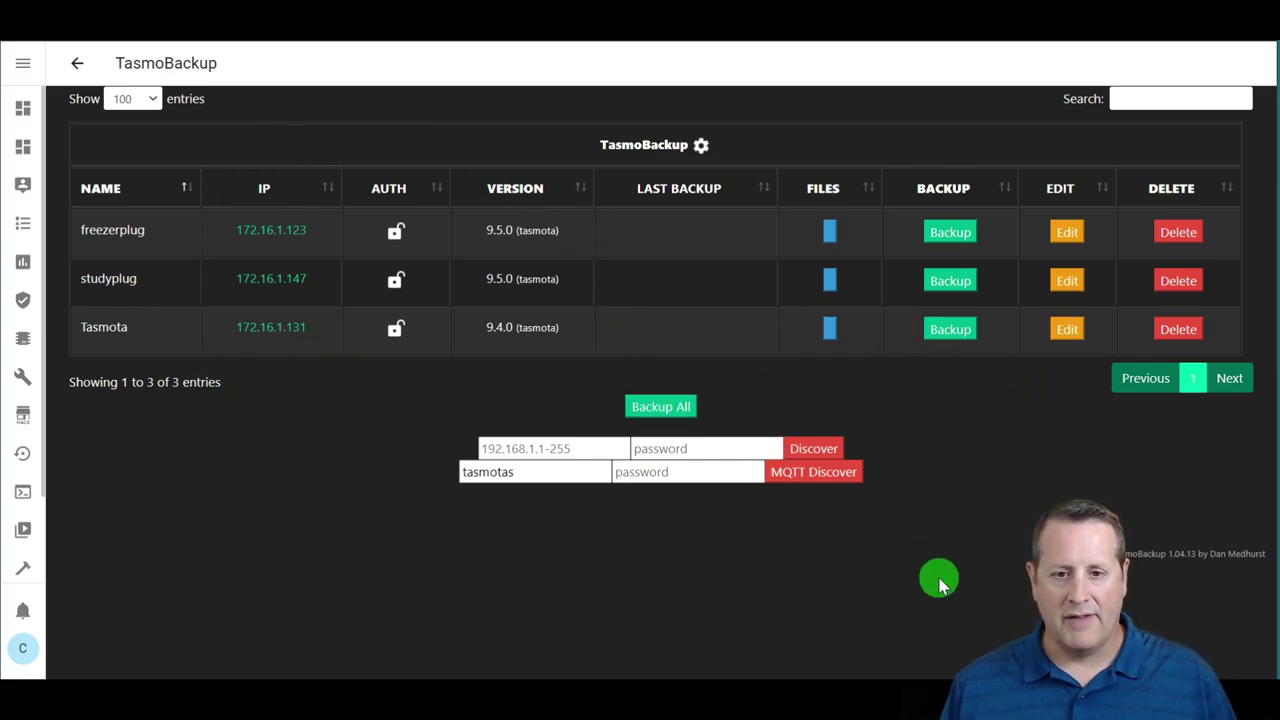
Back up the freezerplug device, dismiss the confirmation, and open its listing of backup files.
click(963, 238)
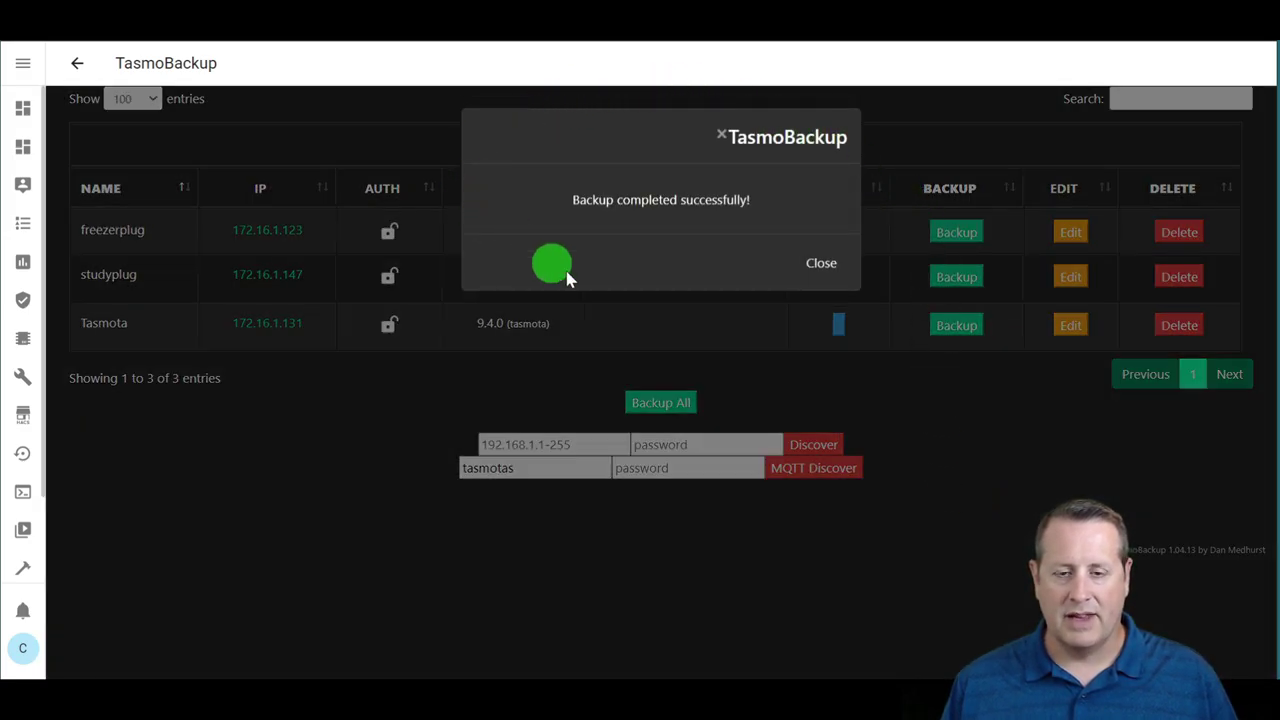
click(831, 274)
click(840, 236)
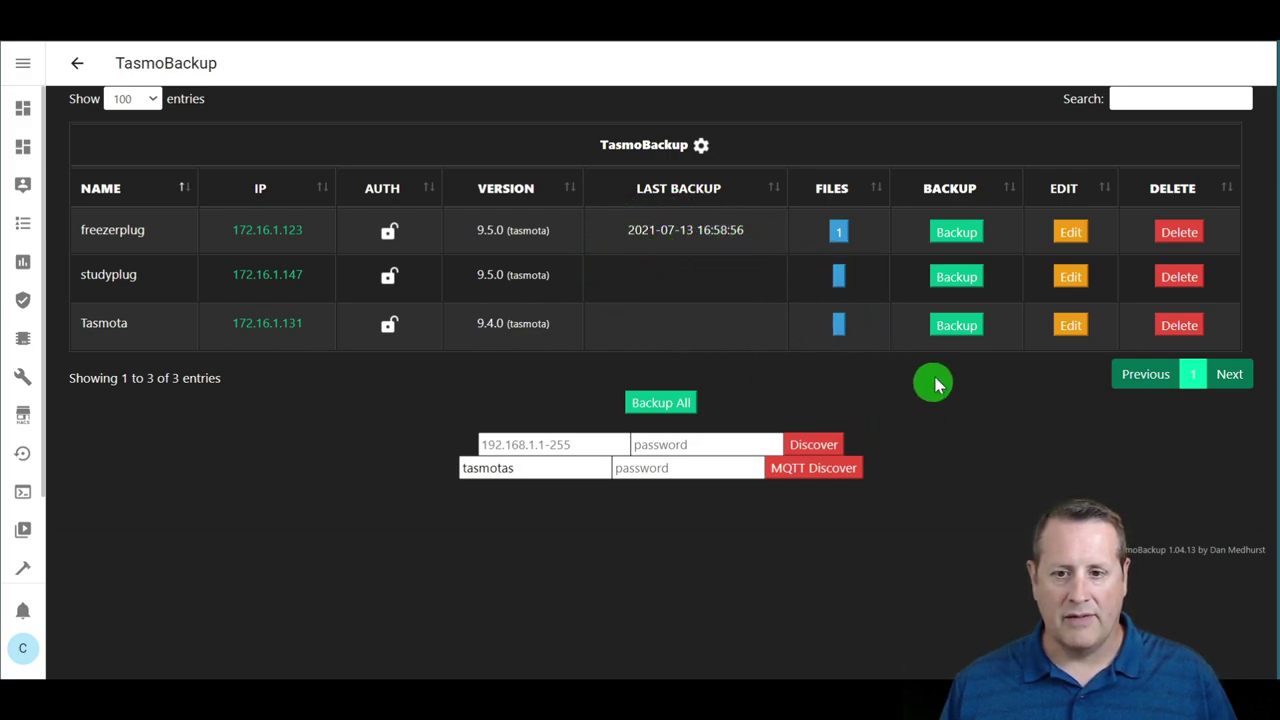
click(838, 236)
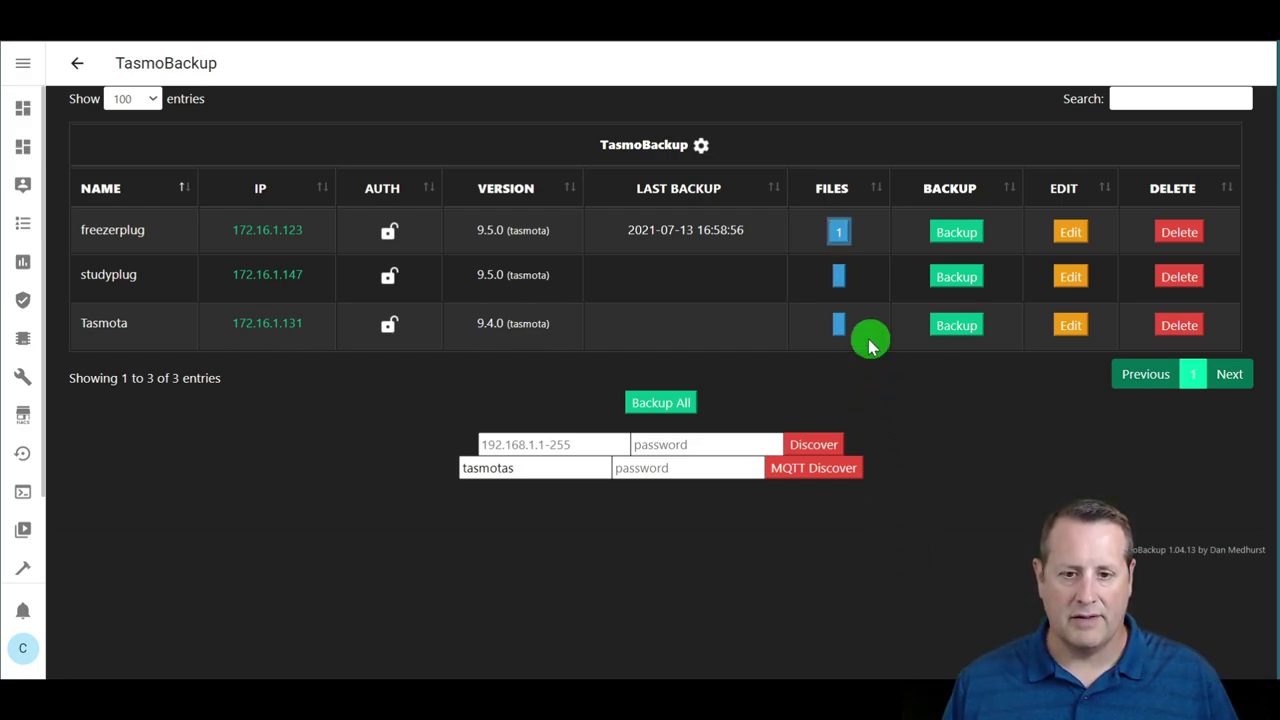
click(840, 234)
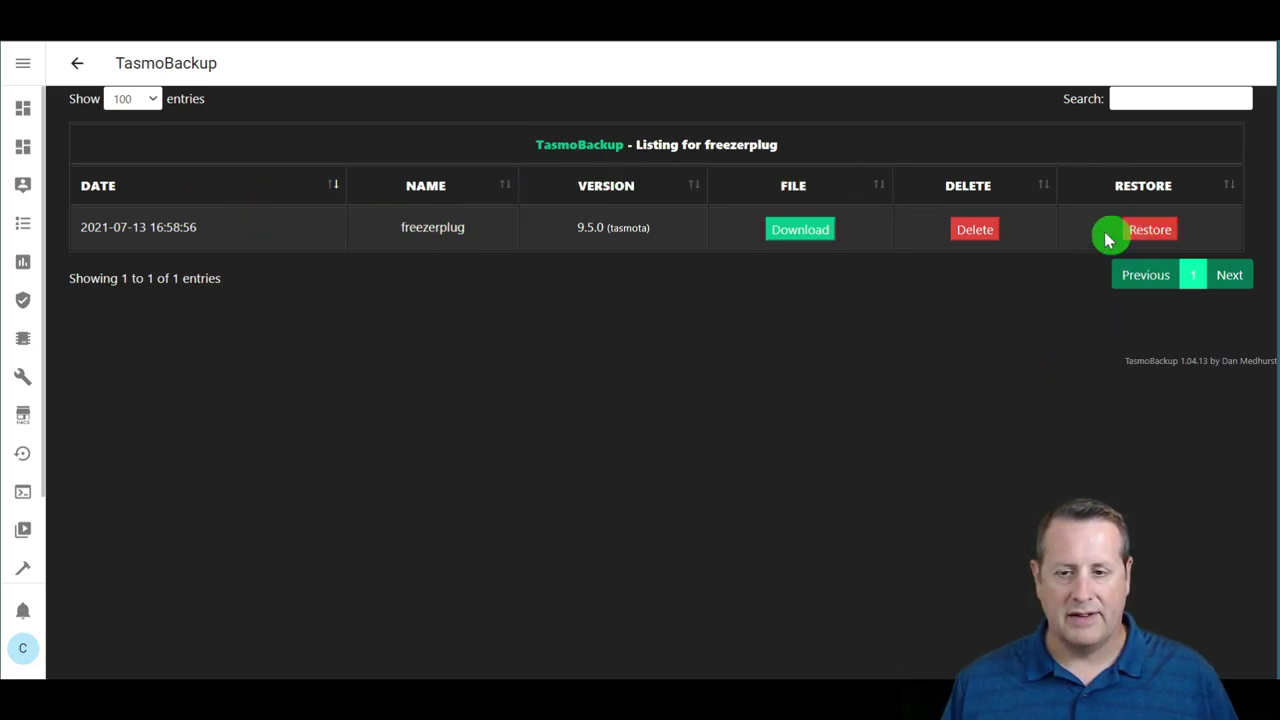
Return to the device list and back up all devices, dismissing the confirmation.
click(596, 150)
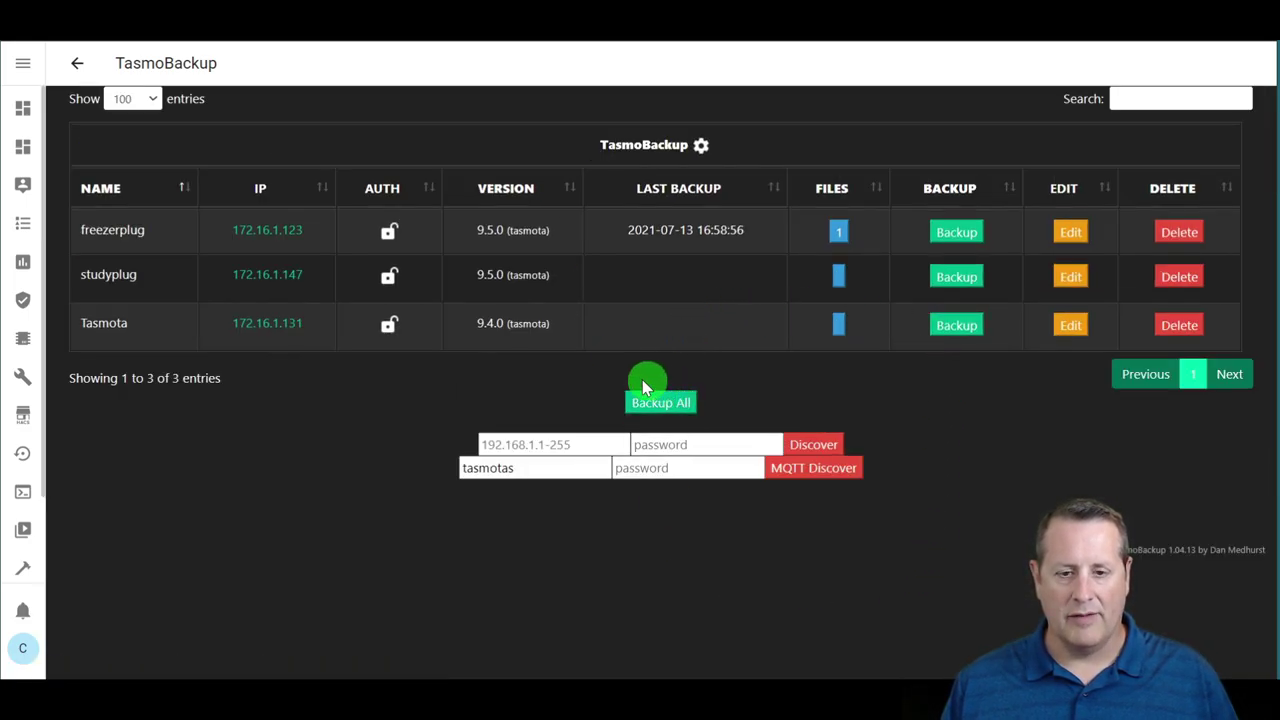
click(677, 403)
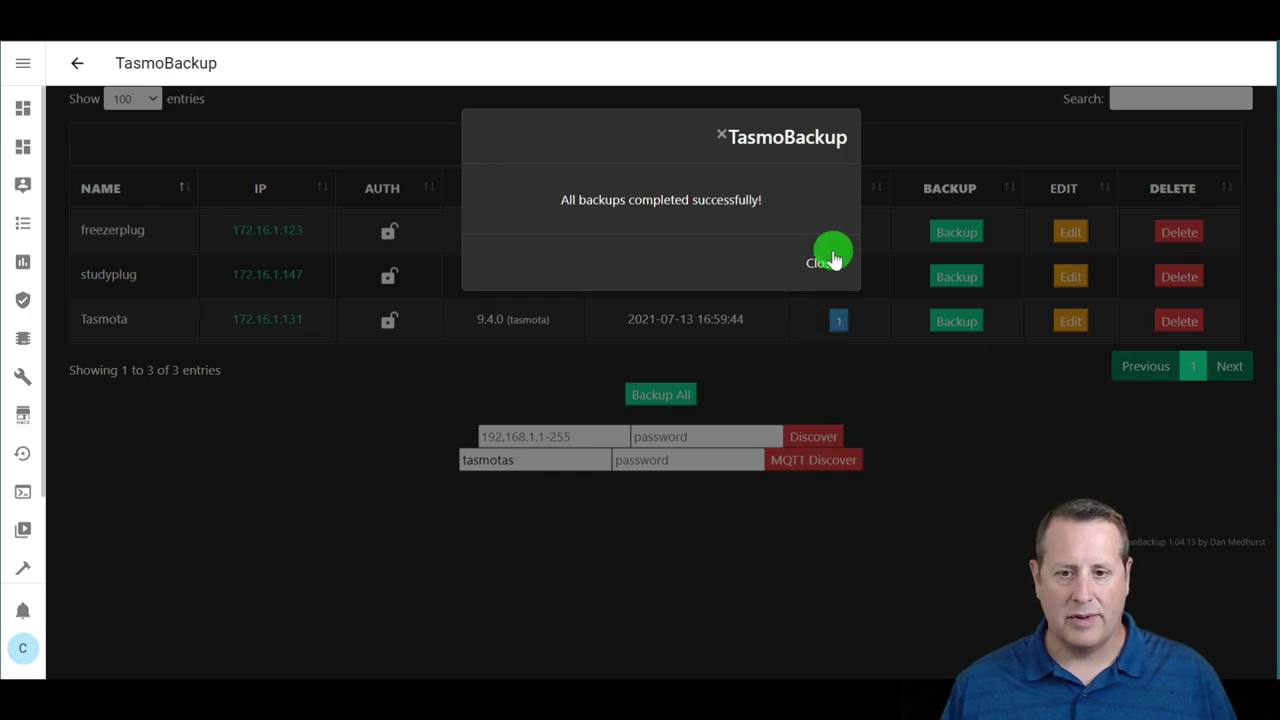
click(835, 264)
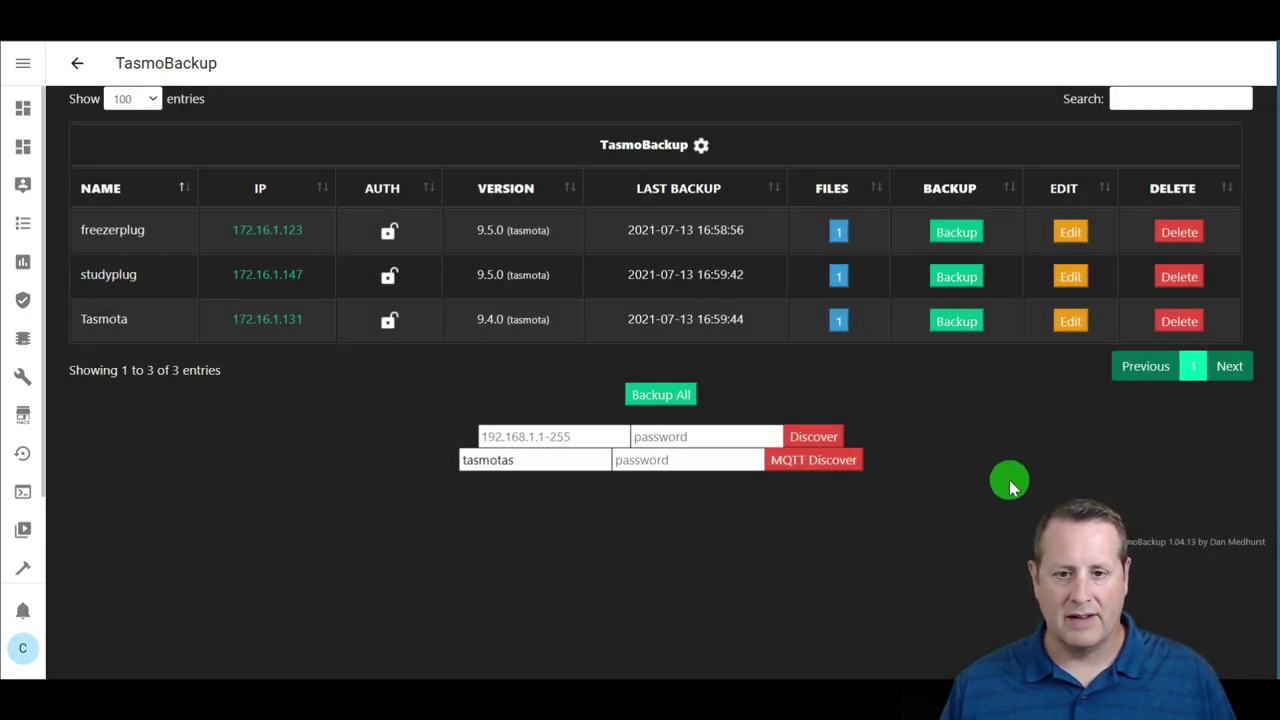
Rename the Tasmota device at 172.16.1.131 to fridgeplug and run a backup of it, dismissing both confirmations.
click(1068, 321)
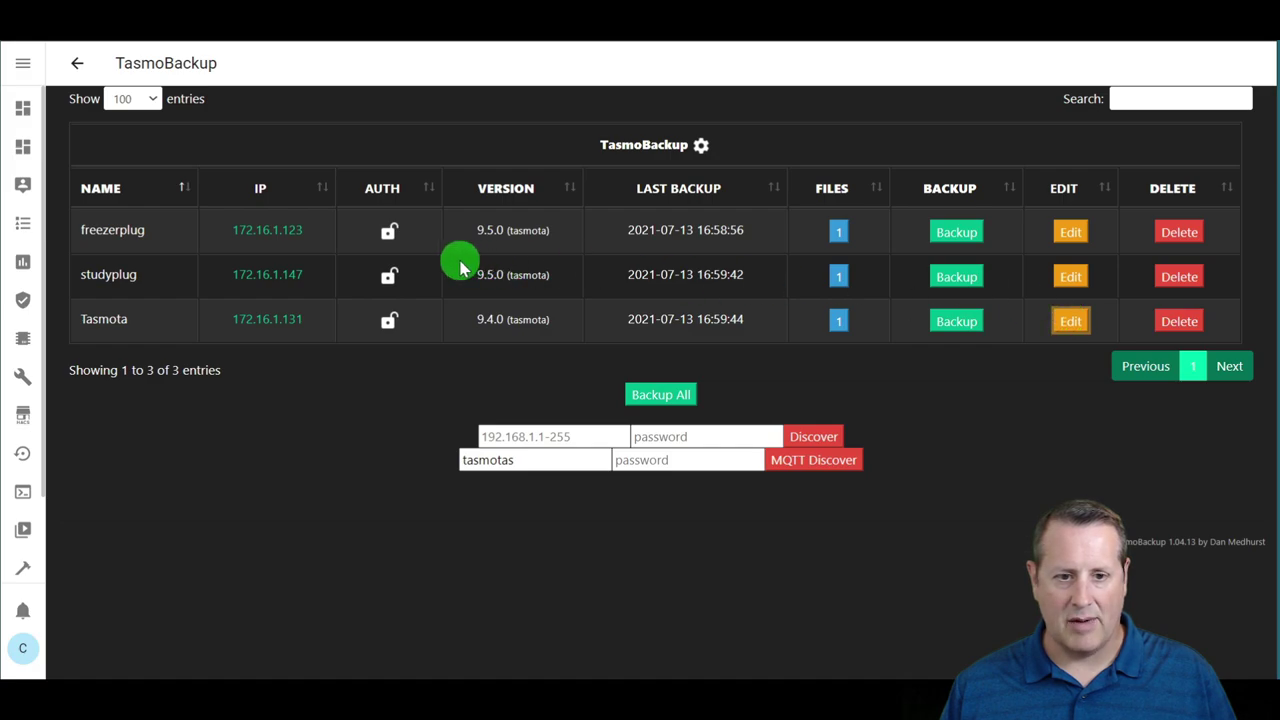
drag(238, 230, 114, 230)
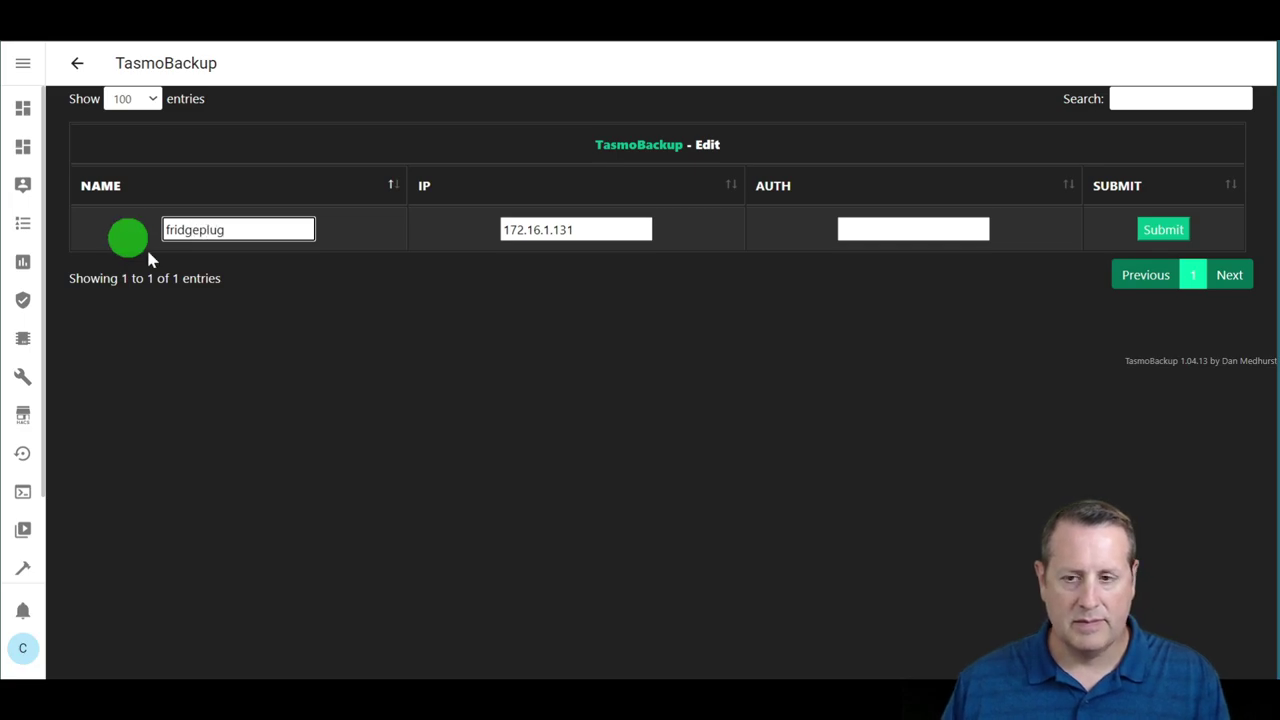
click(1155, 230)
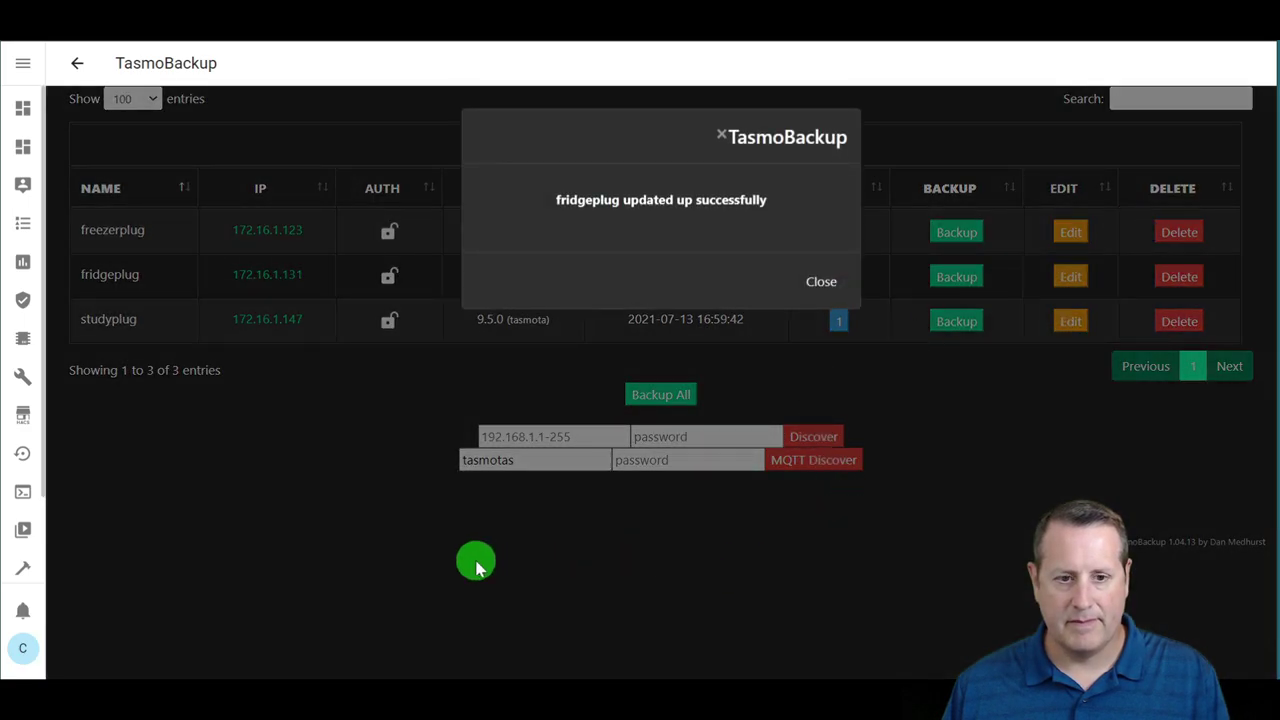
click(809, 286)
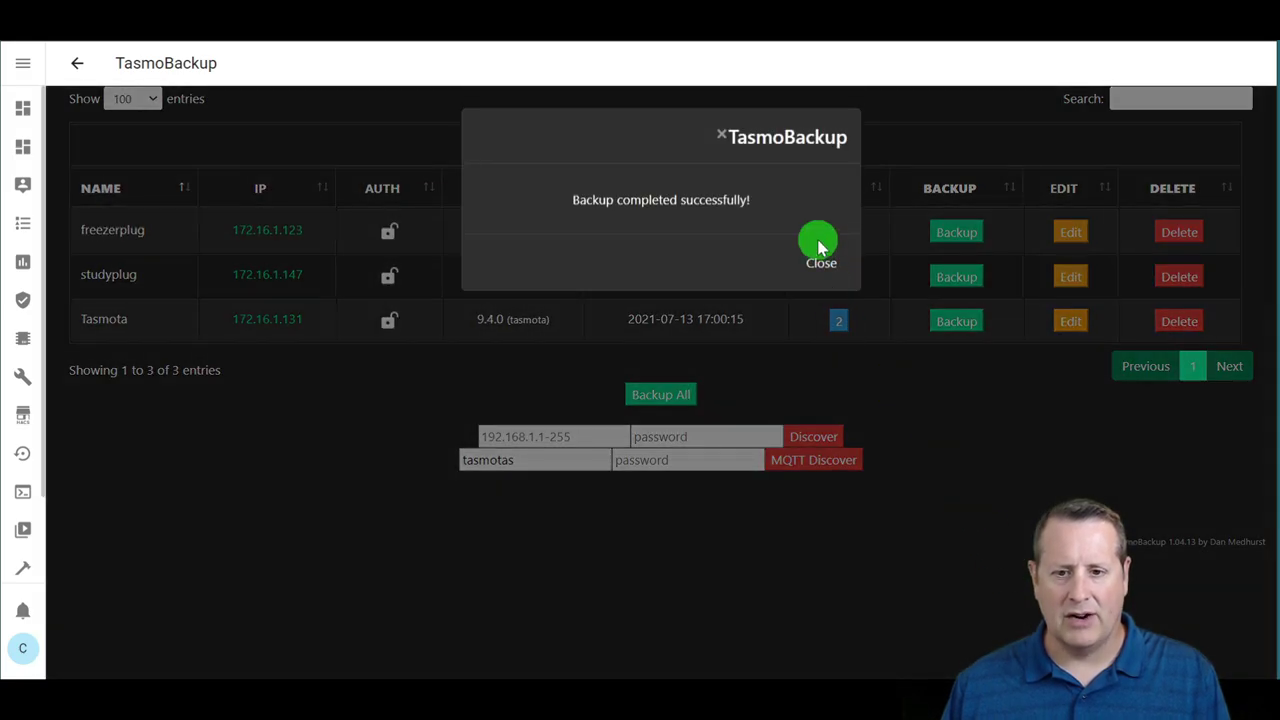
click(821, 244)
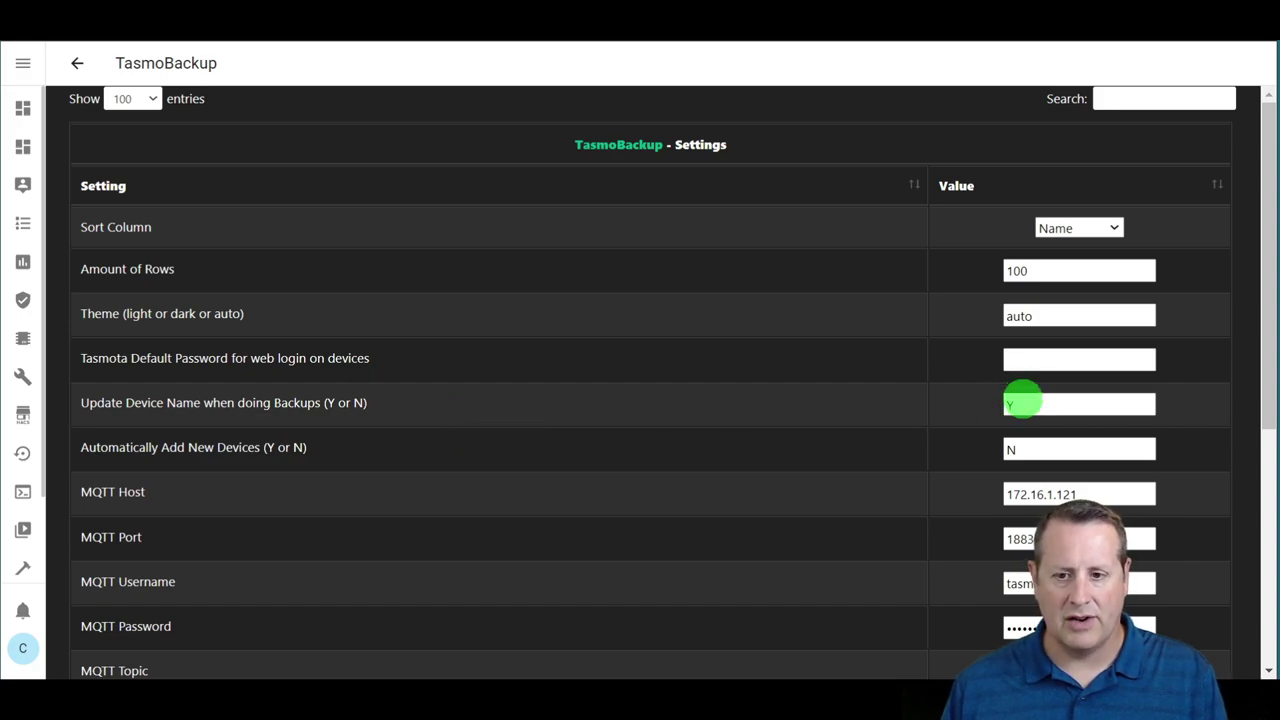
Set Update Device Name when doing Backups to N in the TasmoBackup settings, save, and return to the device list.
click(1020, 401)
text(N)
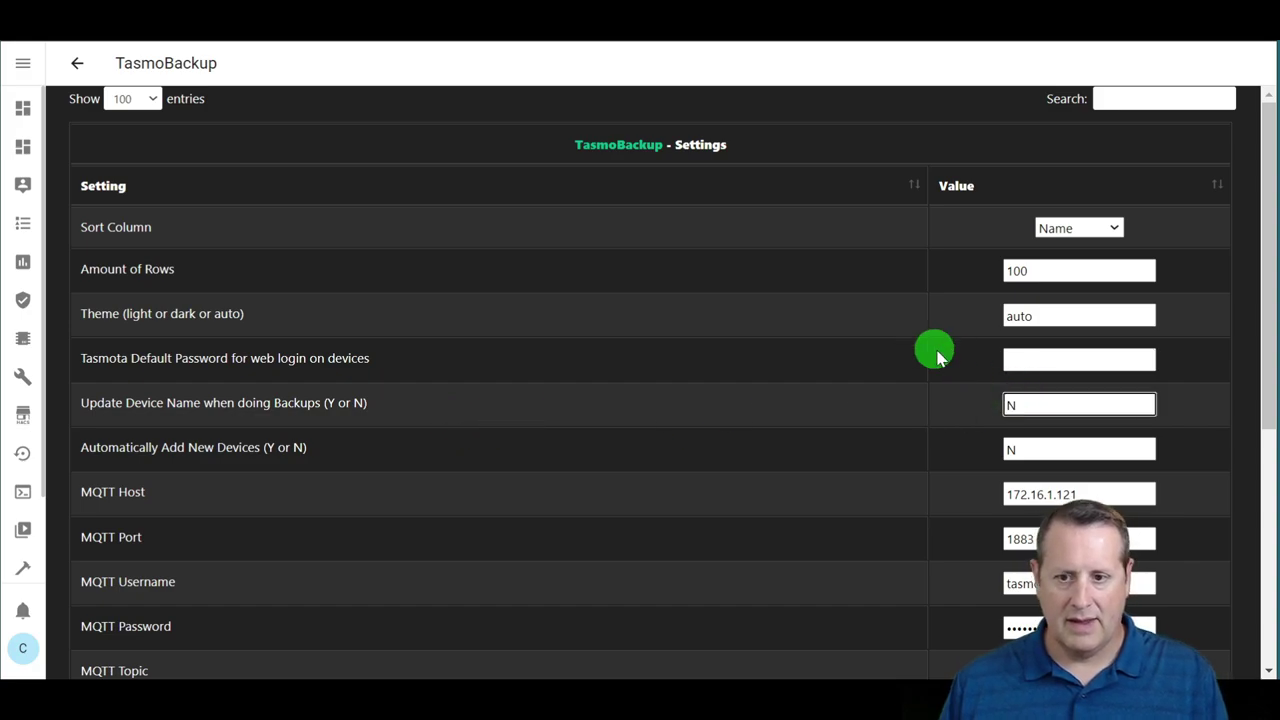
scroll(811, 391, down, 4)
click(953, 517)
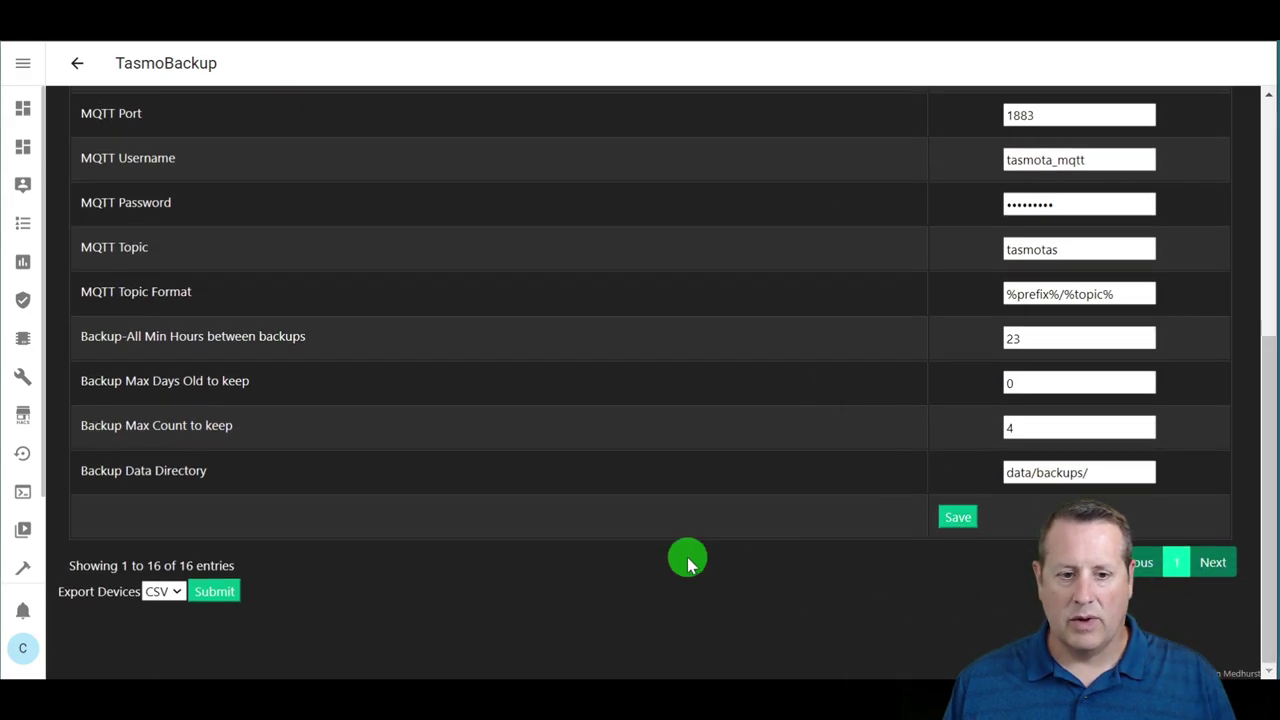
click(595, 150)
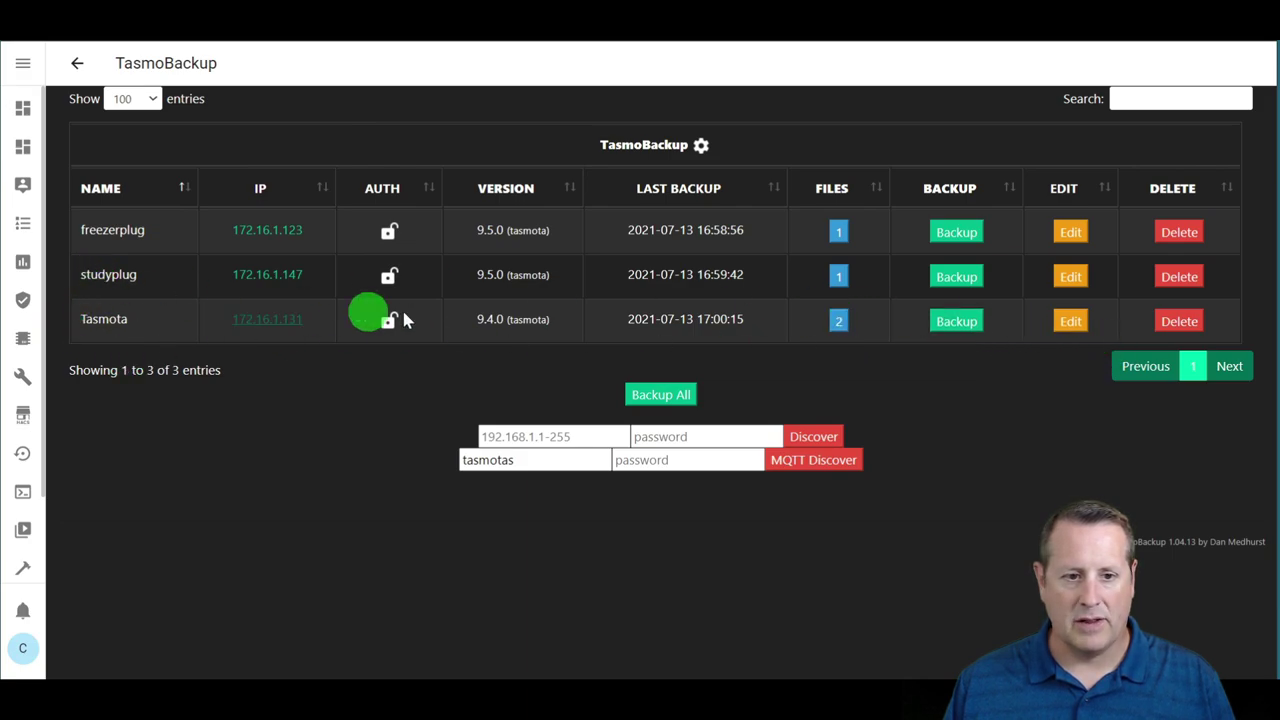
With device name updating disabled, rename the Tasmota device to fridgeplug again and back it up, dismissing the confirmations.
click(1068, 321)
click(225, 229)
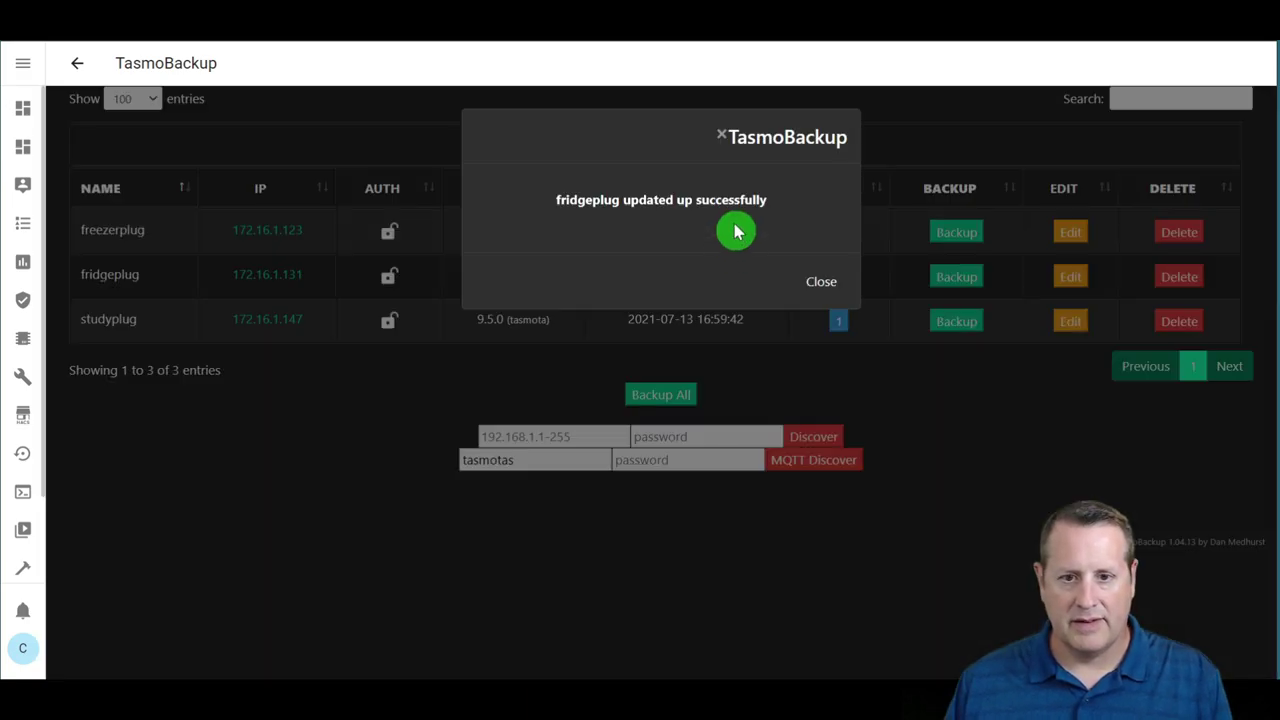
click(828, 284)
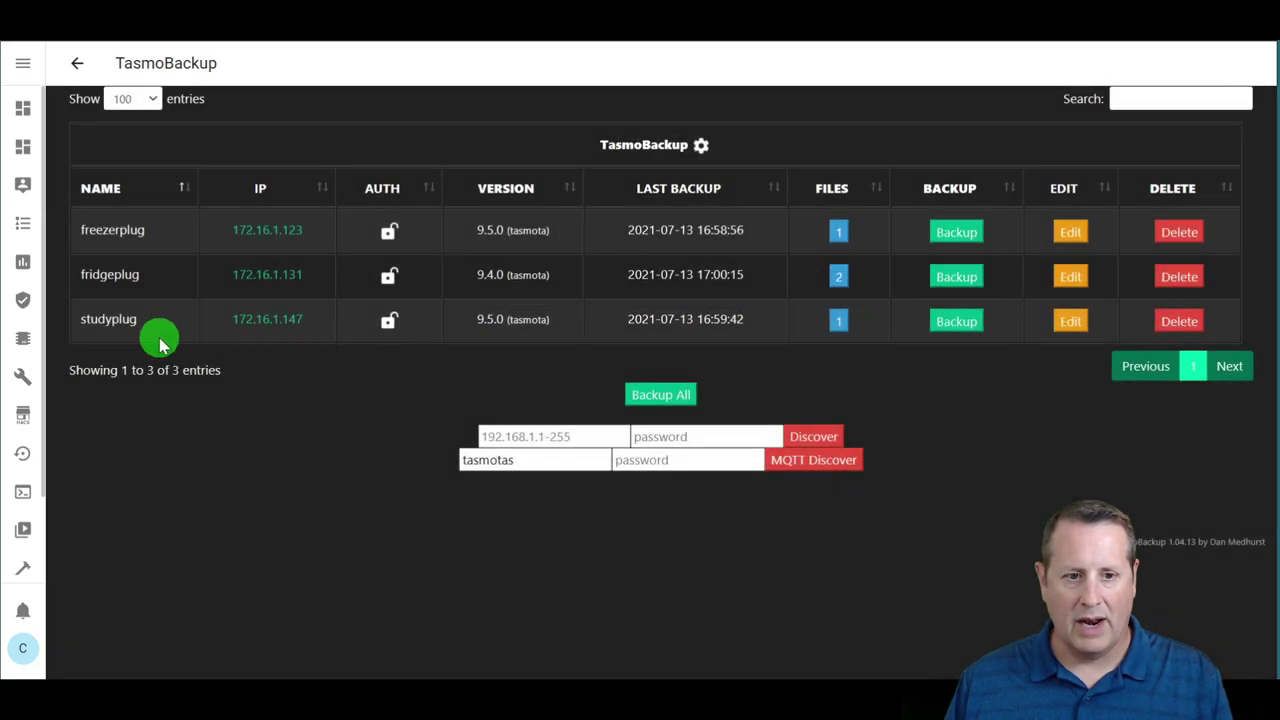
click(968, 278)
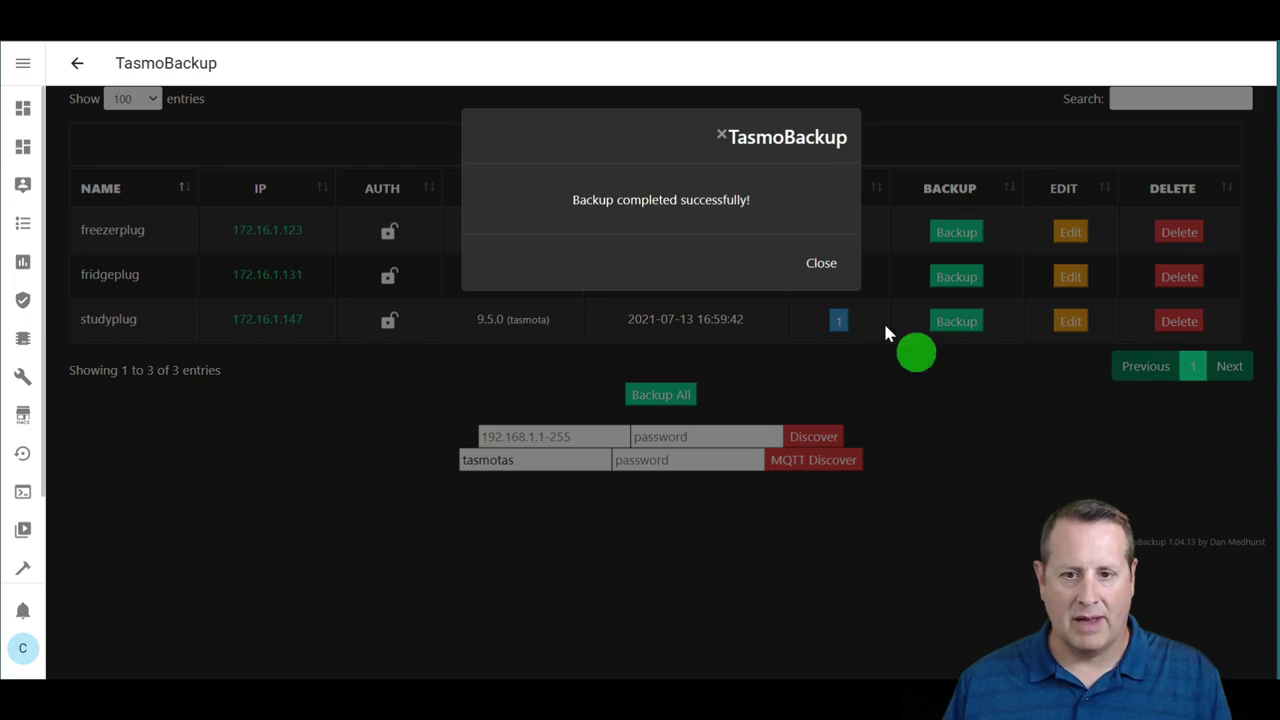
click(808, 266)
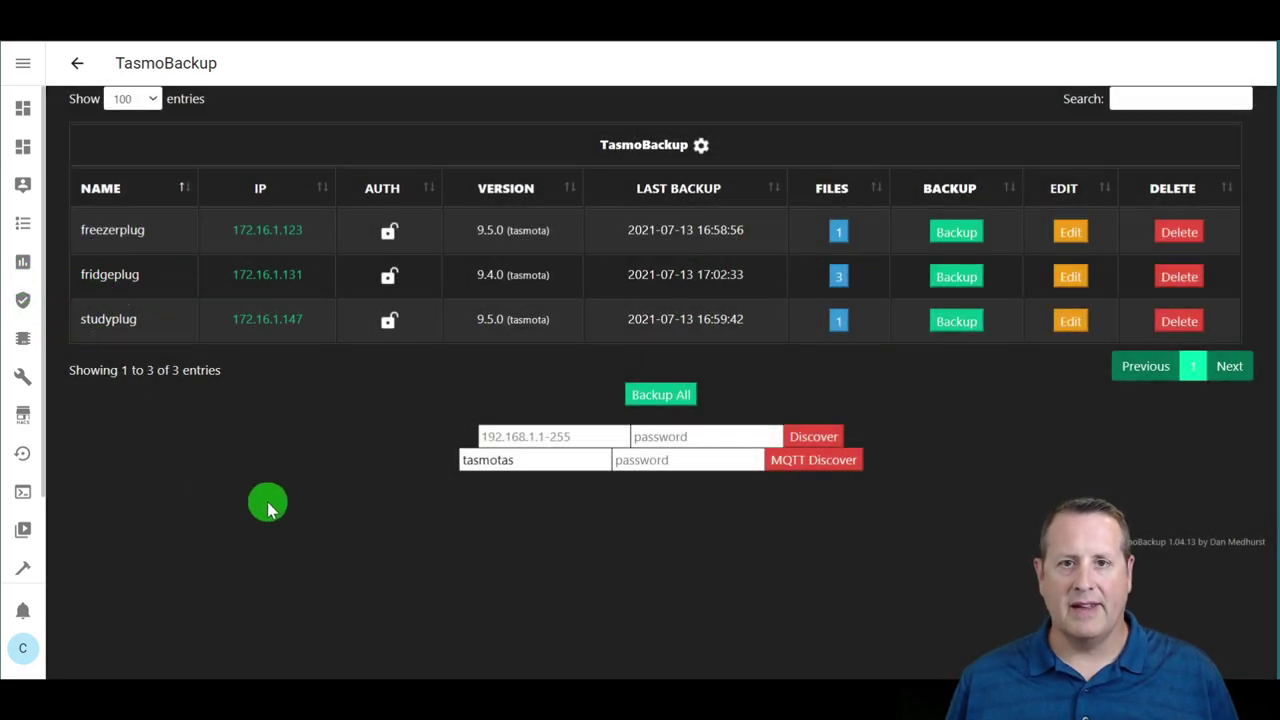
Set Update Device Name when doing Backups back to Y, save the settings, and return to the device list.
click(705, 147)
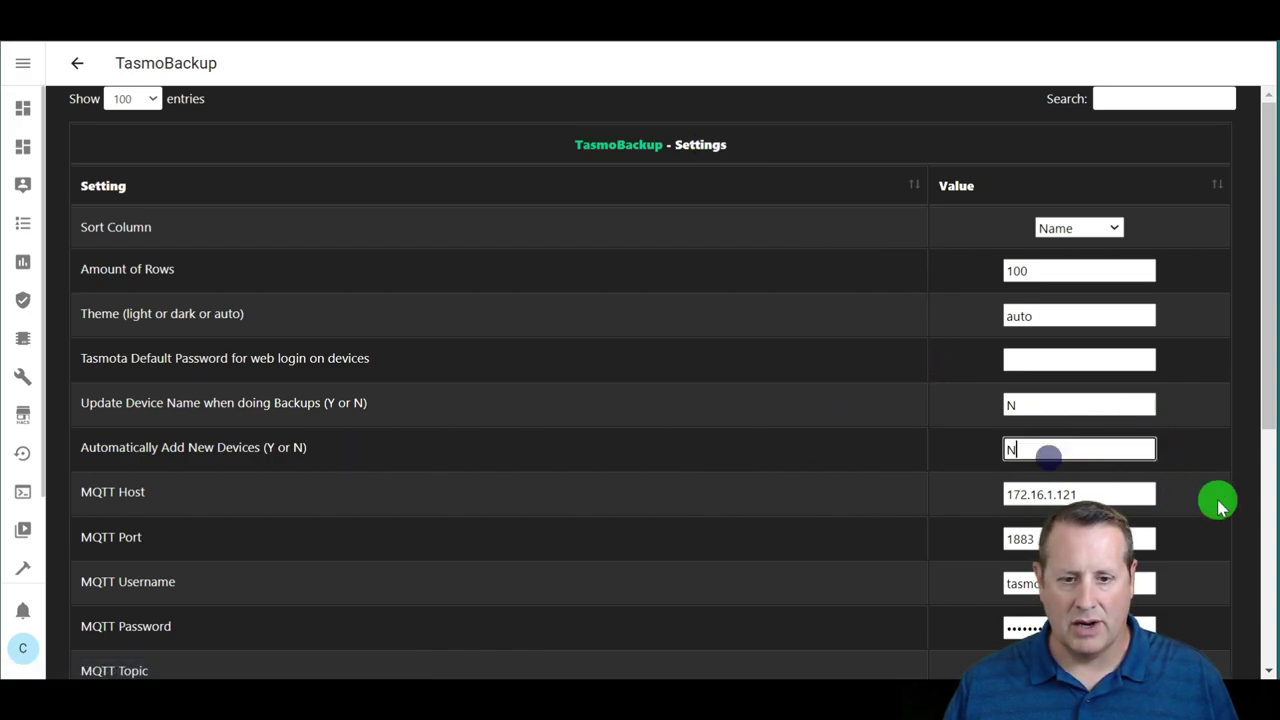
click(1074, 404)
key(BackSpace)
text(Y)
scroll(1140, 565, down, 4)
scroll(1128, 553, down, 1)
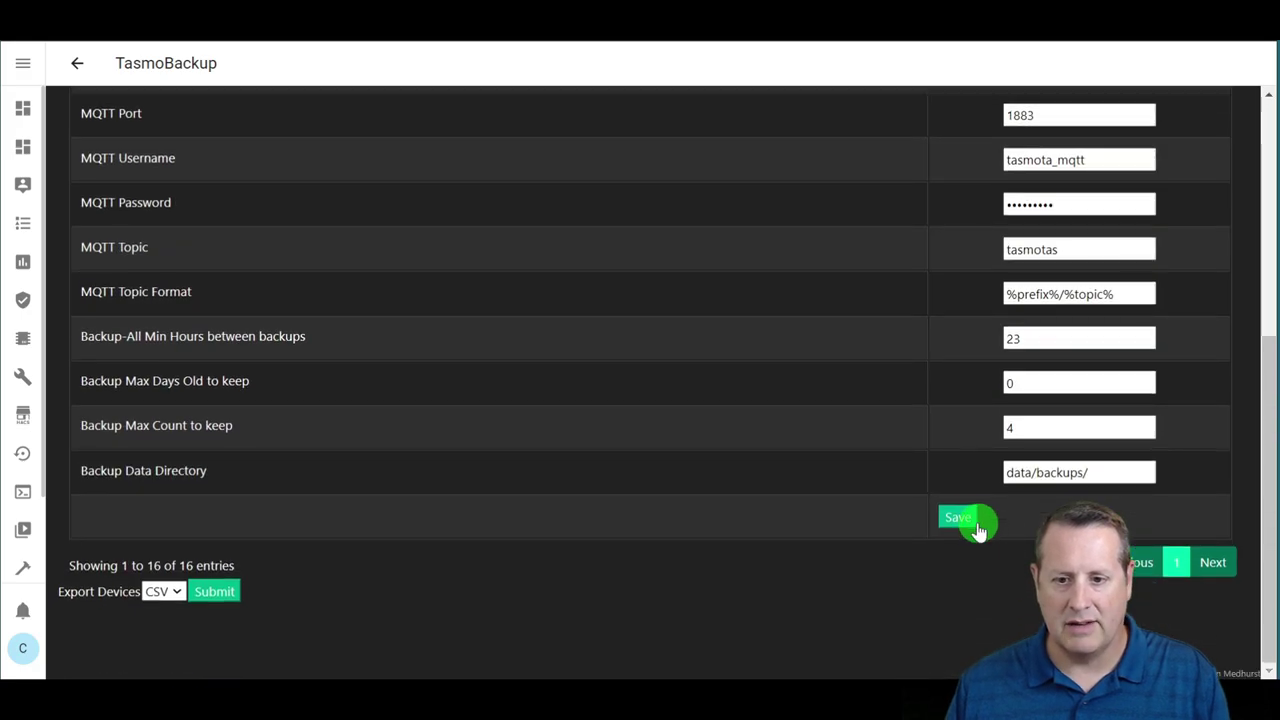
click(966, 519)
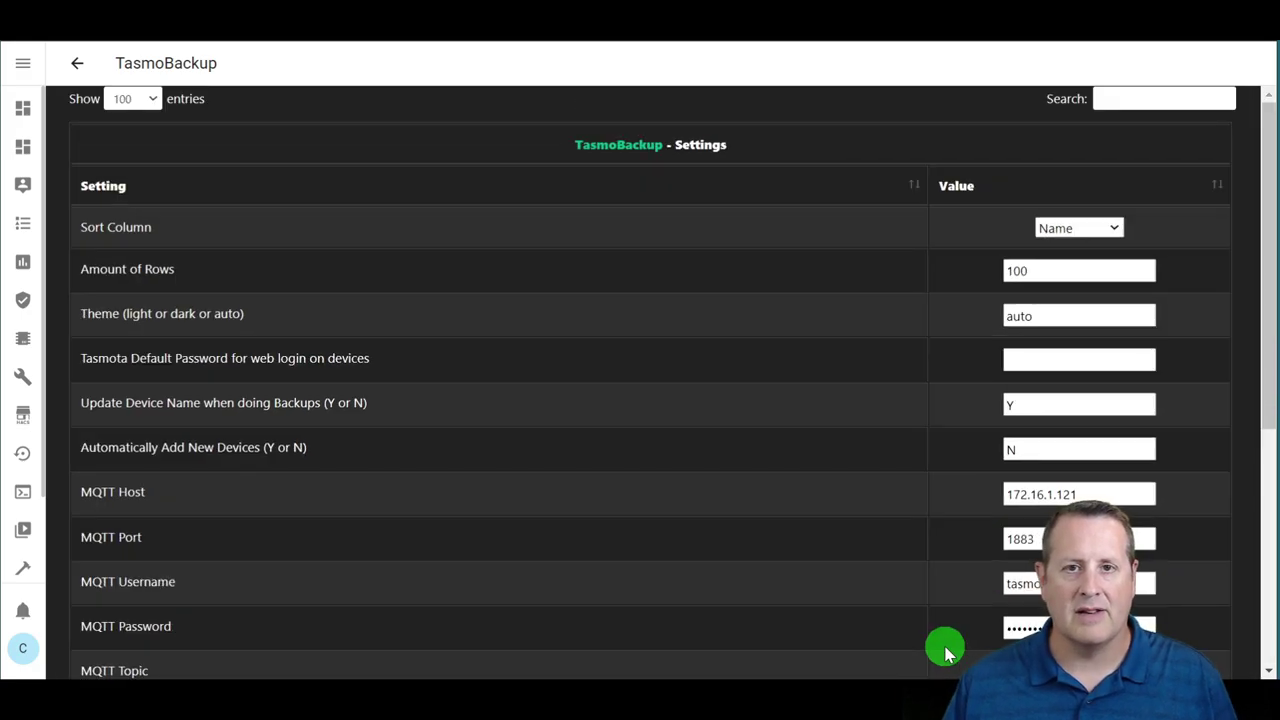
click(605, 145)
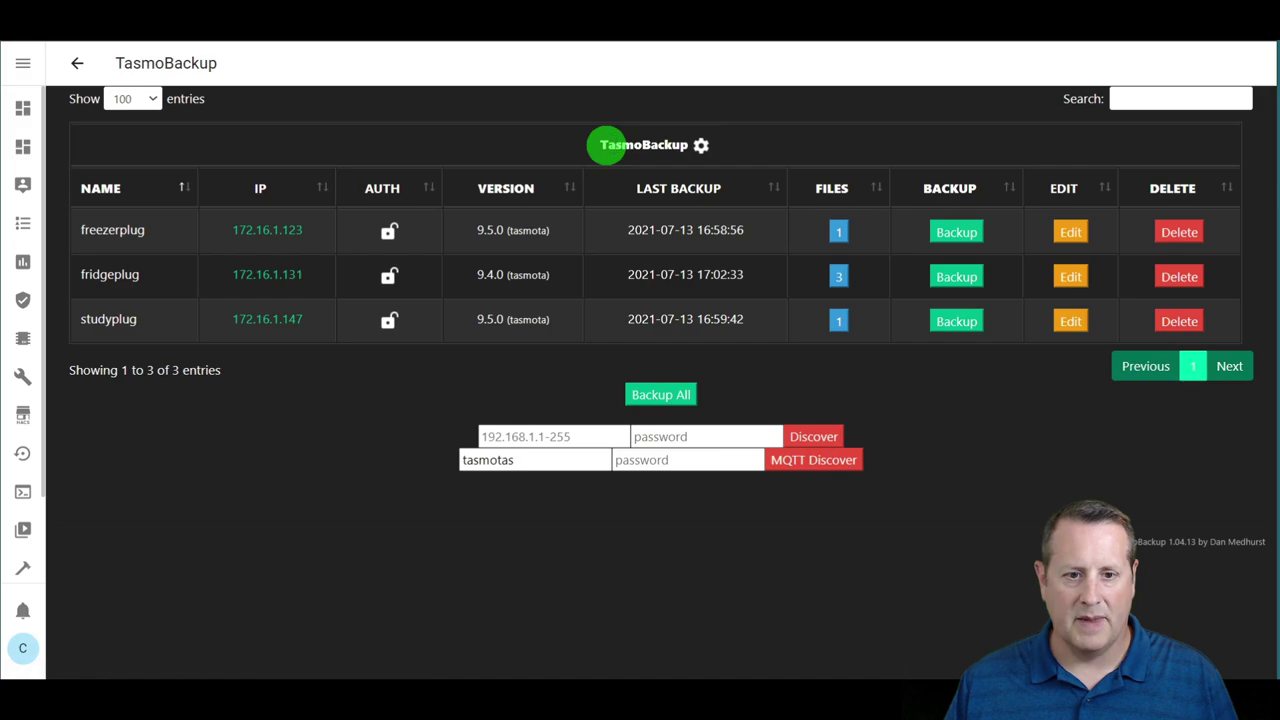
Back up the fridgeplug device at 172.16.1.131, examine the names in its backup listing, and return to the device list.
click(957, 277)
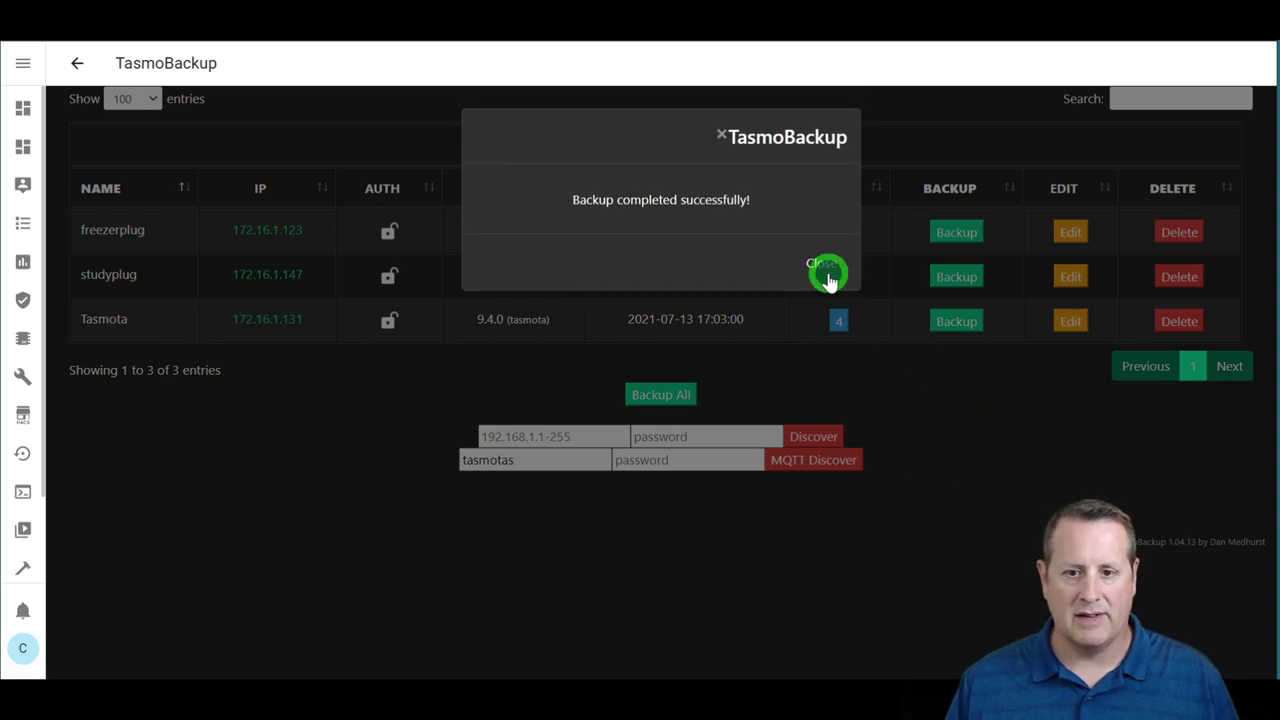
click(822, 262)
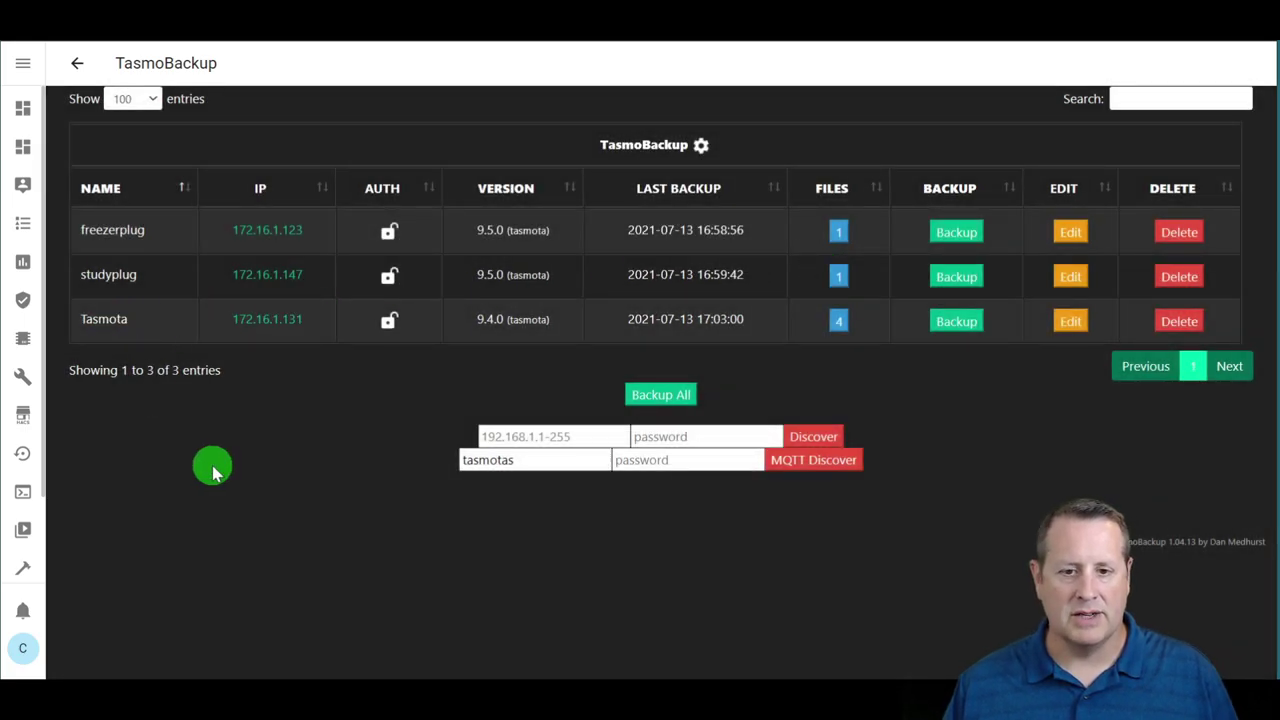
click(838, 324)
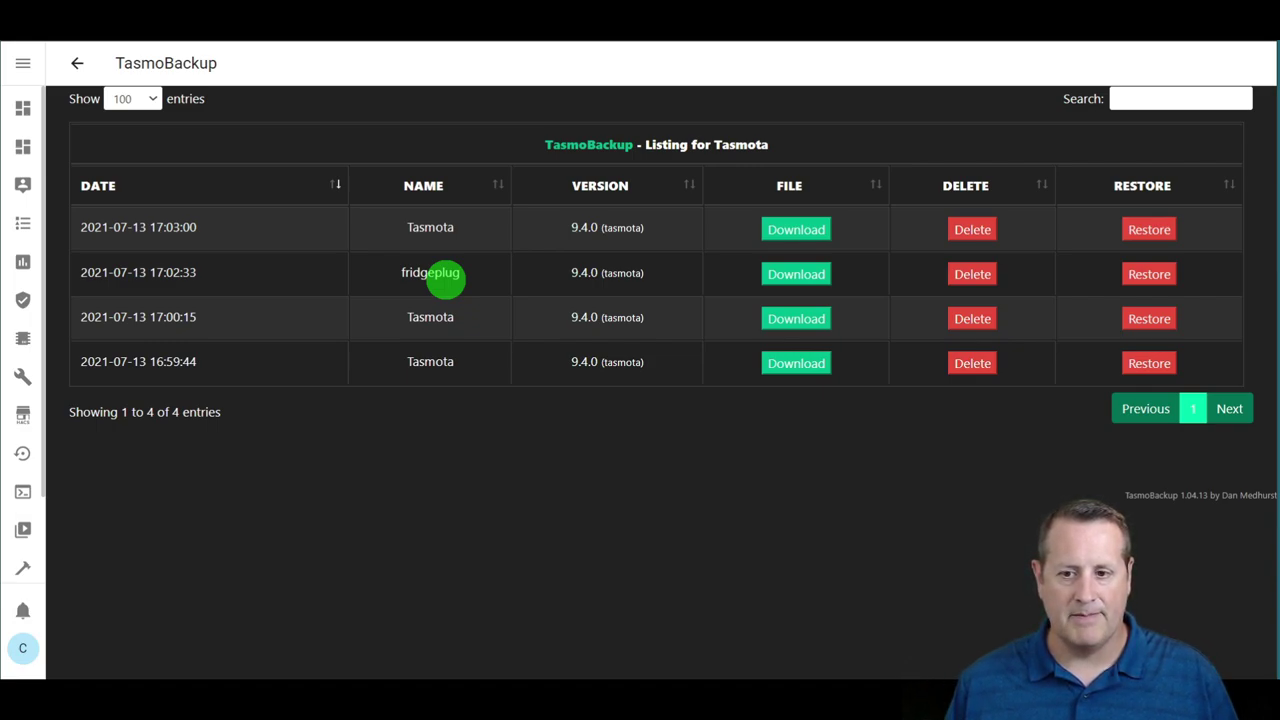
click(78, 66)
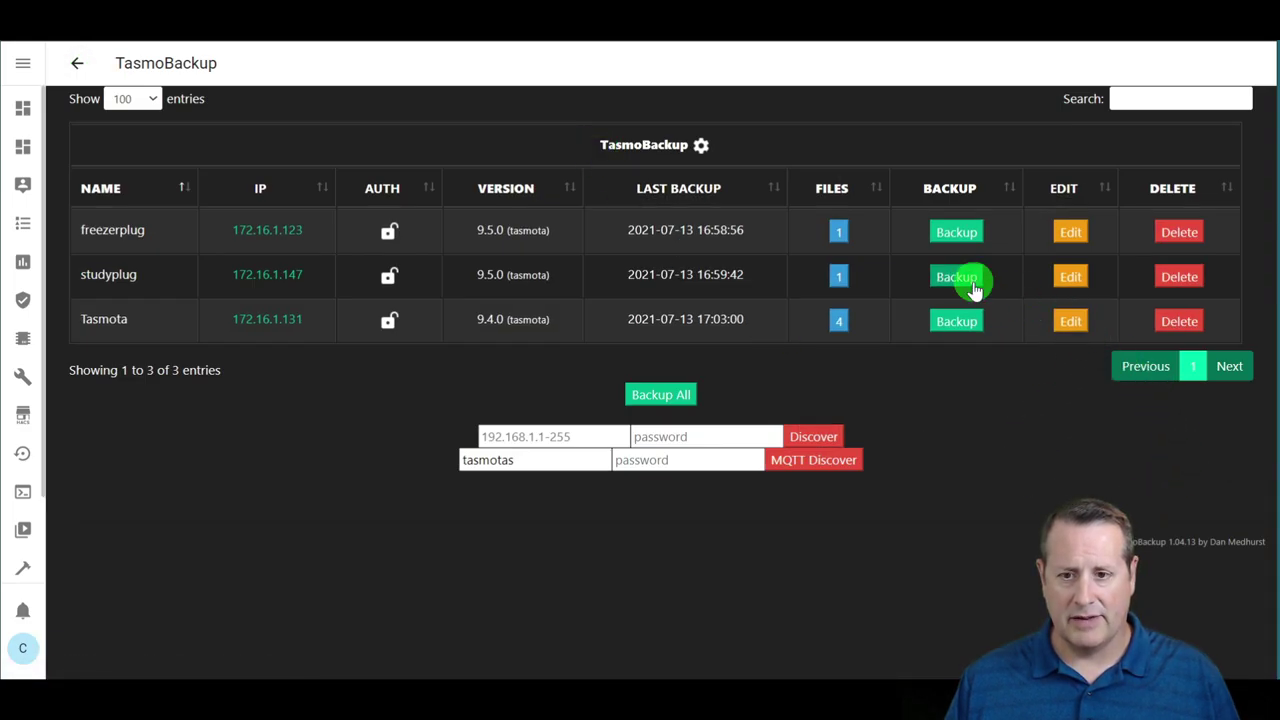
Delete the Tasmota device at 172.16.1.131 from TasmoBackup, confirming the deletion and dismissing the message.
click(1182, 321)
click(745, 131)
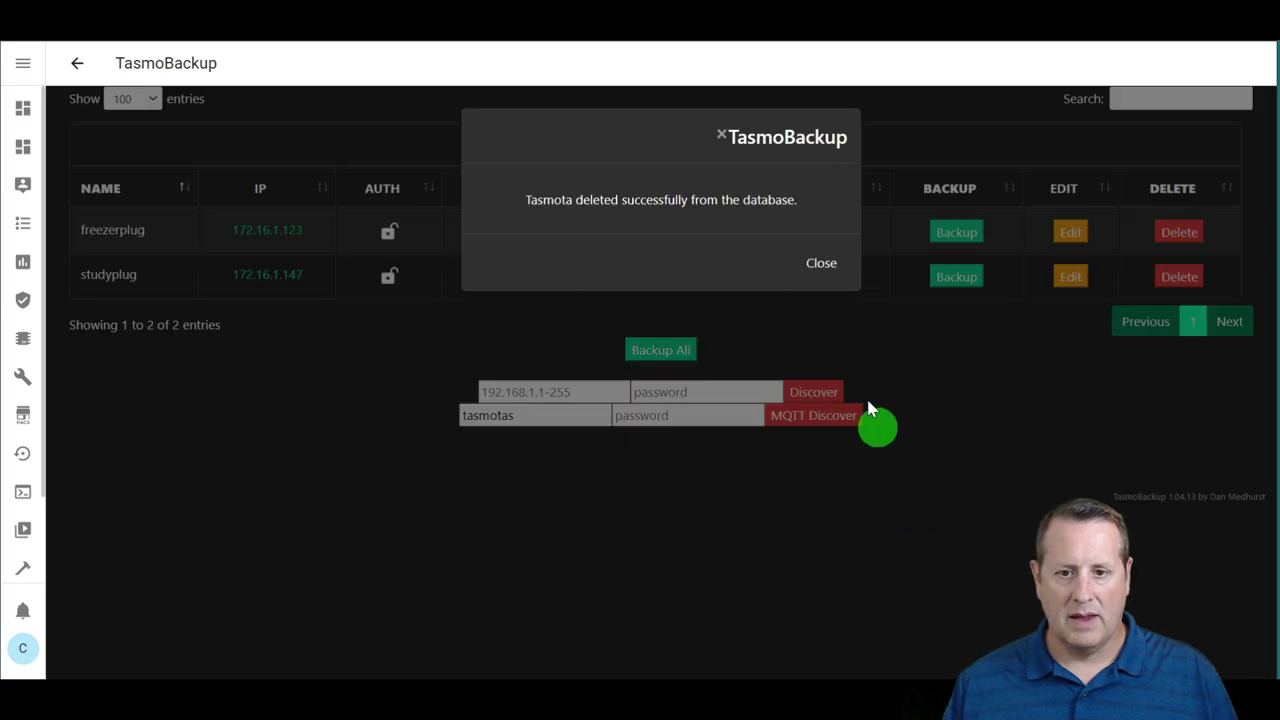
click(821, 264)
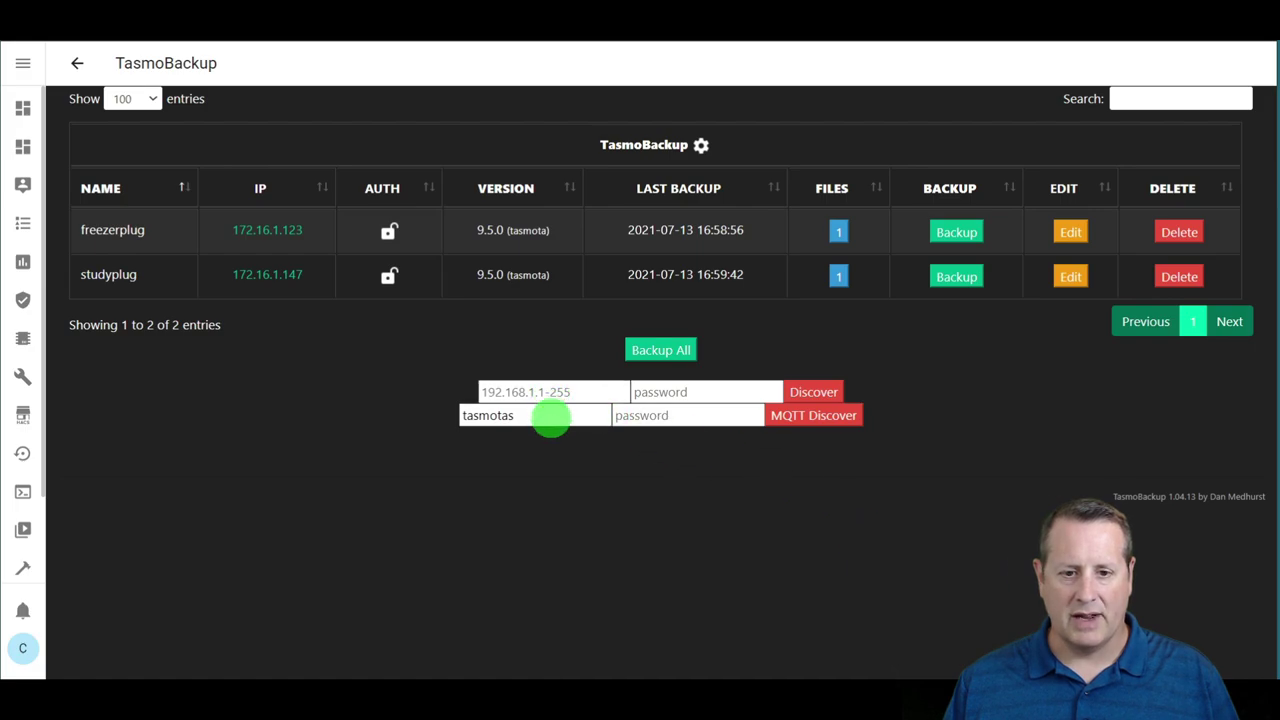
Scan the IP range 172.16.1.1-254 for Tasmota devices, leaving the password empty.
click(580, 392)
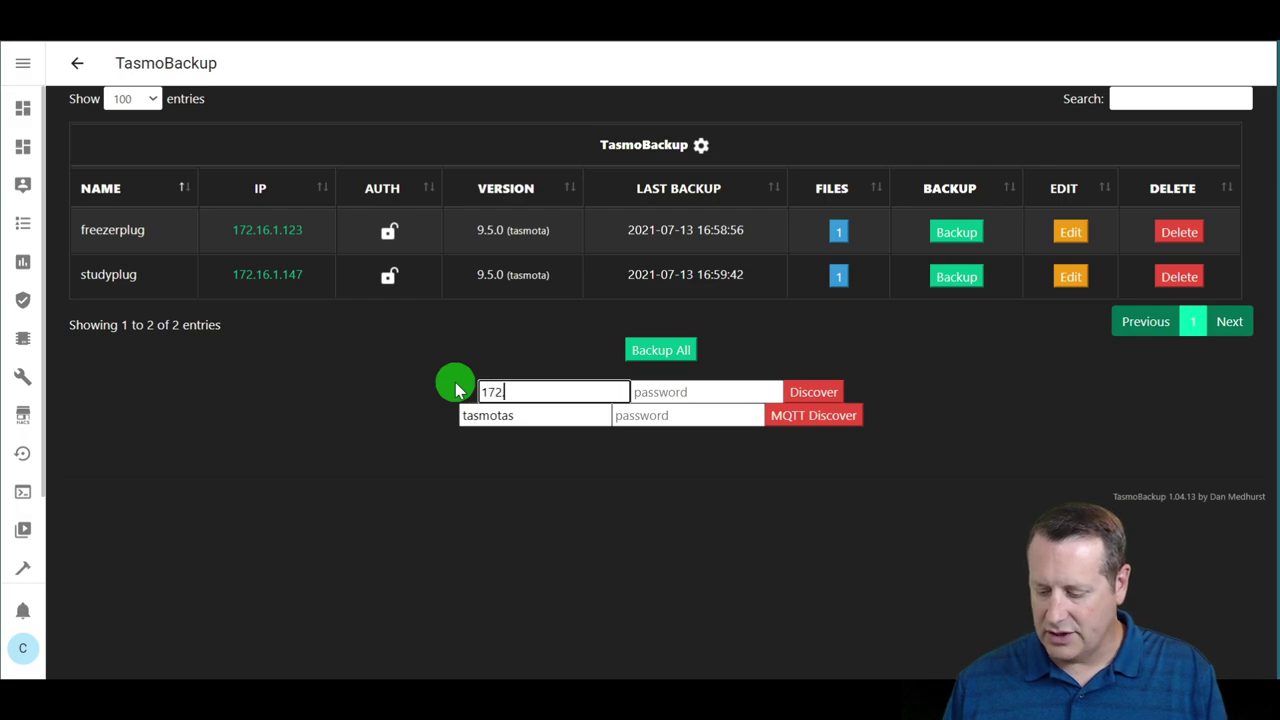
text(172.16.1.1)
key(Tab)
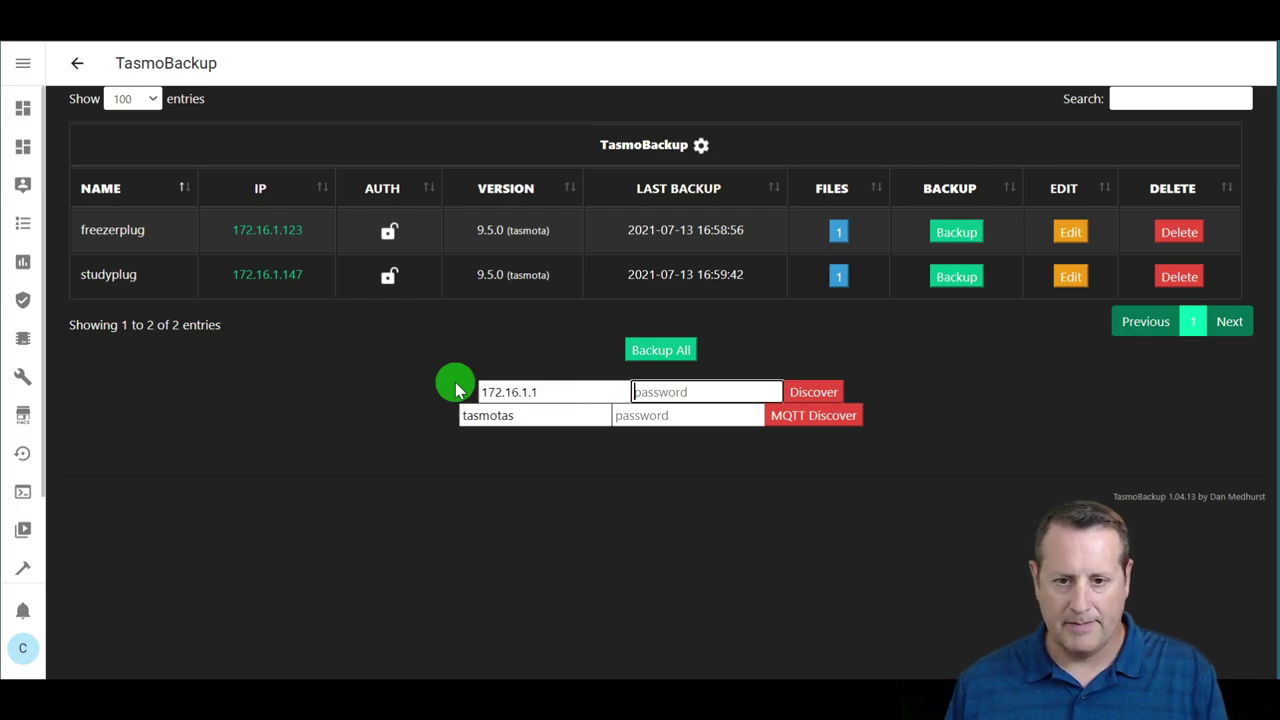
click(565, 395)
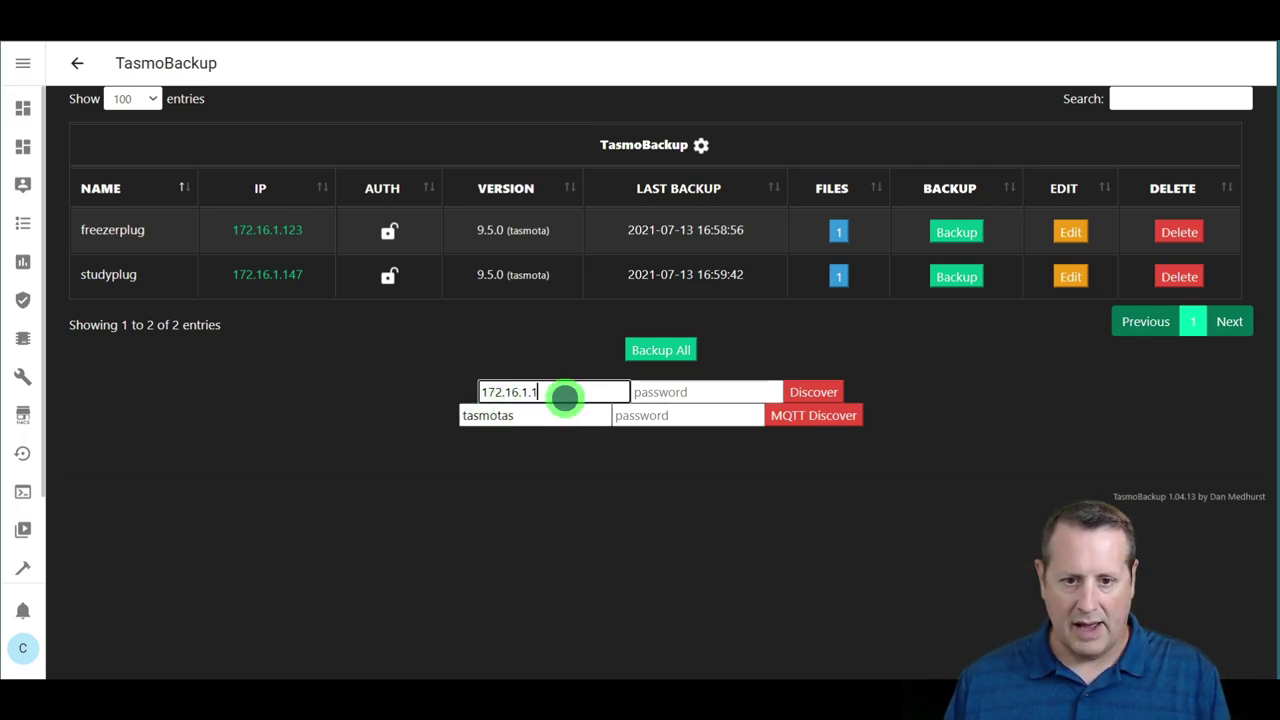
text(-254)
click(815, 390)
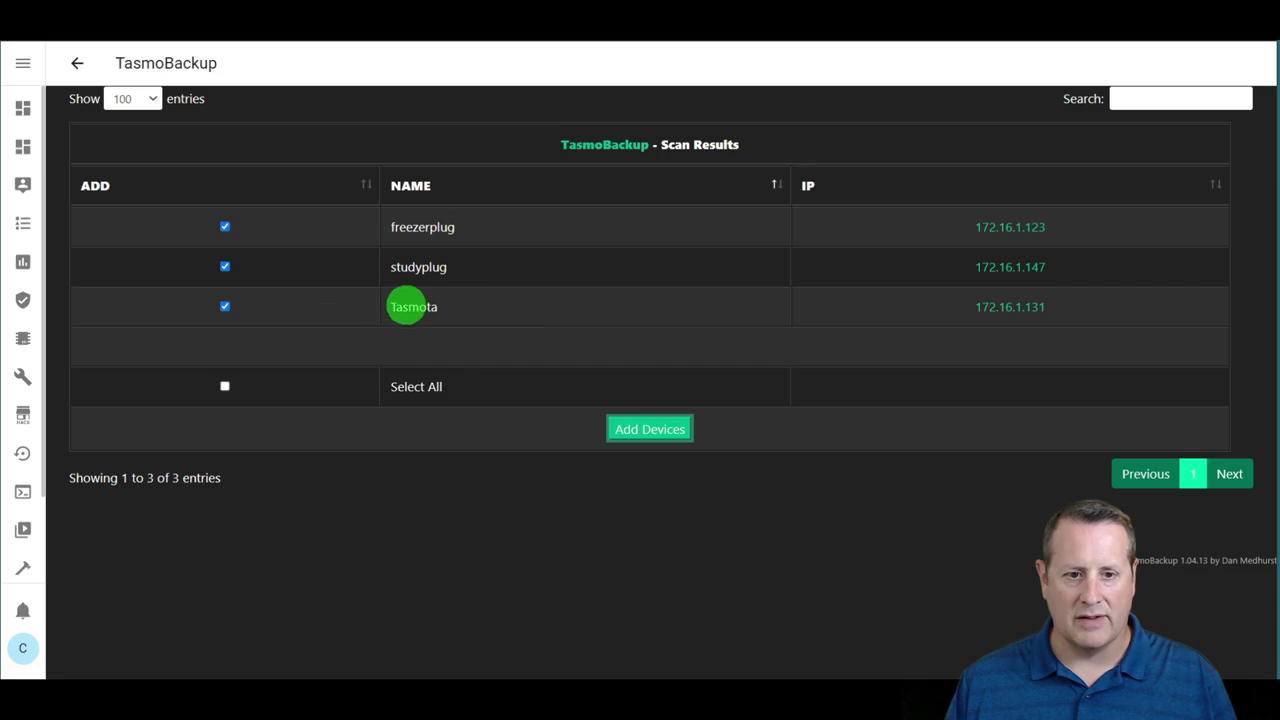
Add the selected scan results to the device list and back up the Tasmota device at 172.16.1.131, dismissing the confirmation.
click(650, 431)
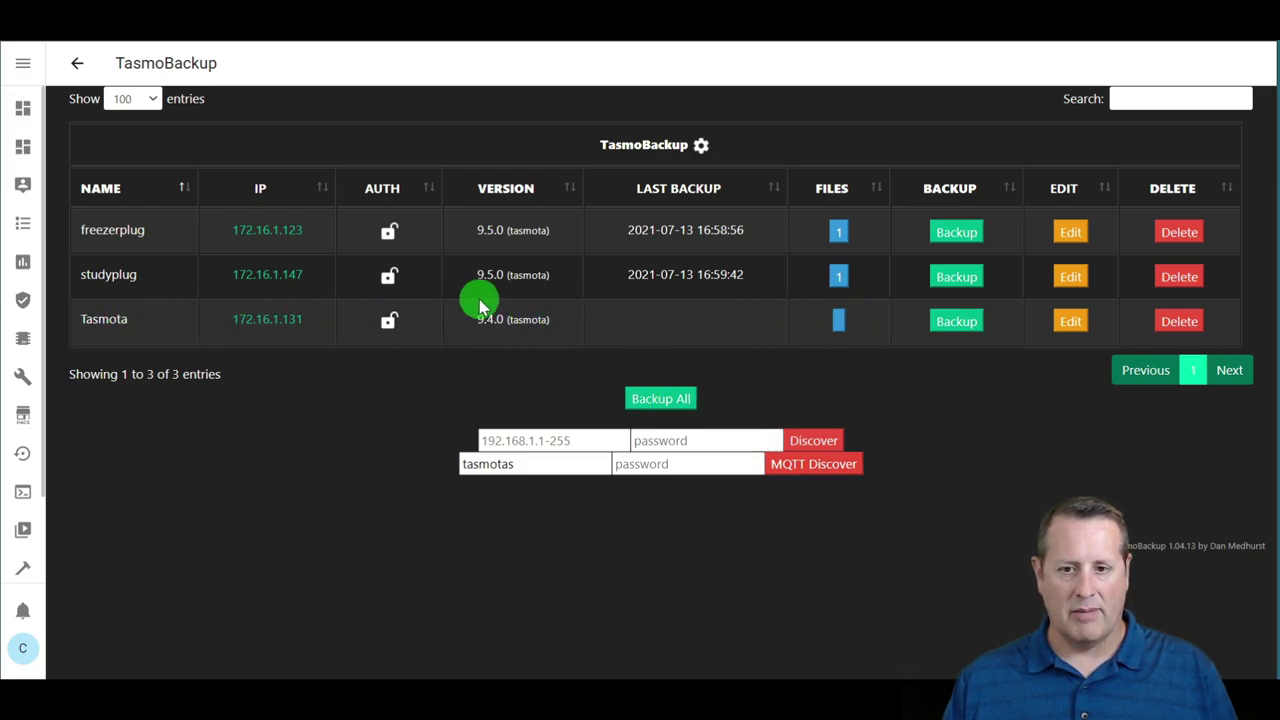
click(964, 324)
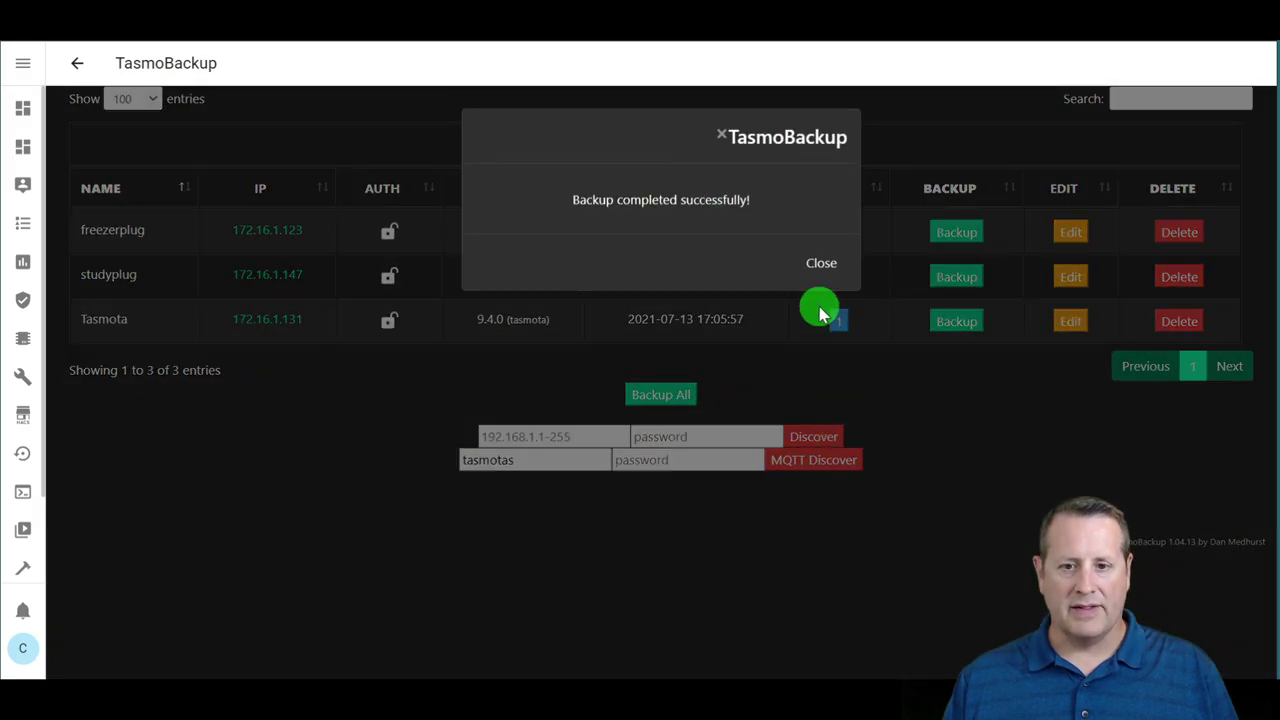
click(824, 267)
Review the TasmoBackup settings, including the backup retention and device export options, and return to the device list.
click(697, 145)
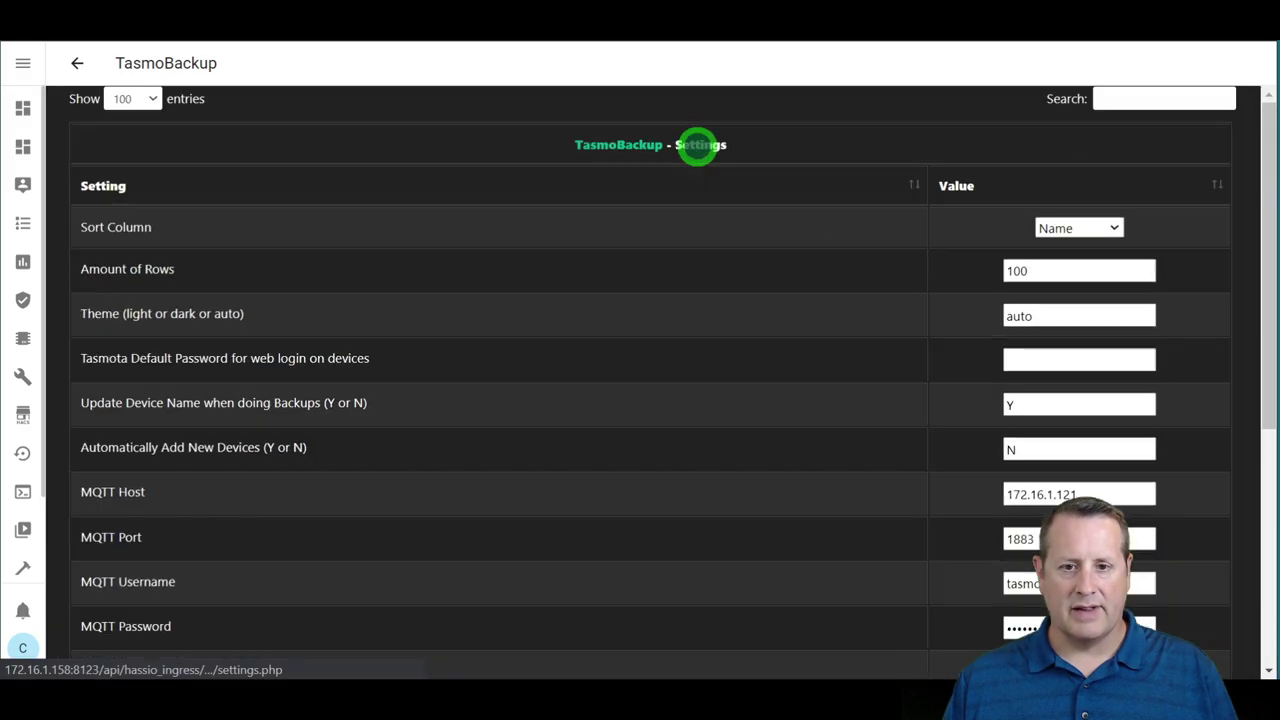
scroll(747, 427, down, 1)
scroll(747, 427, down, 5)
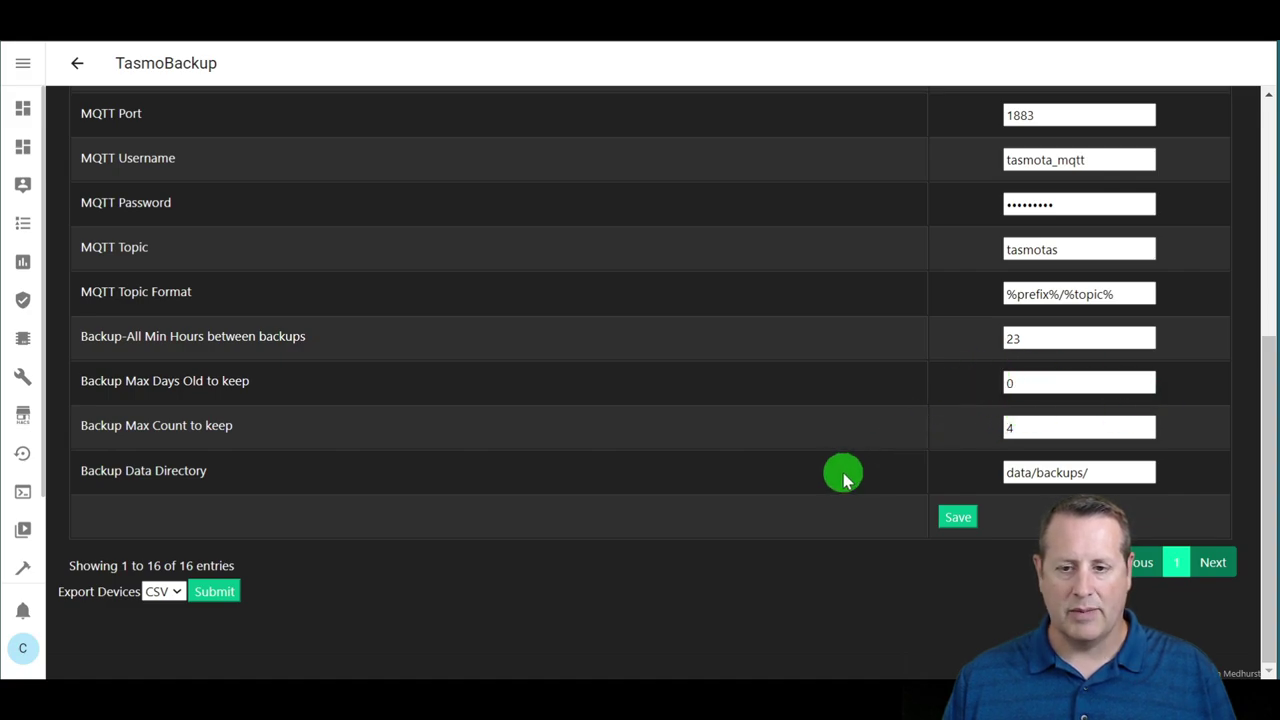
scroll(471, 566, up, 5)
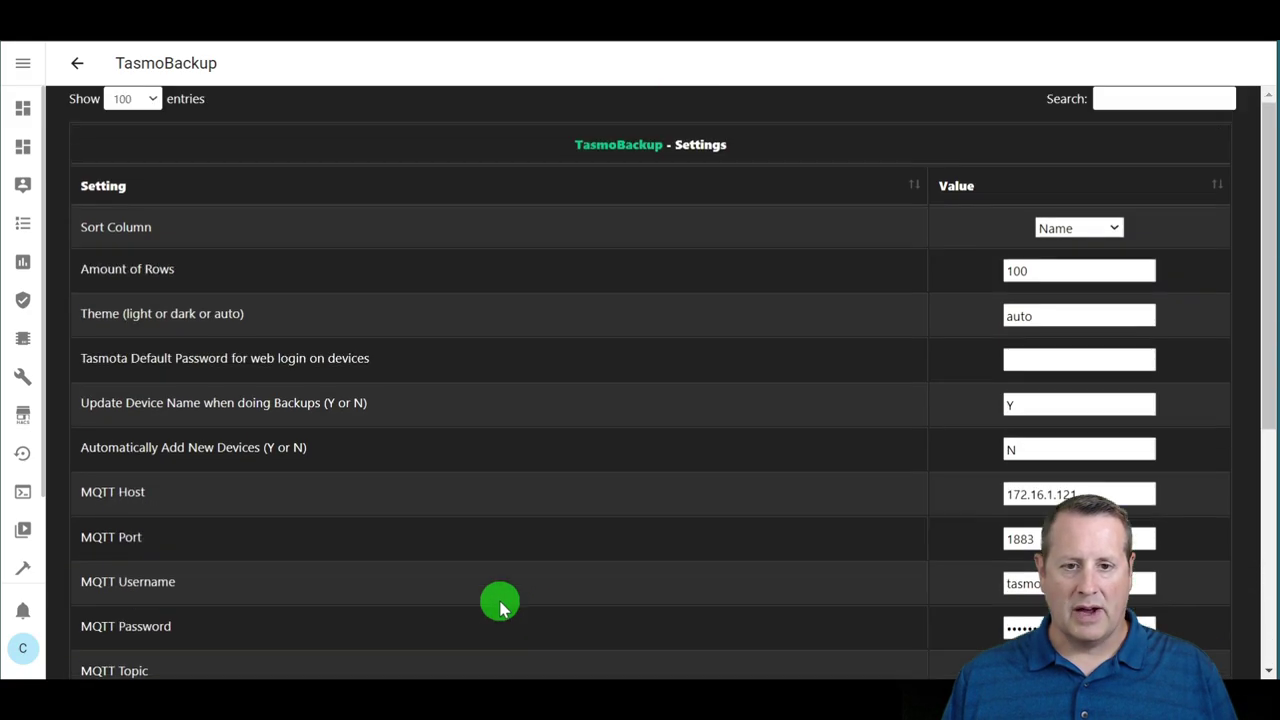
click(612, 148)
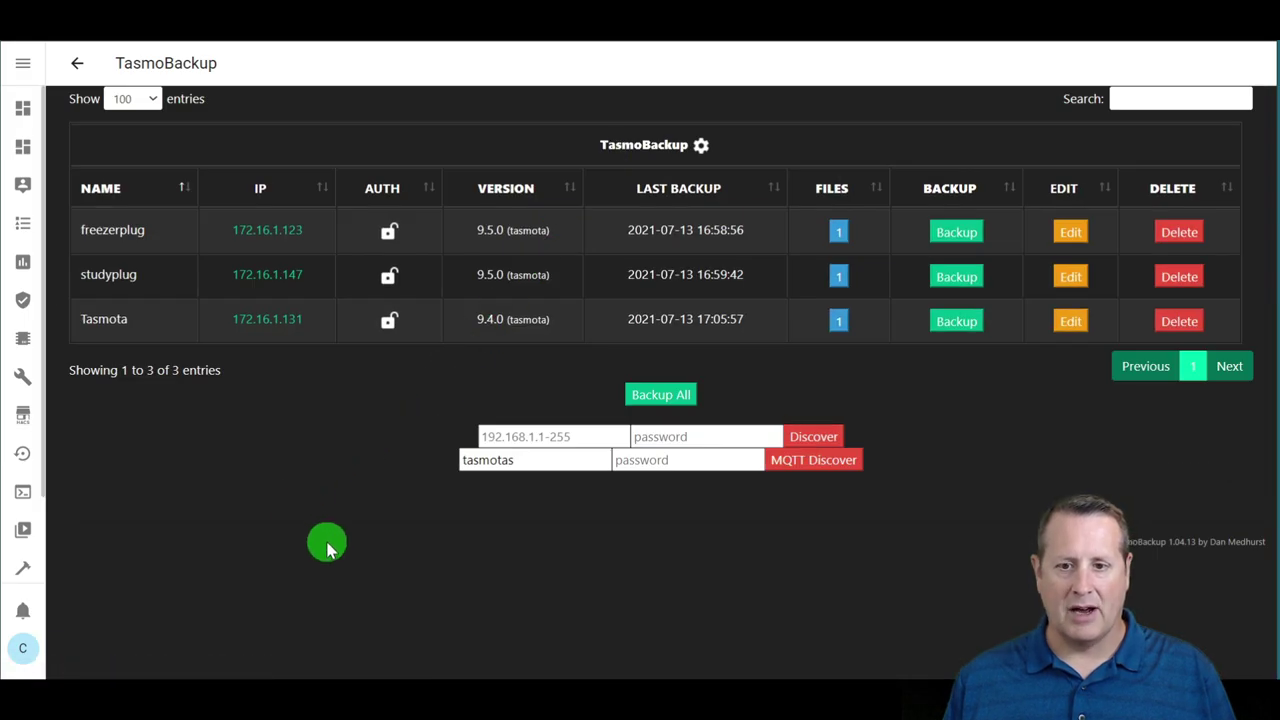